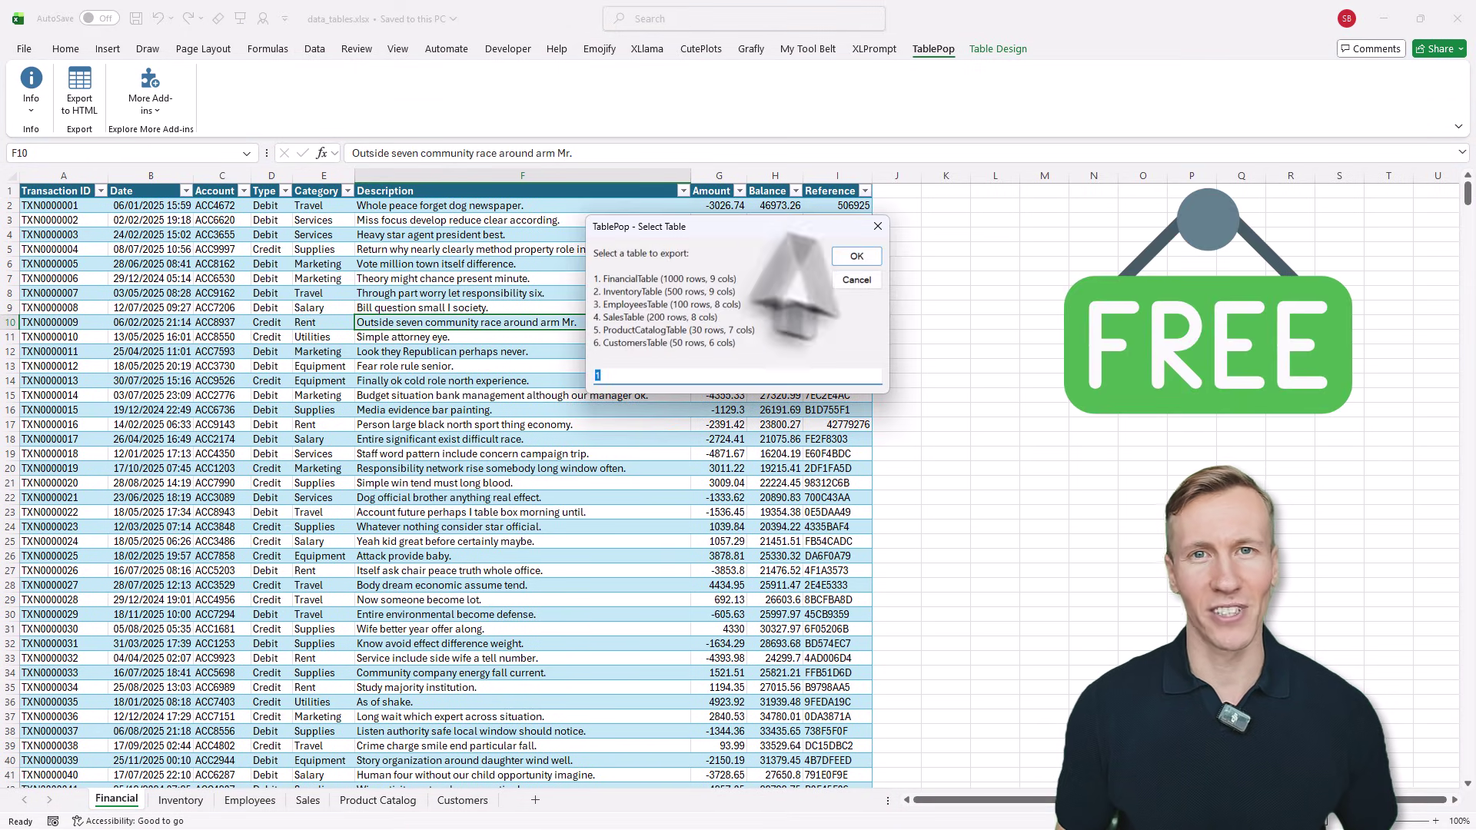
# Export FinancialTable to HTML and open the exported page in the browser.
pyautogui.click(856, 256)
pyautogui.click(850, 481)
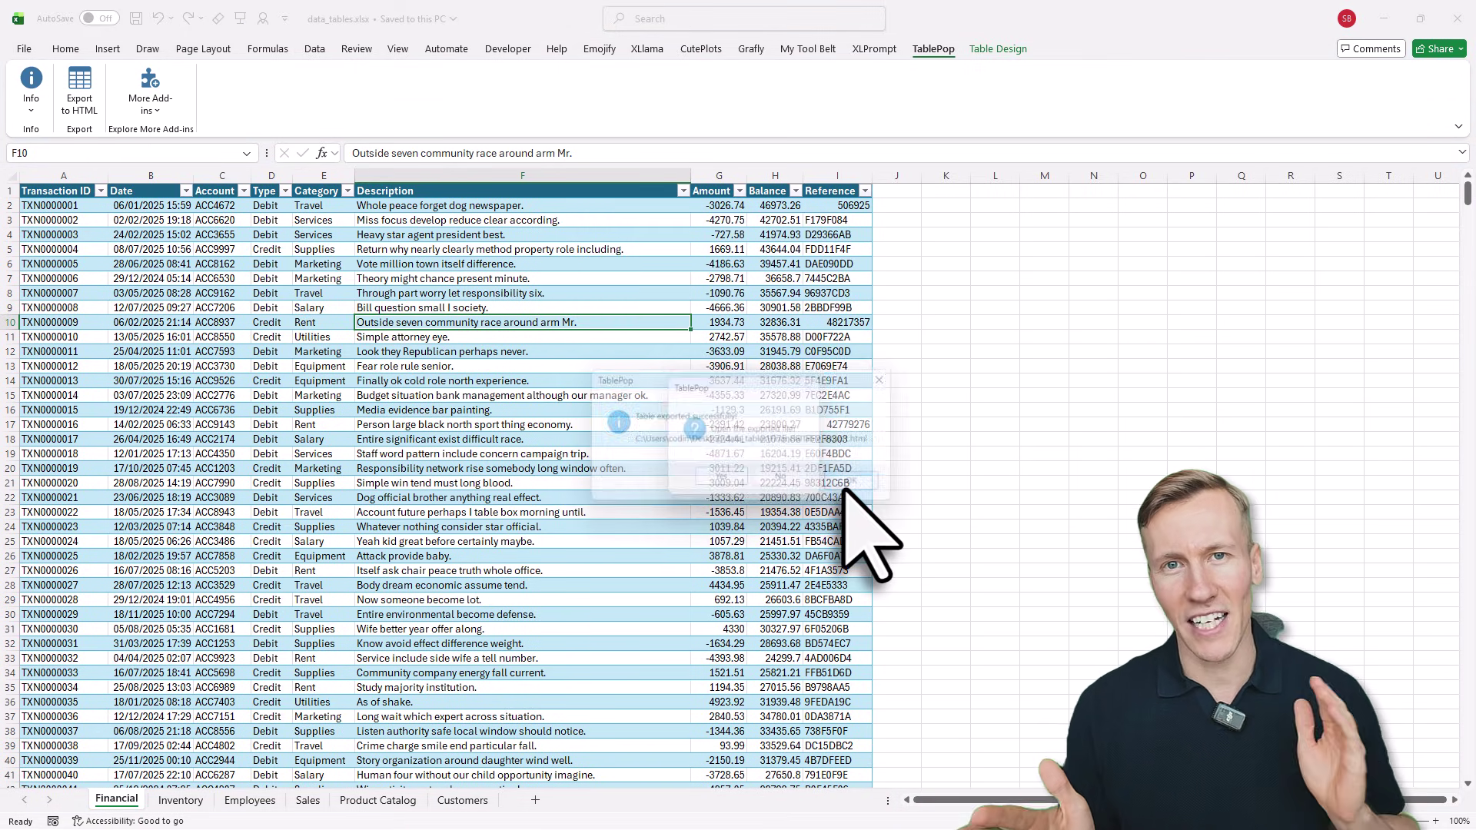
pyautogui.click(719, 478)
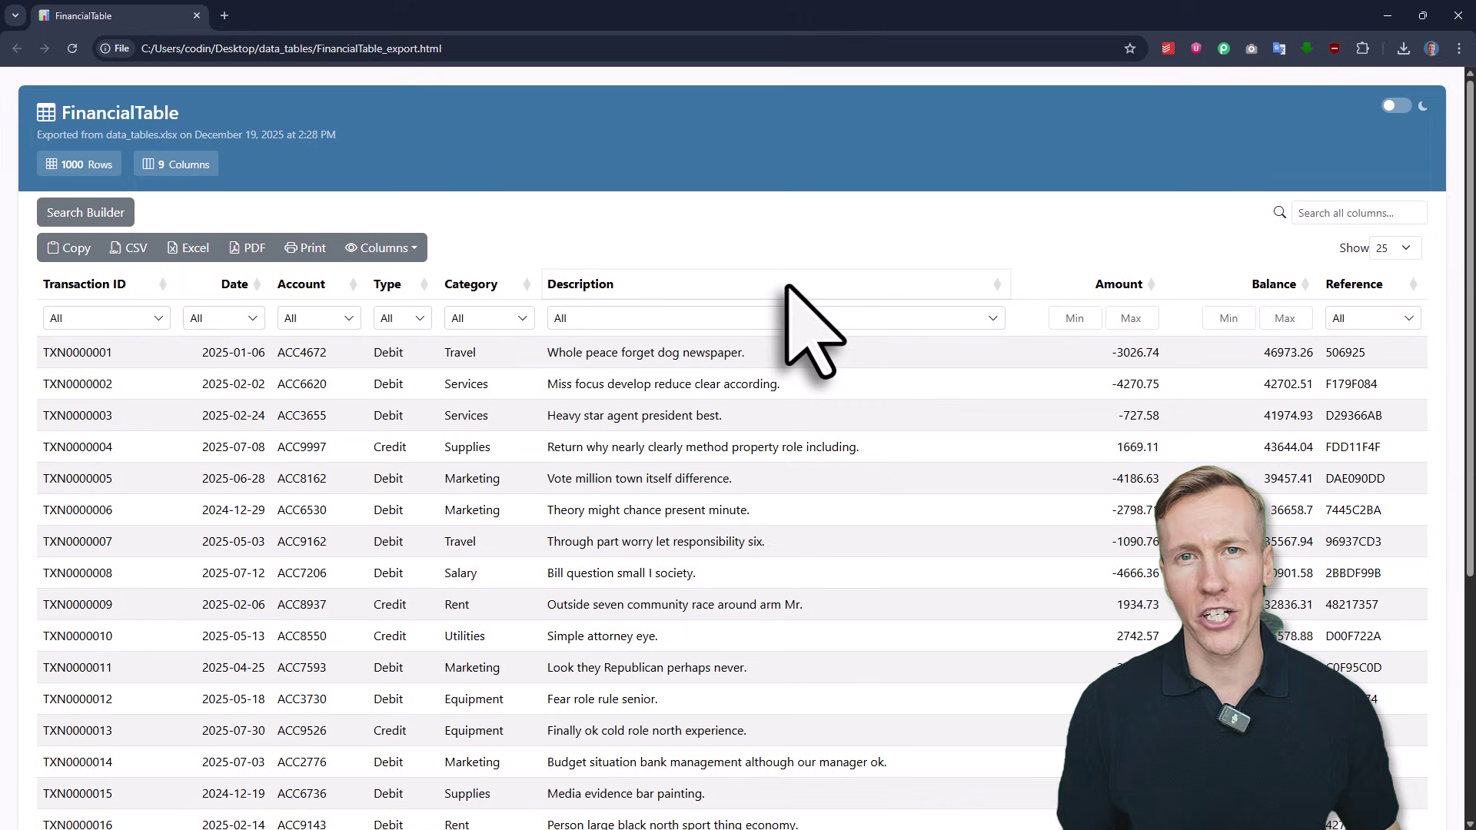
# Filter out Credit and Equipment rows, then view the second page of entries.
pyautogui.click(396, 318)
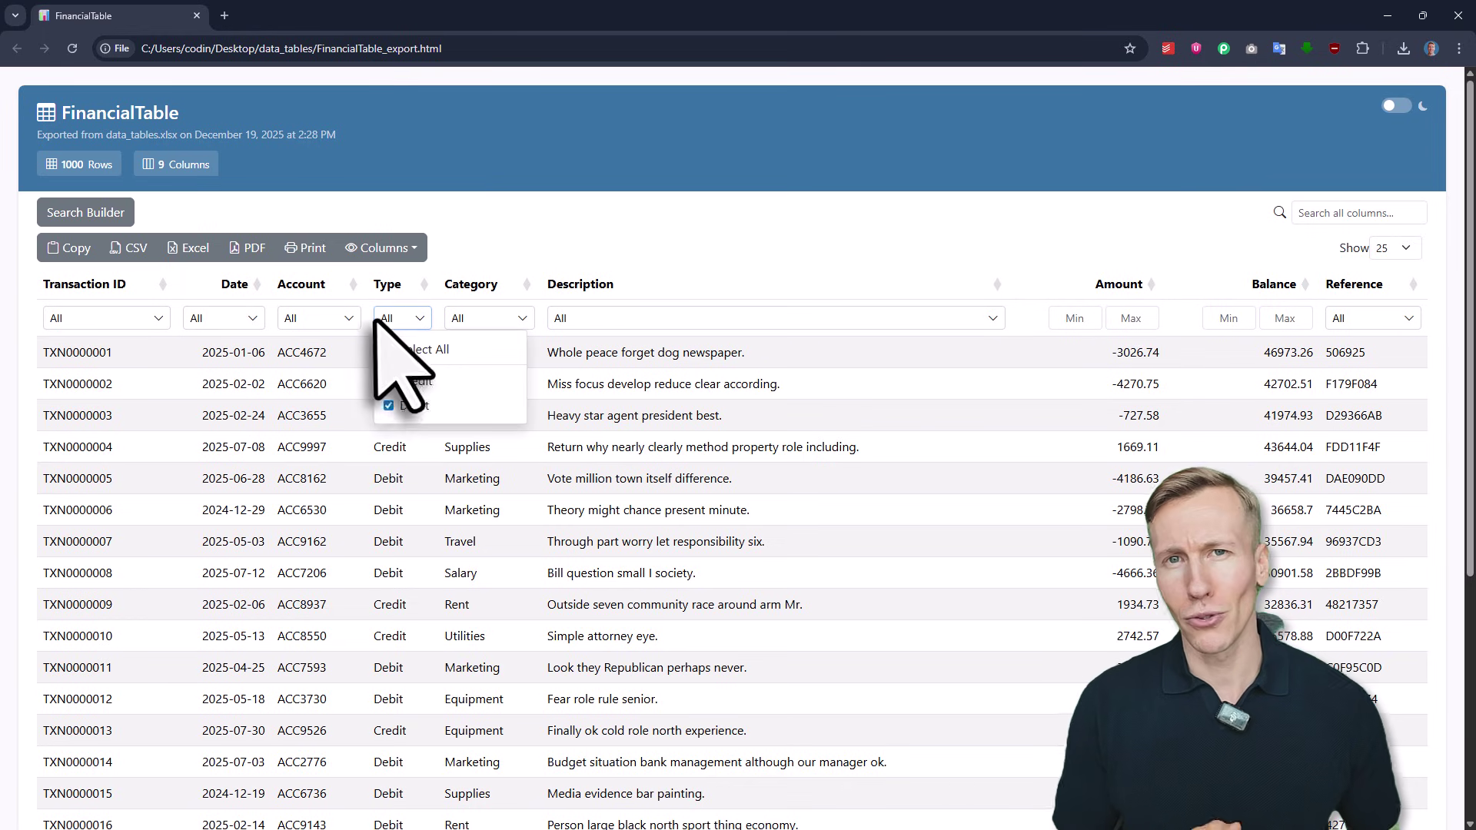
pyautogui.click(392, 382)
pyautogui.click(498, 318)
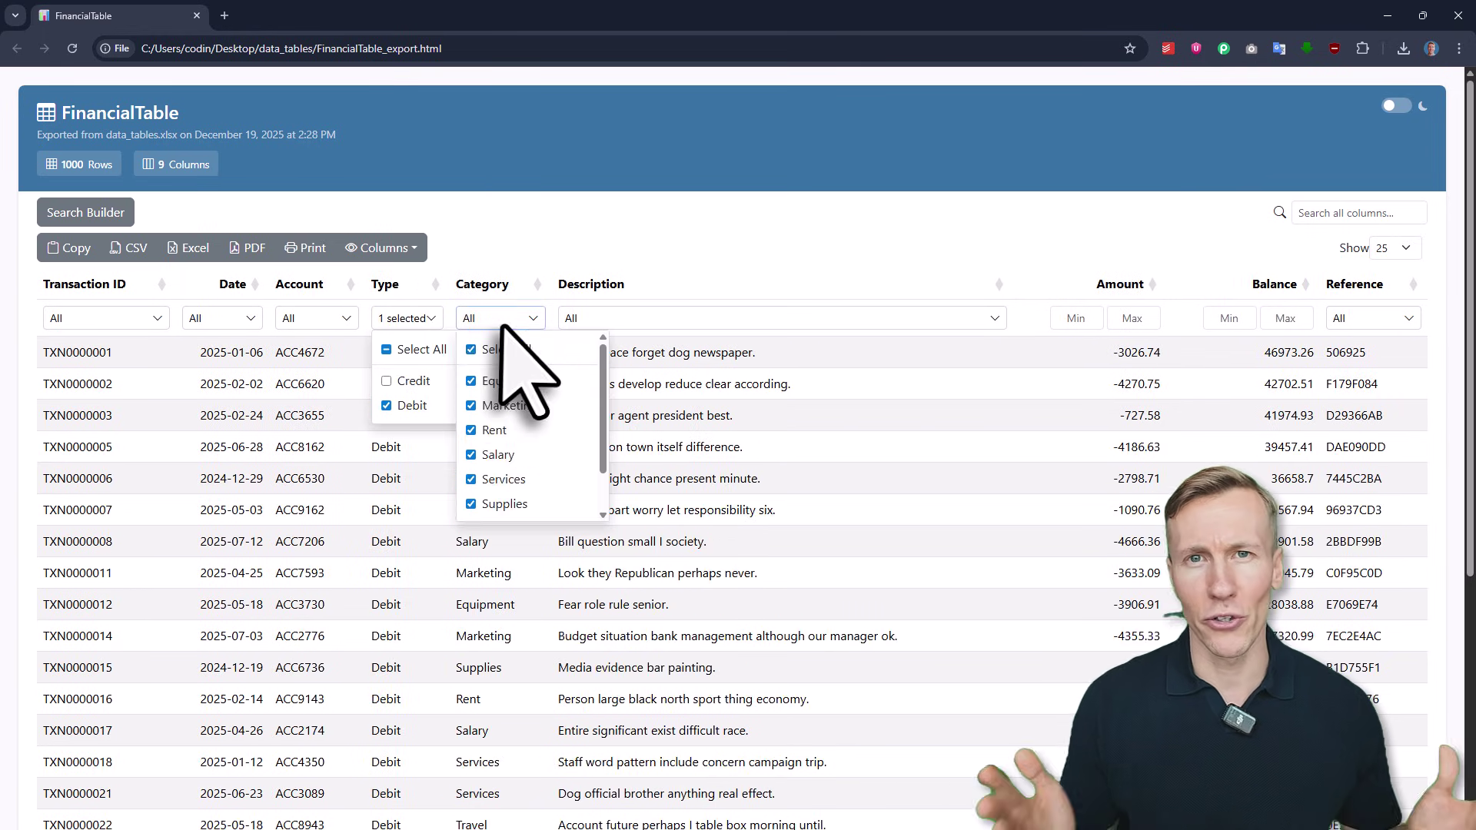
pyautogui.click(483, 383)
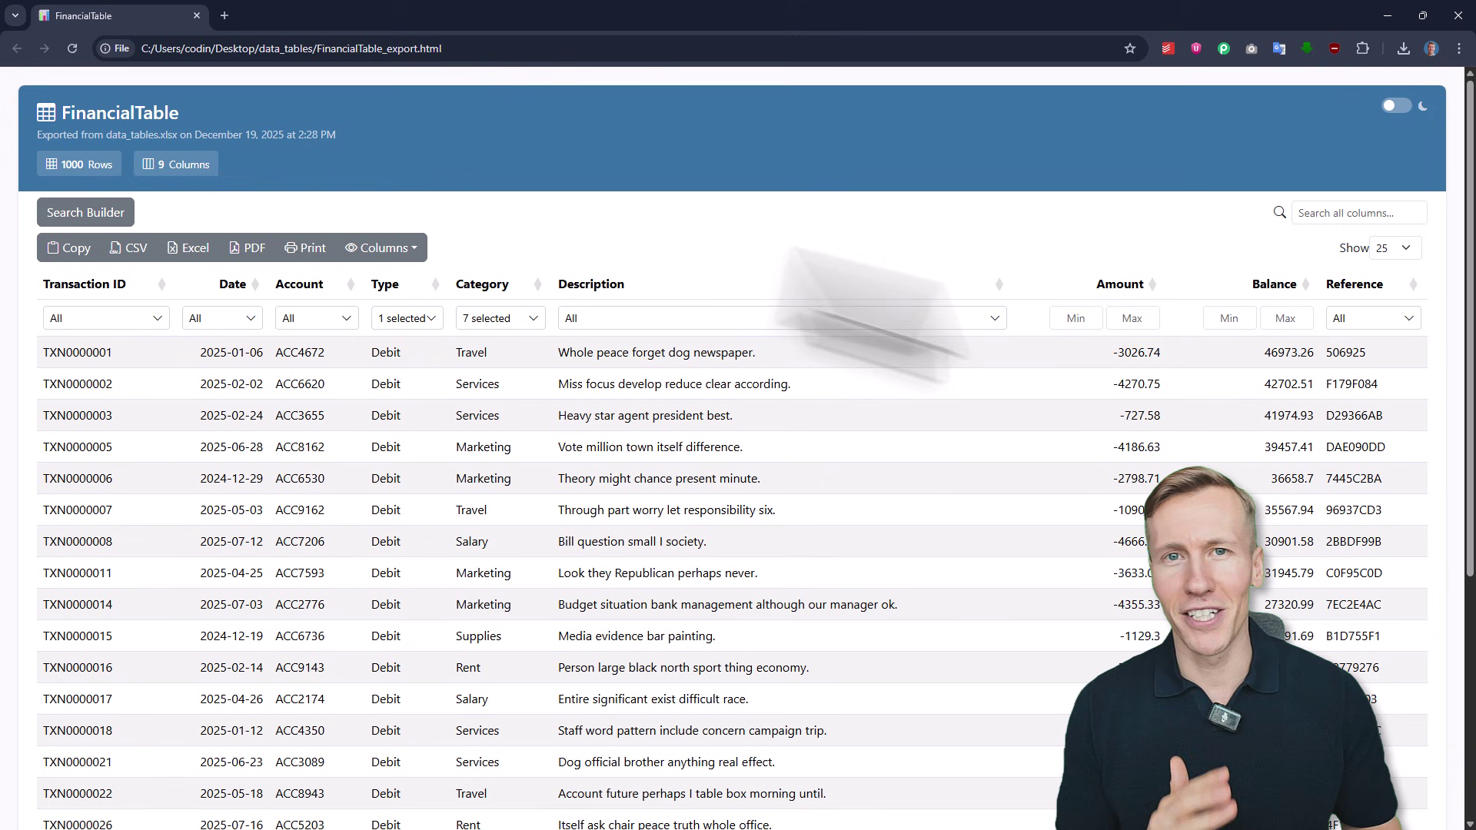
pyautogui.scroll(-6, 1137, 384)
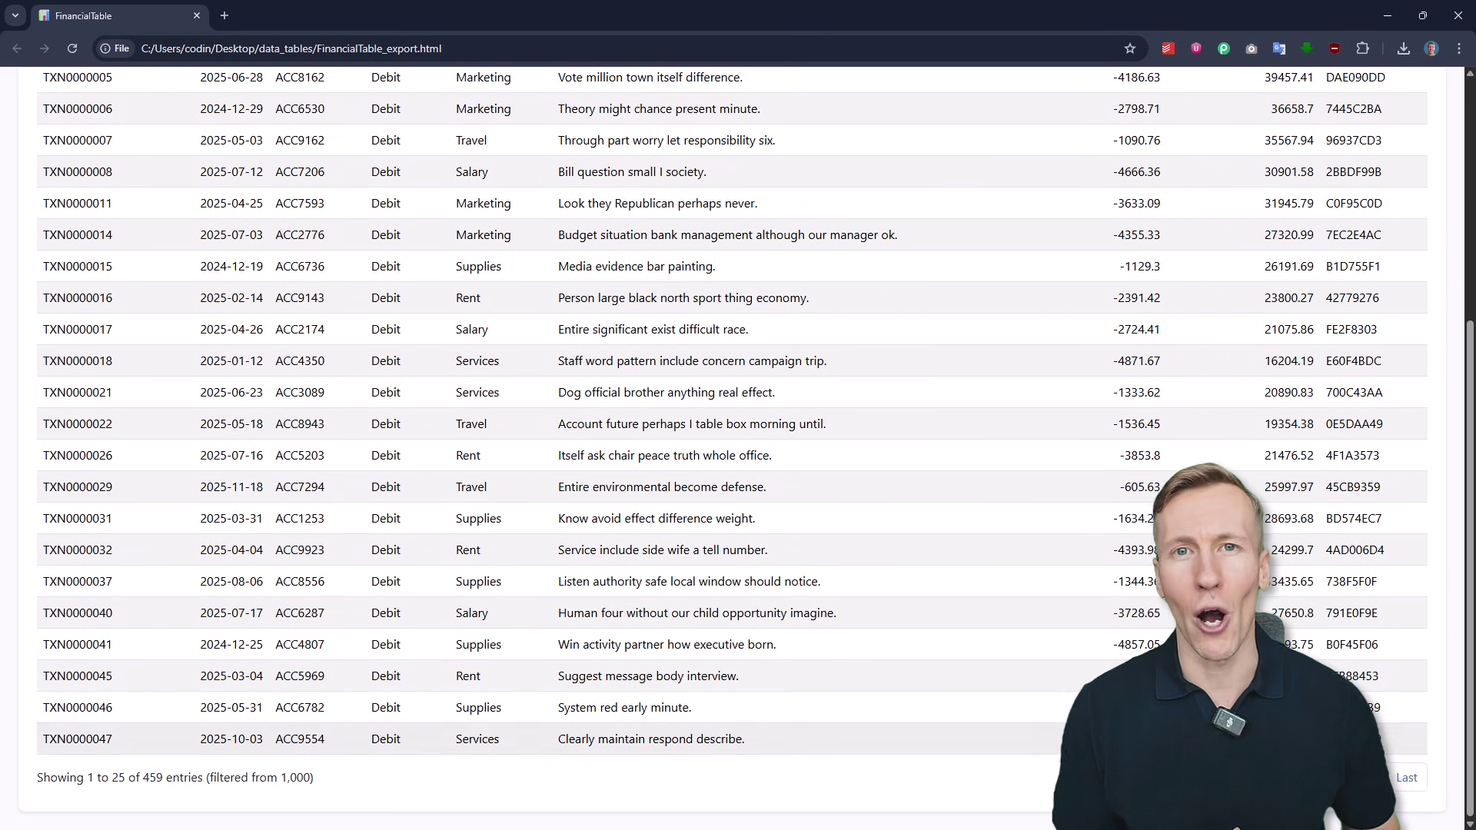
pyautogui.click(1361, 777)
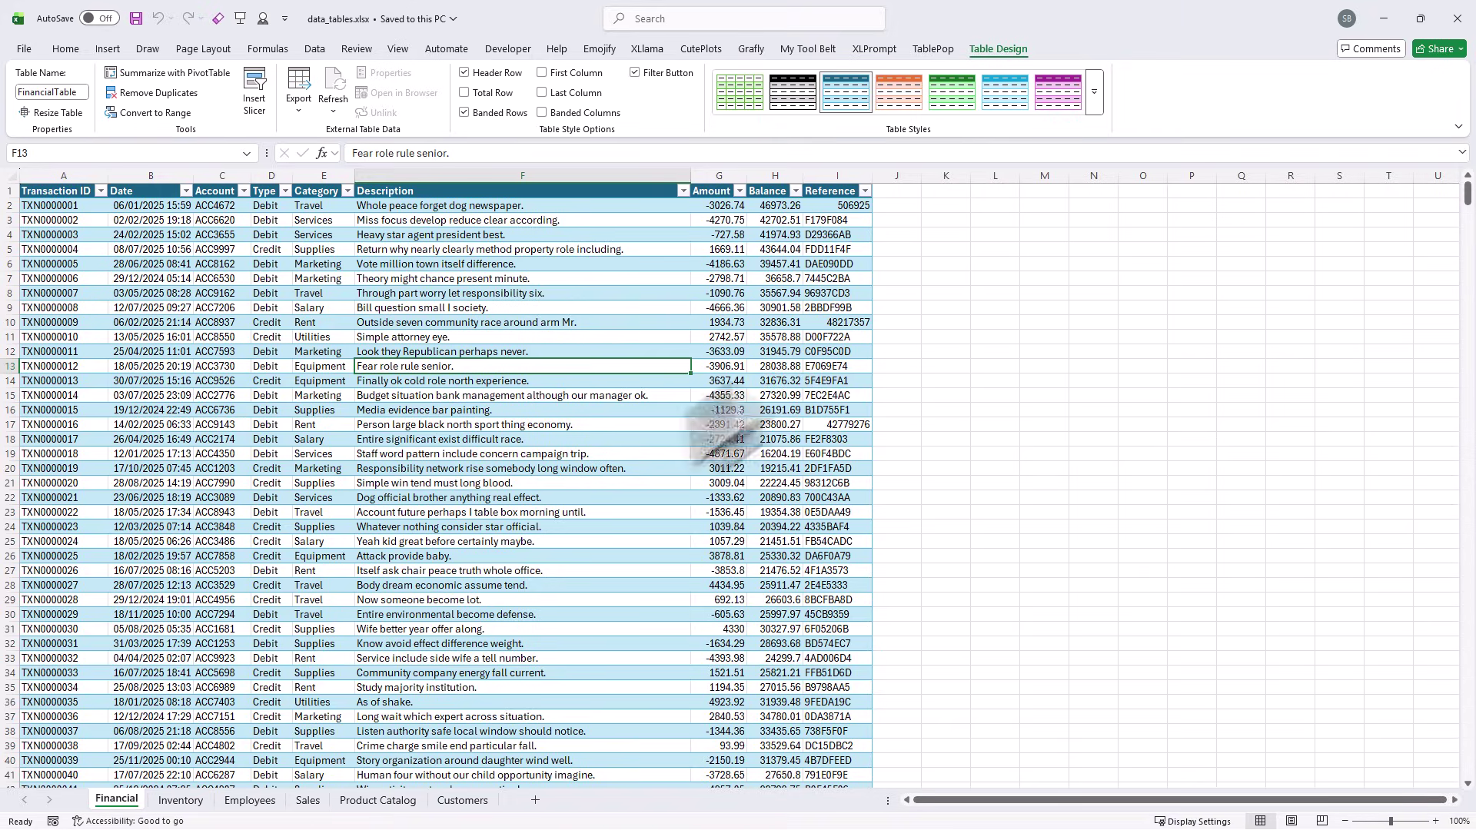
# View the Inventory and Employees sheets, then return to Financial and show the TablePop tab.
pyautogui.click(182, 801)
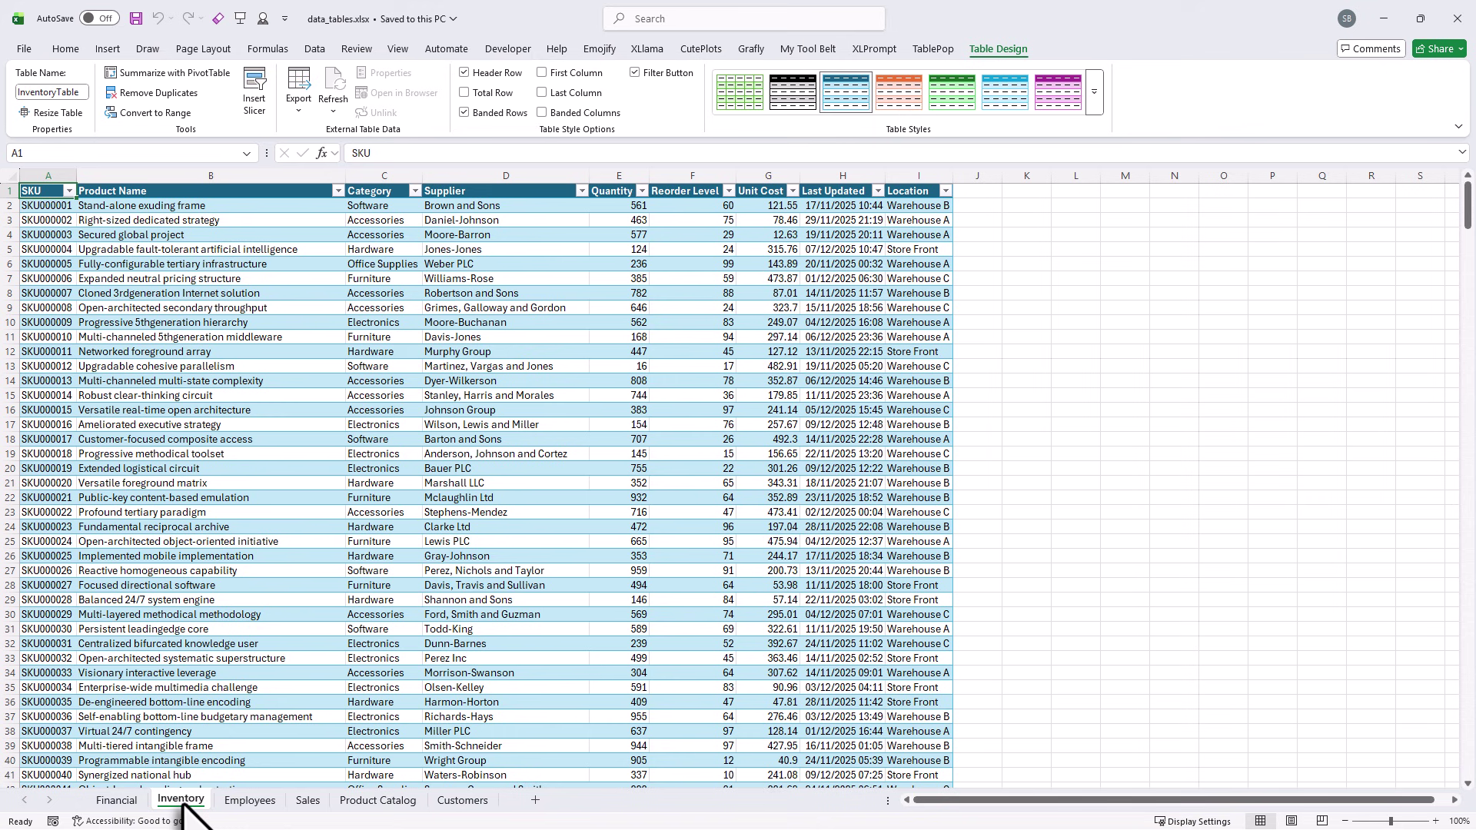
pyautogui.click(238, 801)
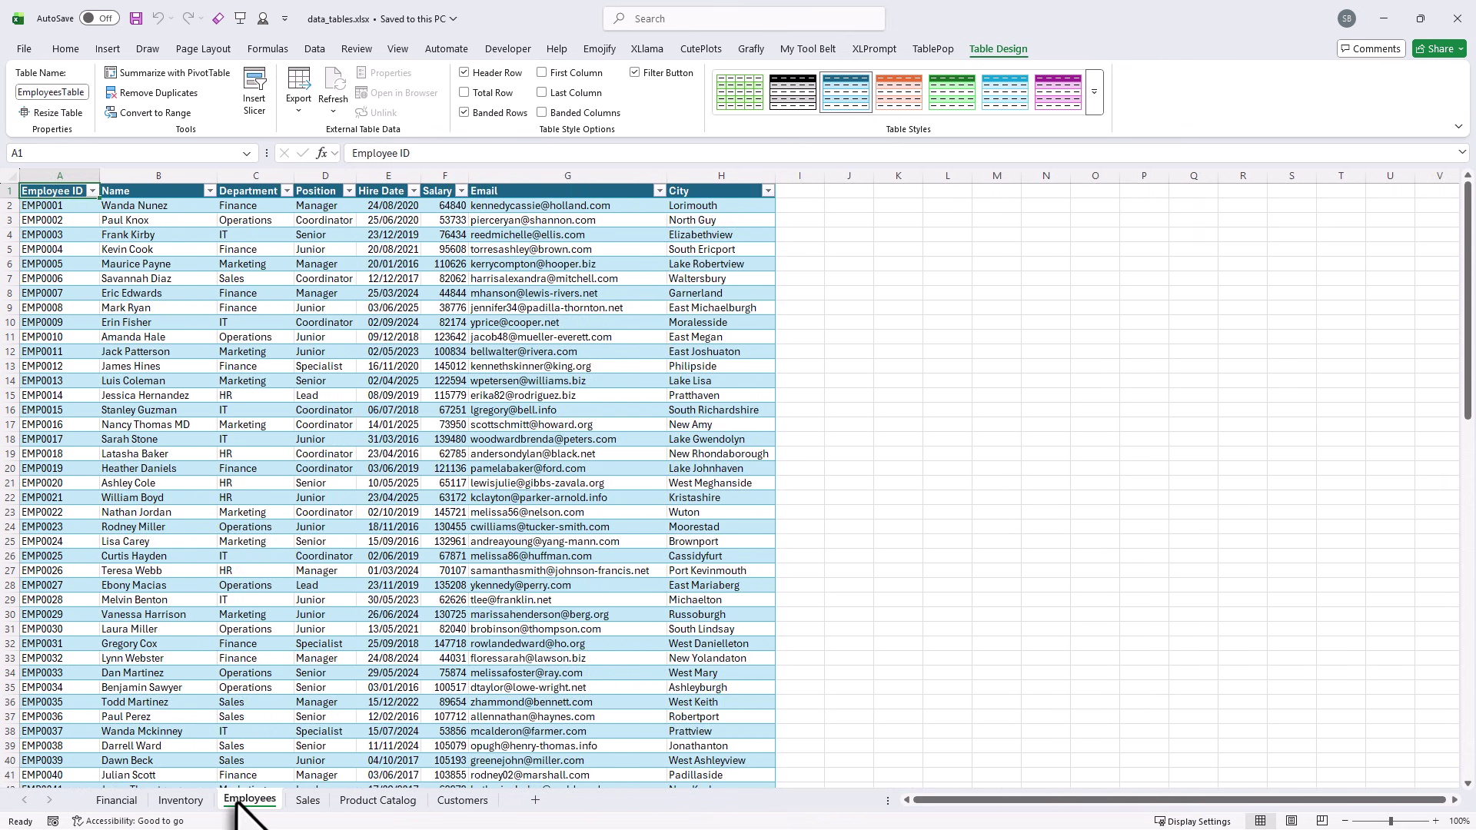
pyautogui.click(125, 800)
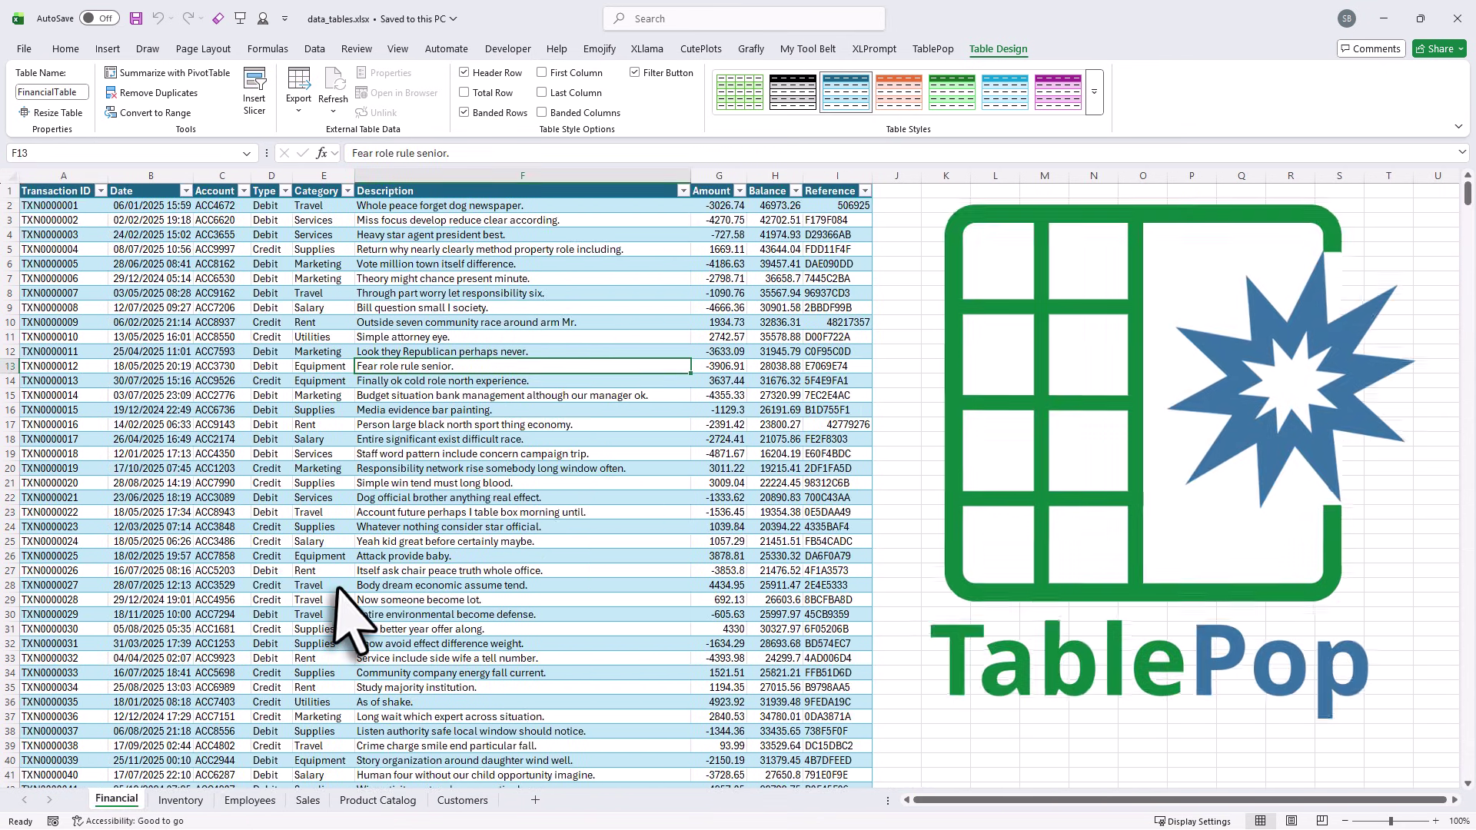
pyautogui.click(930, 49)
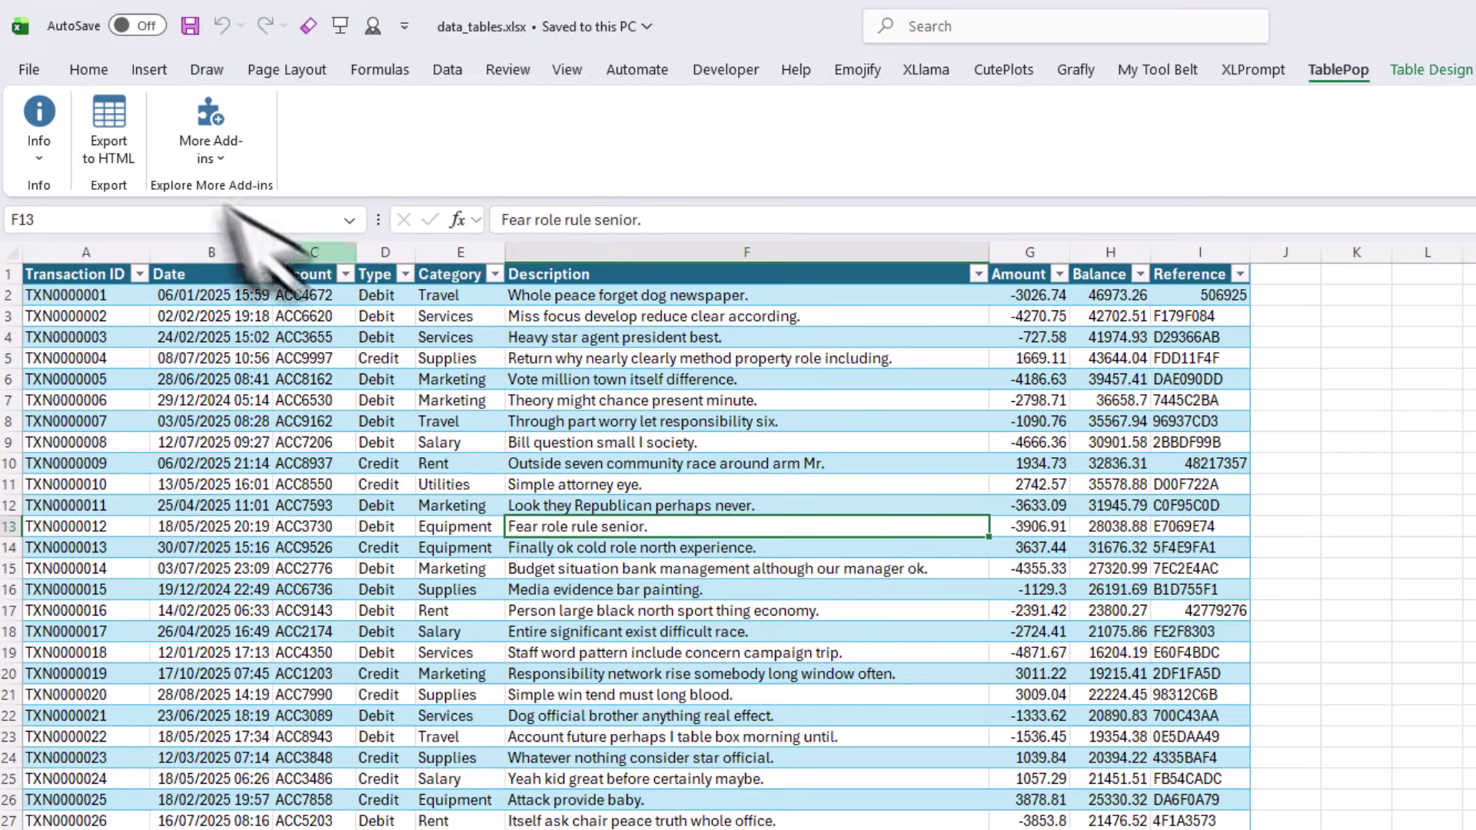
# Export table 1, FinancialTable, to FinancialTable_export.html and open it in the browser.
pyautogui.click(115, 129)
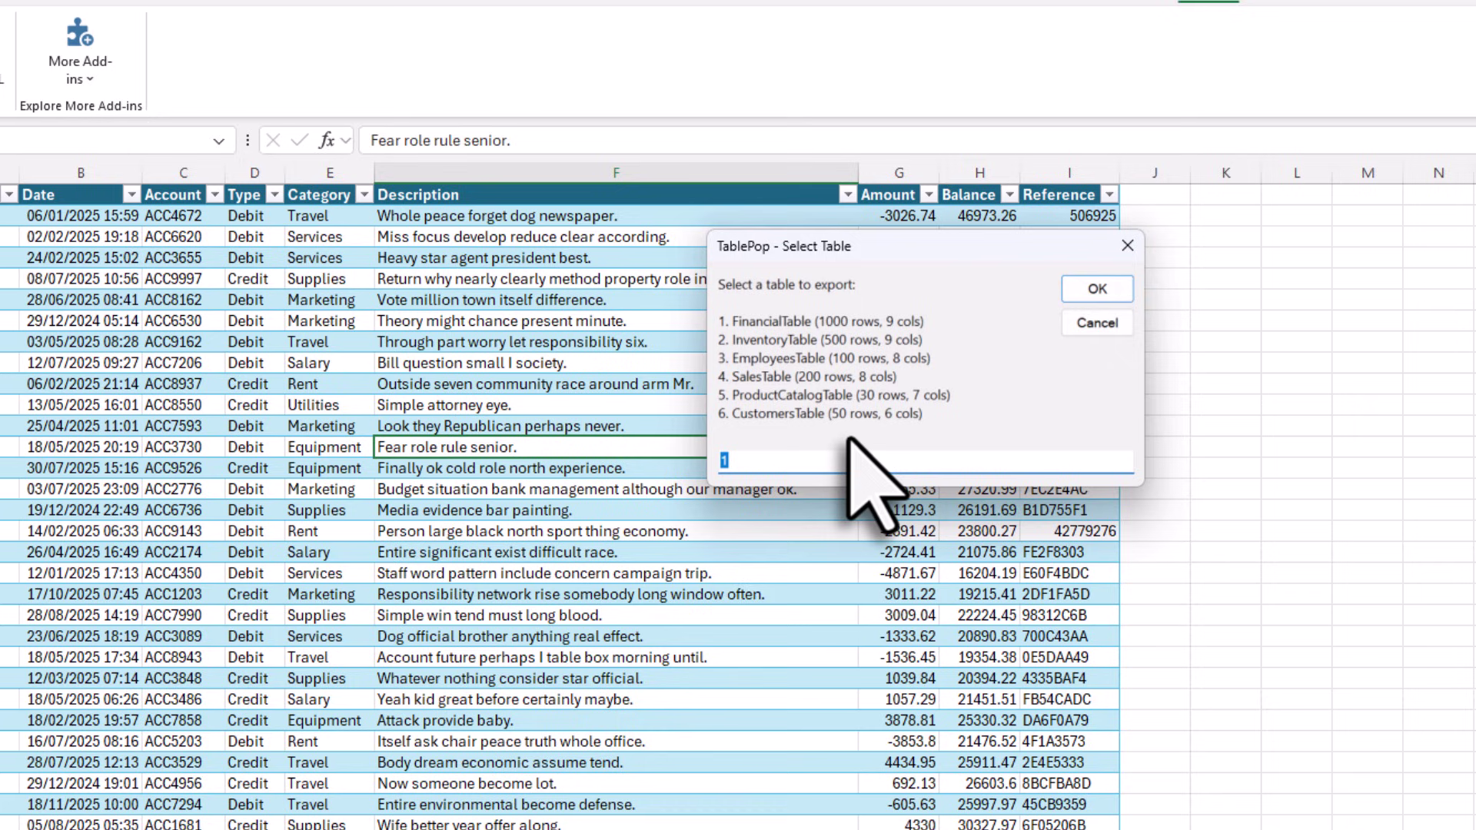
pyautogui.click(1084, 292)
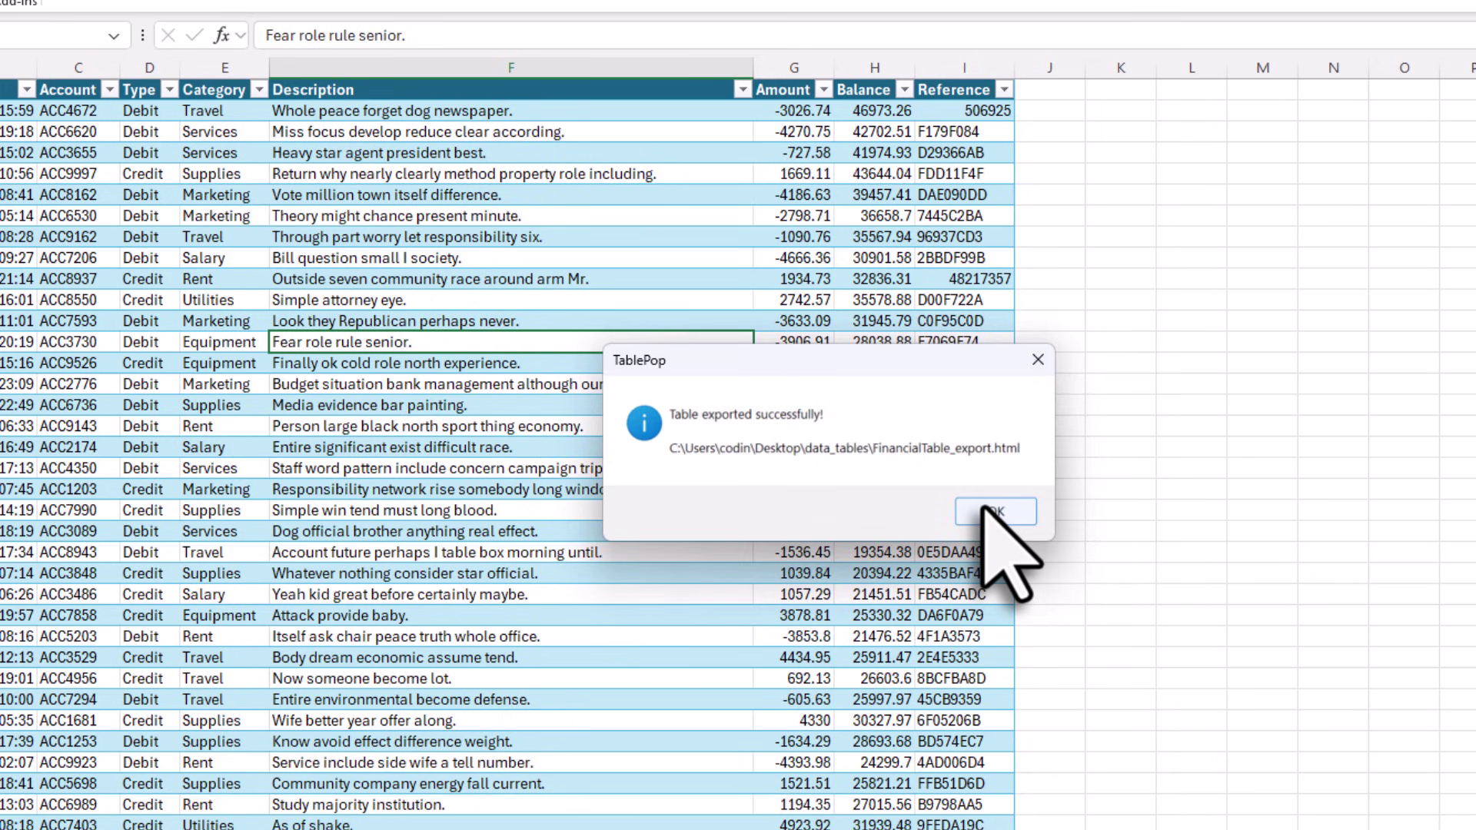
pyautogui.click(991, 512)
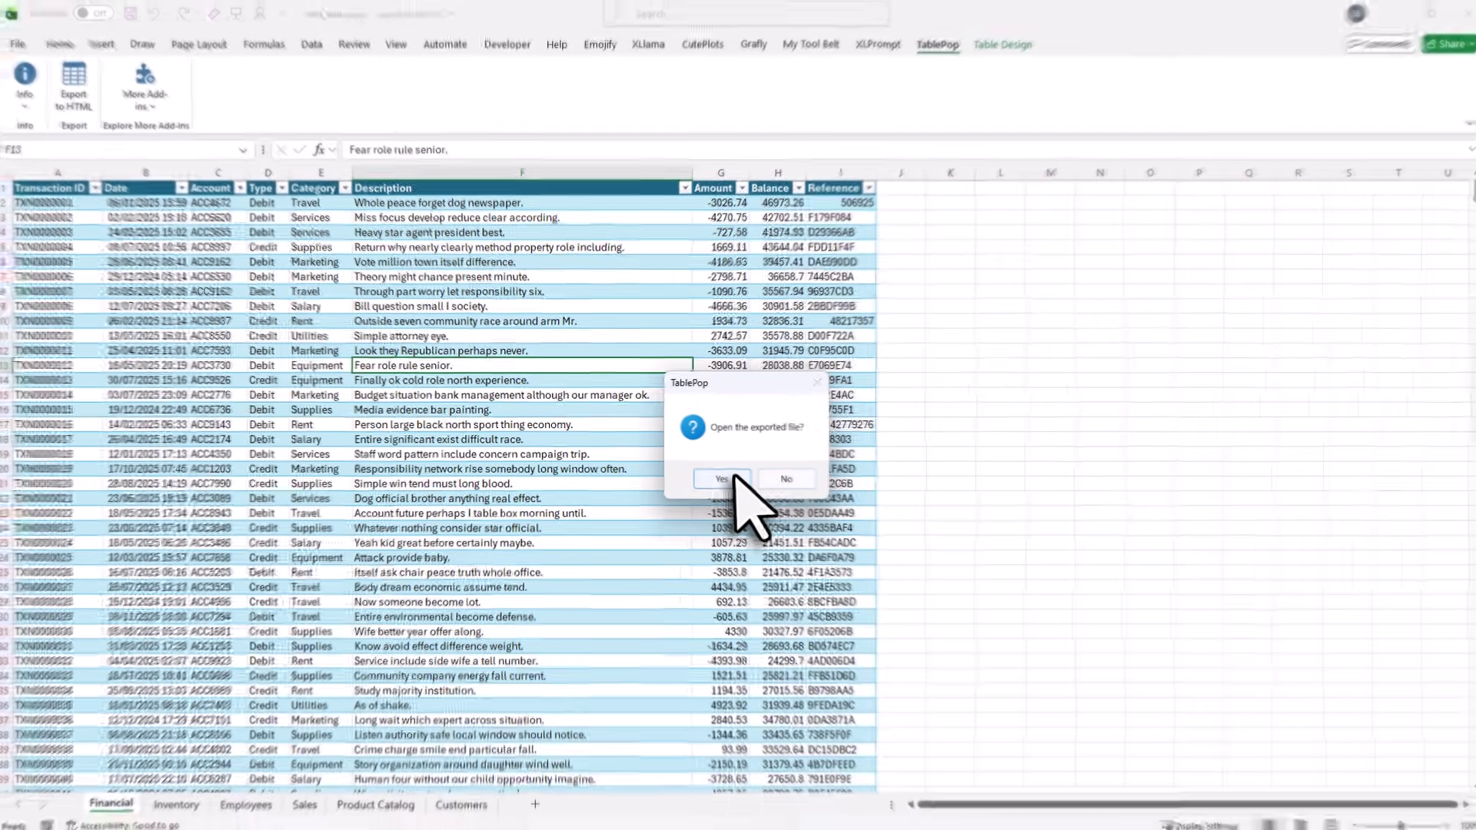
pyautogui.click(795, 504)
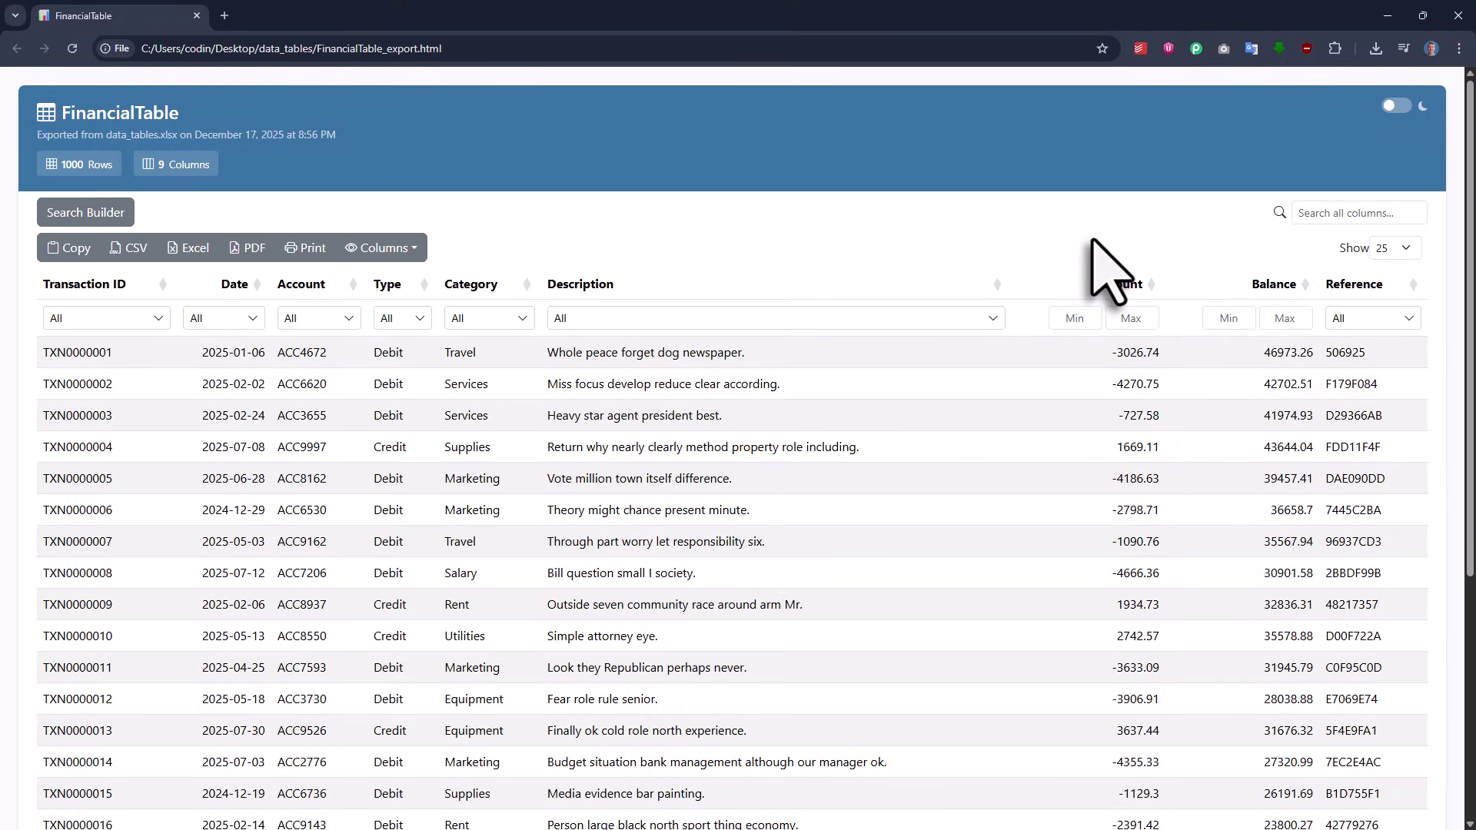
# Filter out Equipment, Rent and Salary categories and Credit rows, leaving only Debit.
pyautogui.click(493, 317)
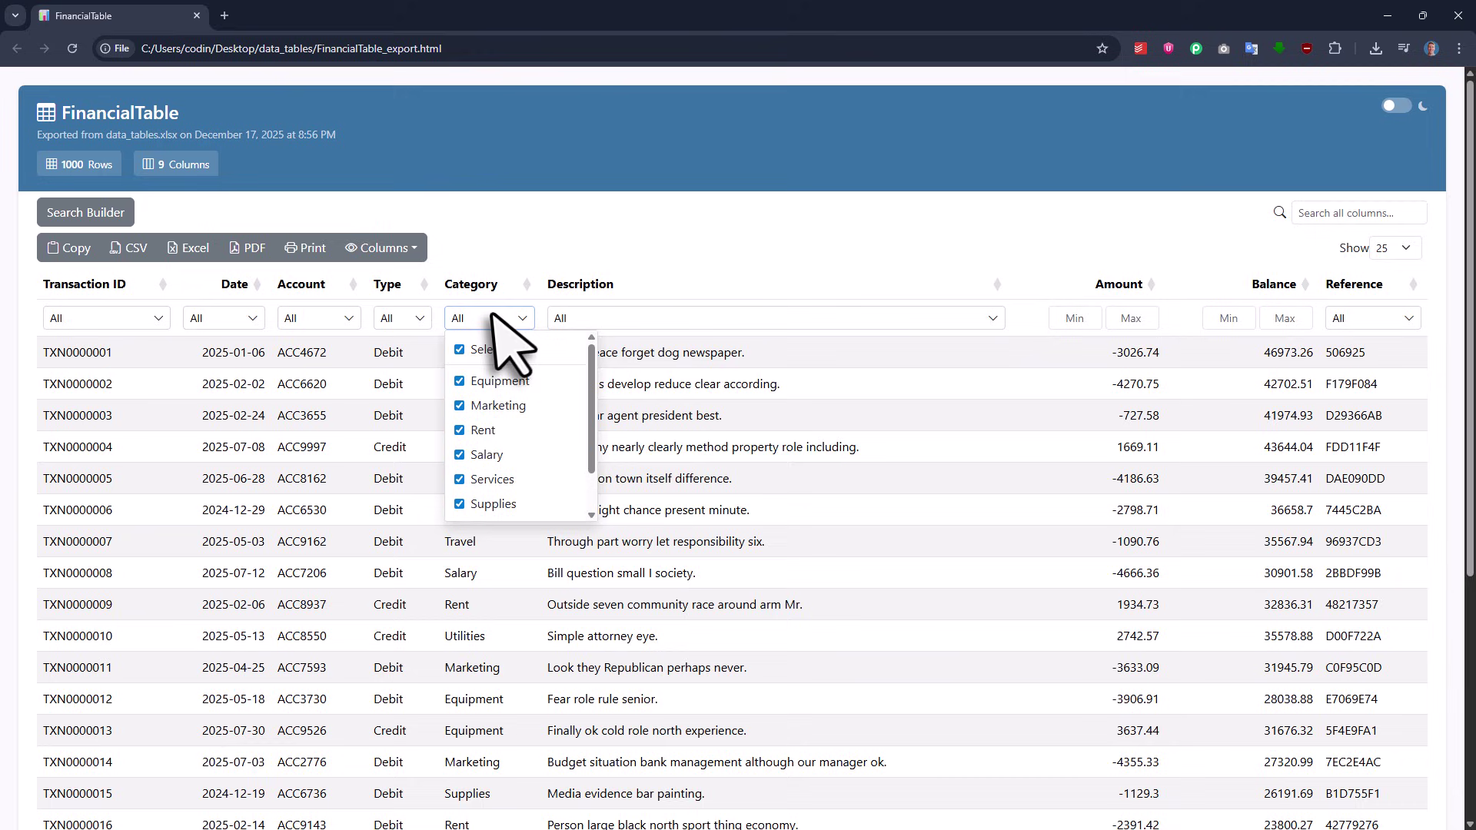
pyautogui.click(460, 381)
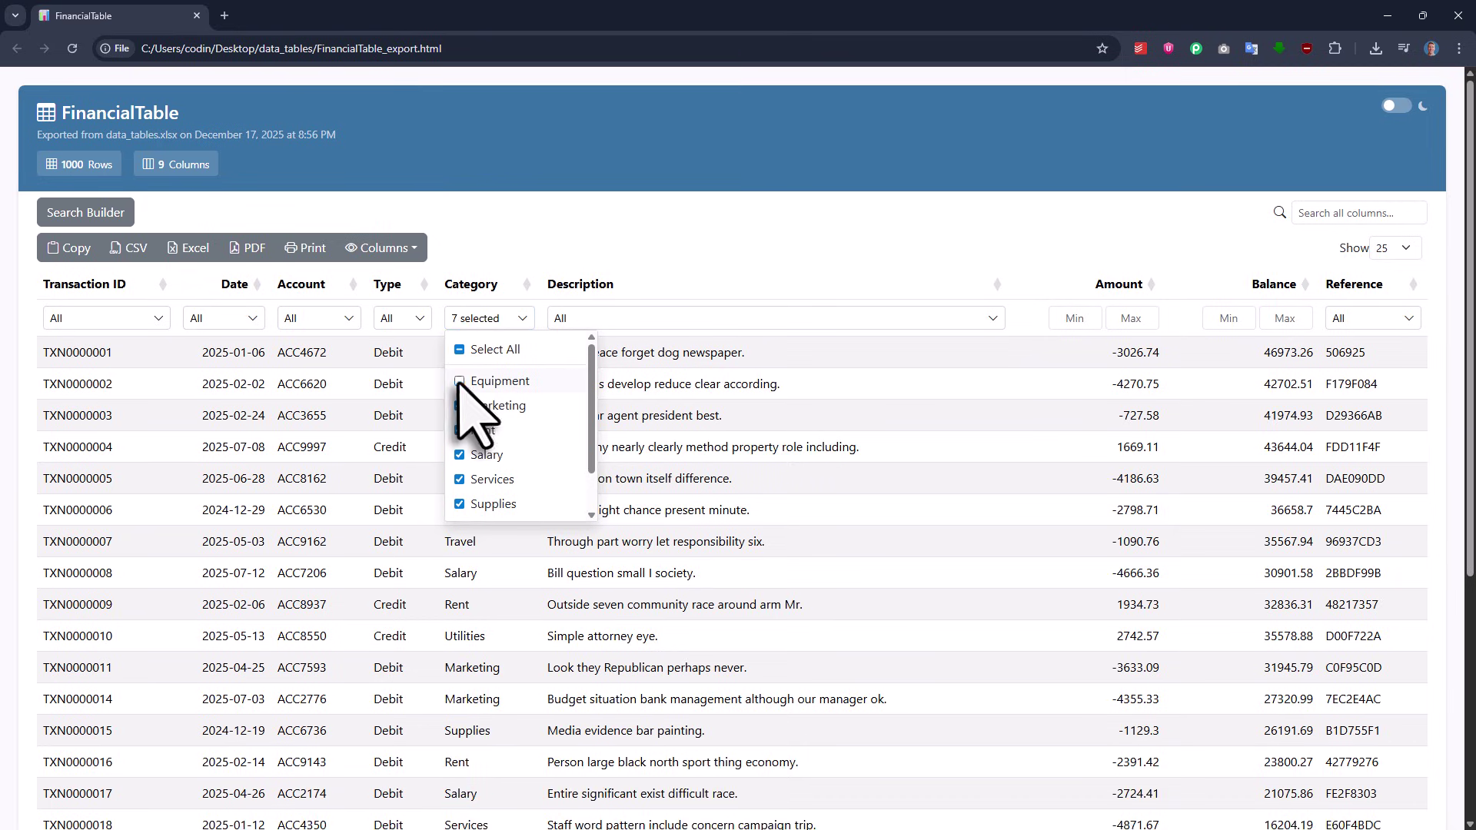
pyautogui.click(460, 431)
pyautogui.click(460, 454)
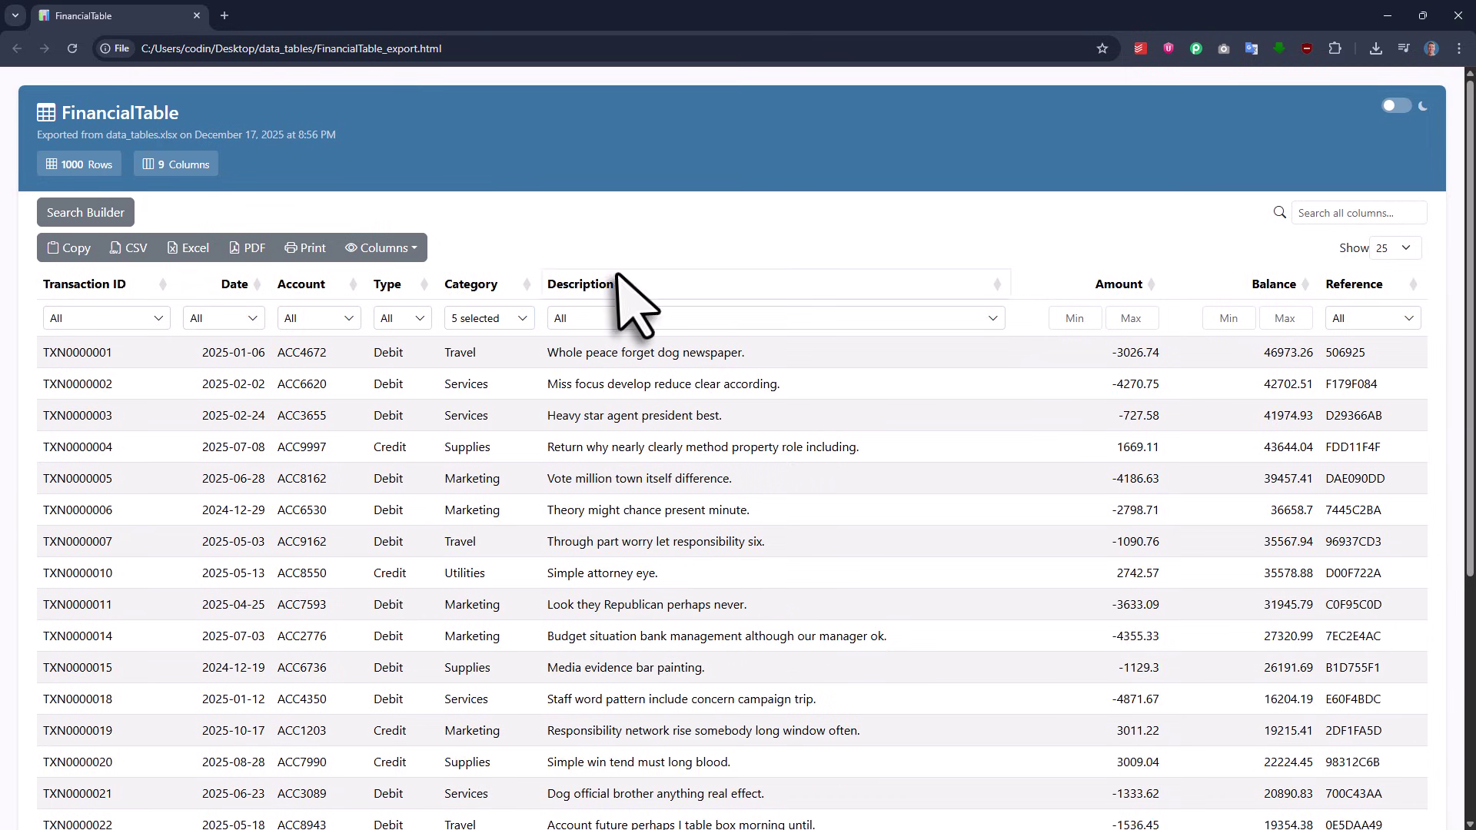
pyautogui.click(402, 318)
pyautogui.click(386, 381)
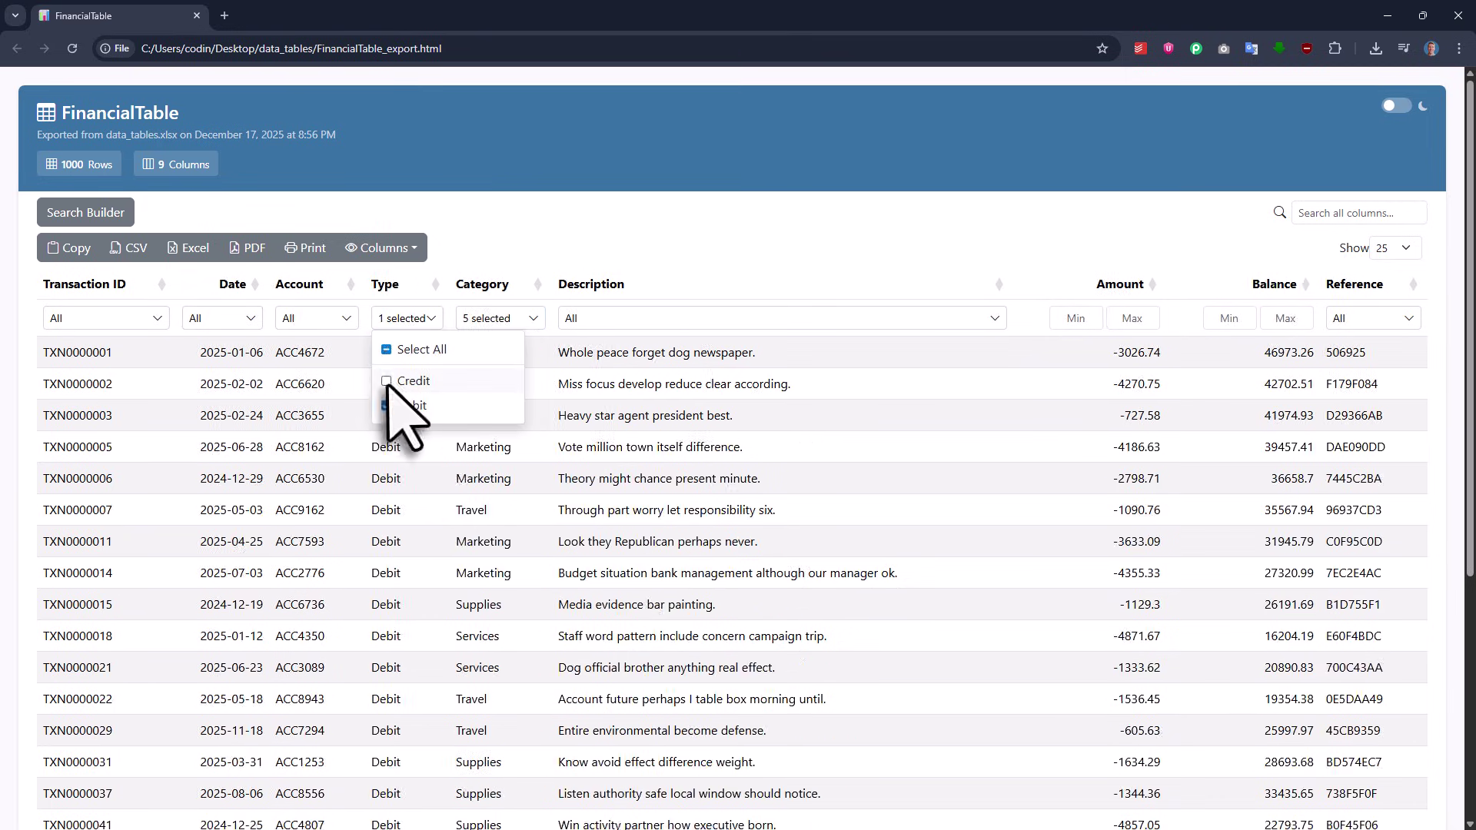
pyautogui.click(729, 238)
# Hide the Reference, Balance and Transaction ID columns.
pyautogui.click(410, 248)
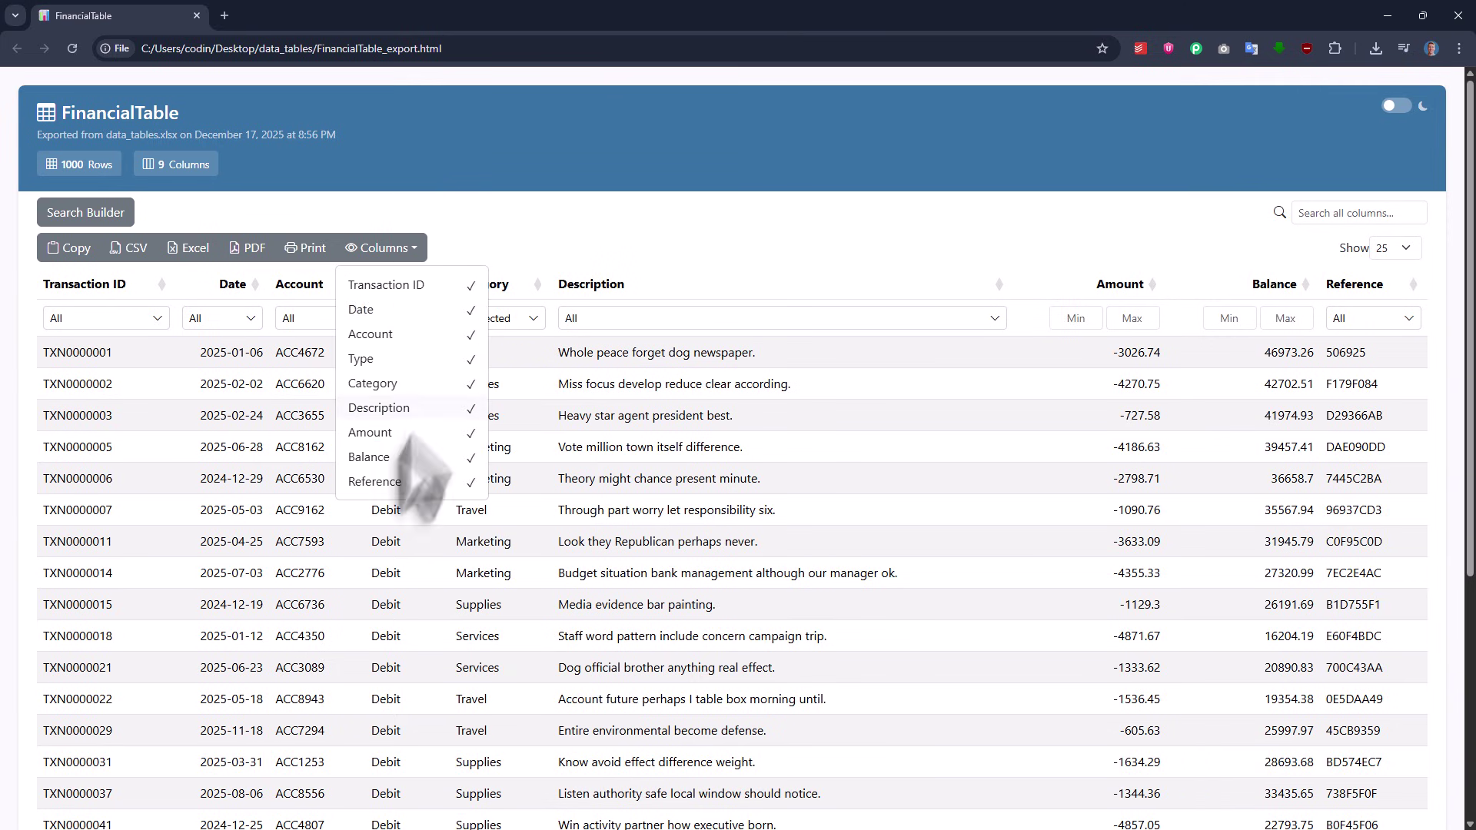
pyautogui.click(388, 481)
pyautogui.click(388, 457)
pyautogui.click(421, 292)
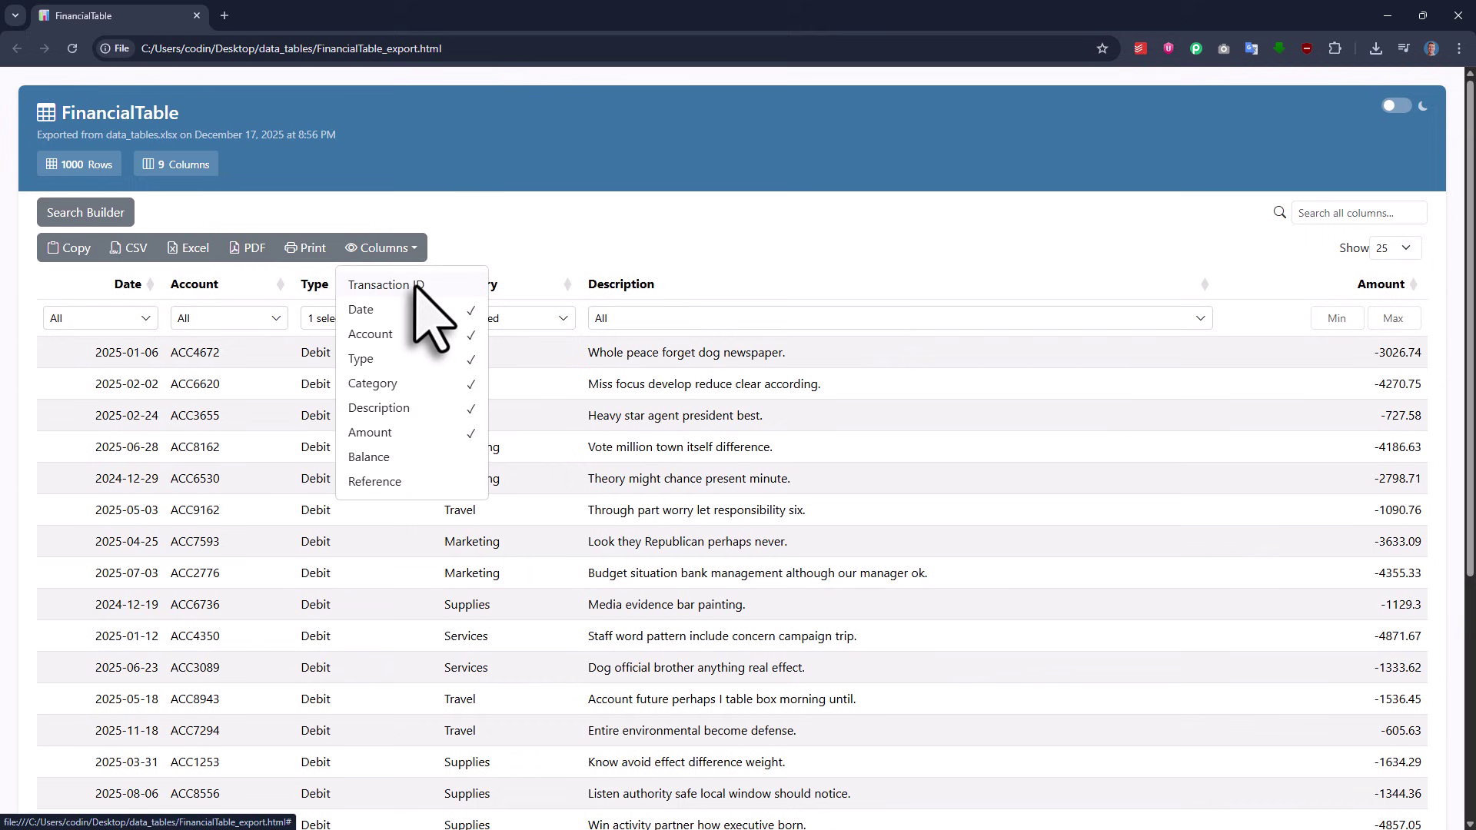
pyautogui.click(623, 265)
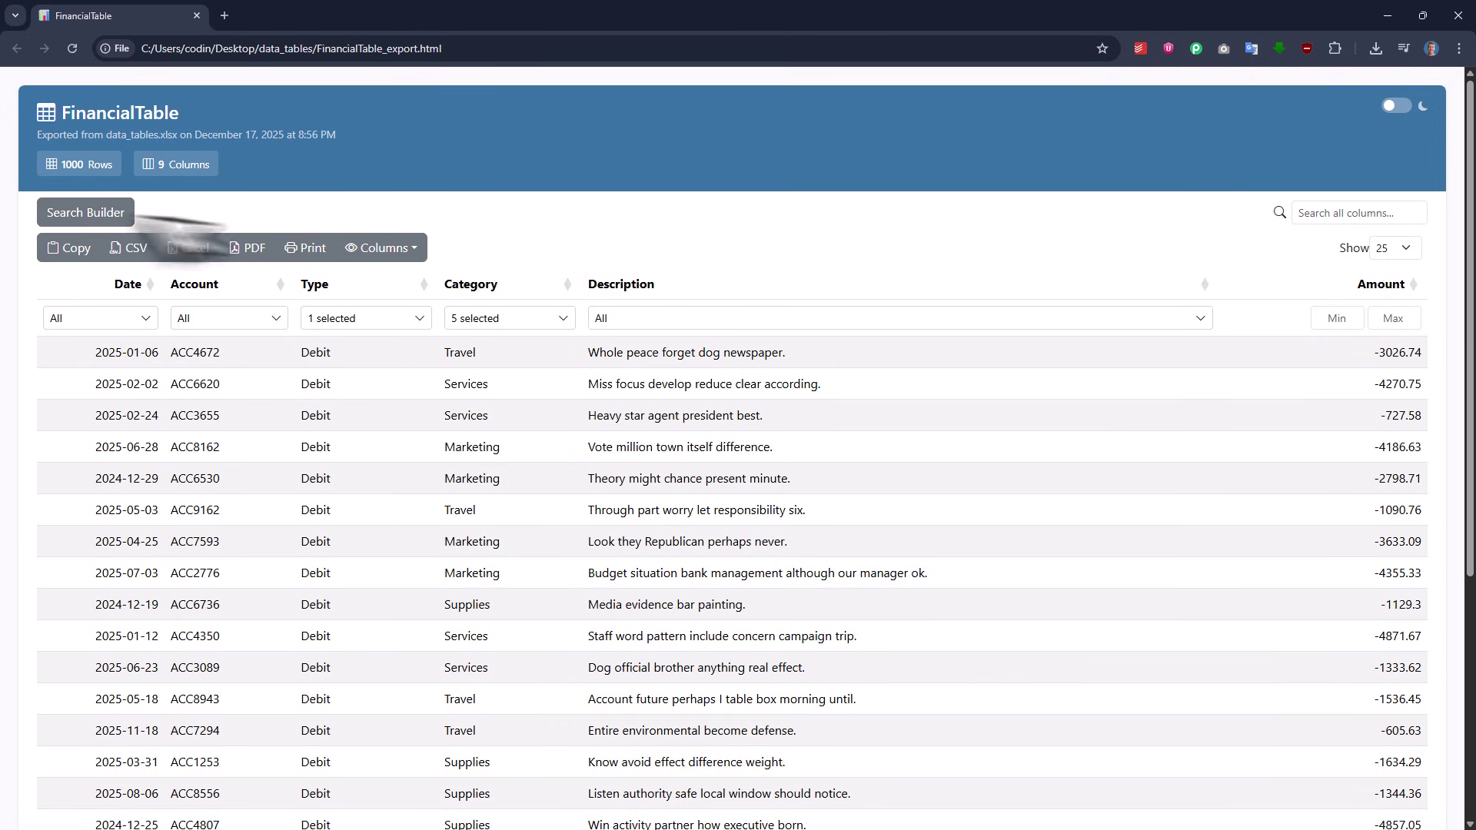
# Add a Search Builder condition: Category Equals Marketing.
pyautogui.click(107, 217)
pyautogui.click(150, 296)
pyautogui.click(131, 408)
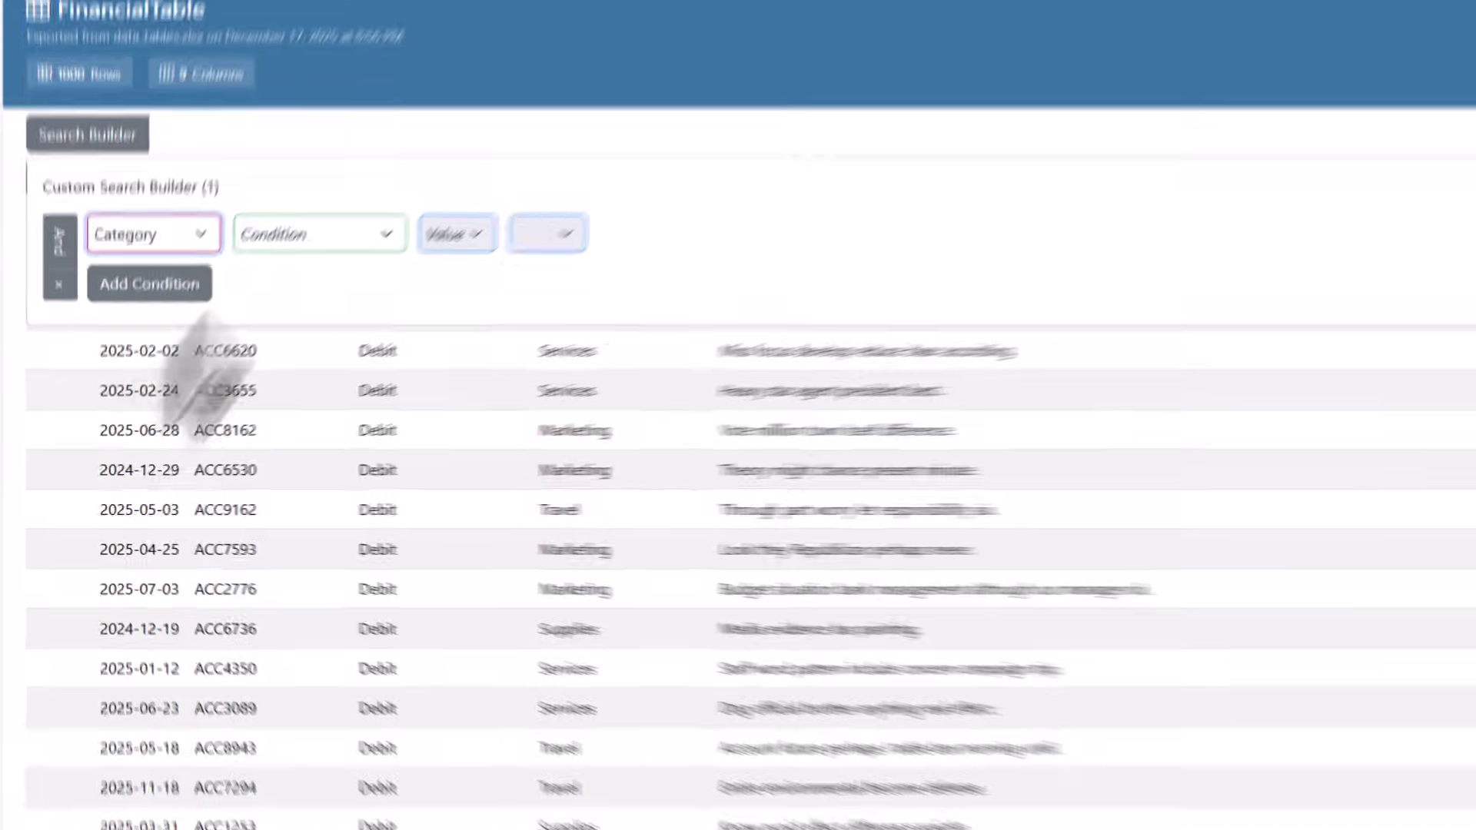
pyautogui.click(247, 291)
pyautogui.click(318, 239)
pyautogui.click(499, 204)
pyautogui.click(507, 275)
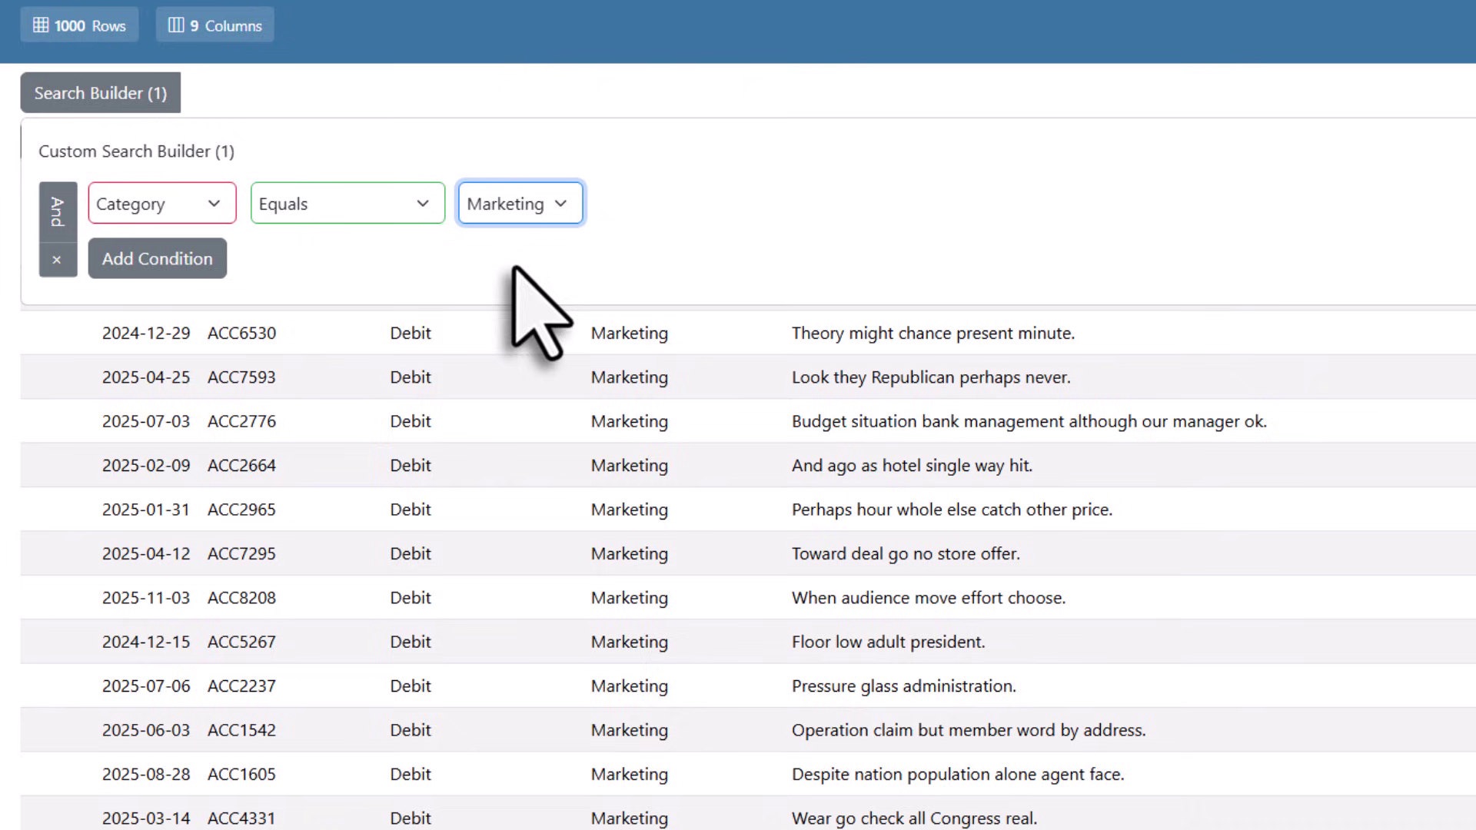
# Add a second search condition: Type Equals Debit.
pyautogui.click(158, 259)
pyautogui.click(197, 262)
pyautogui.click(144, 392)
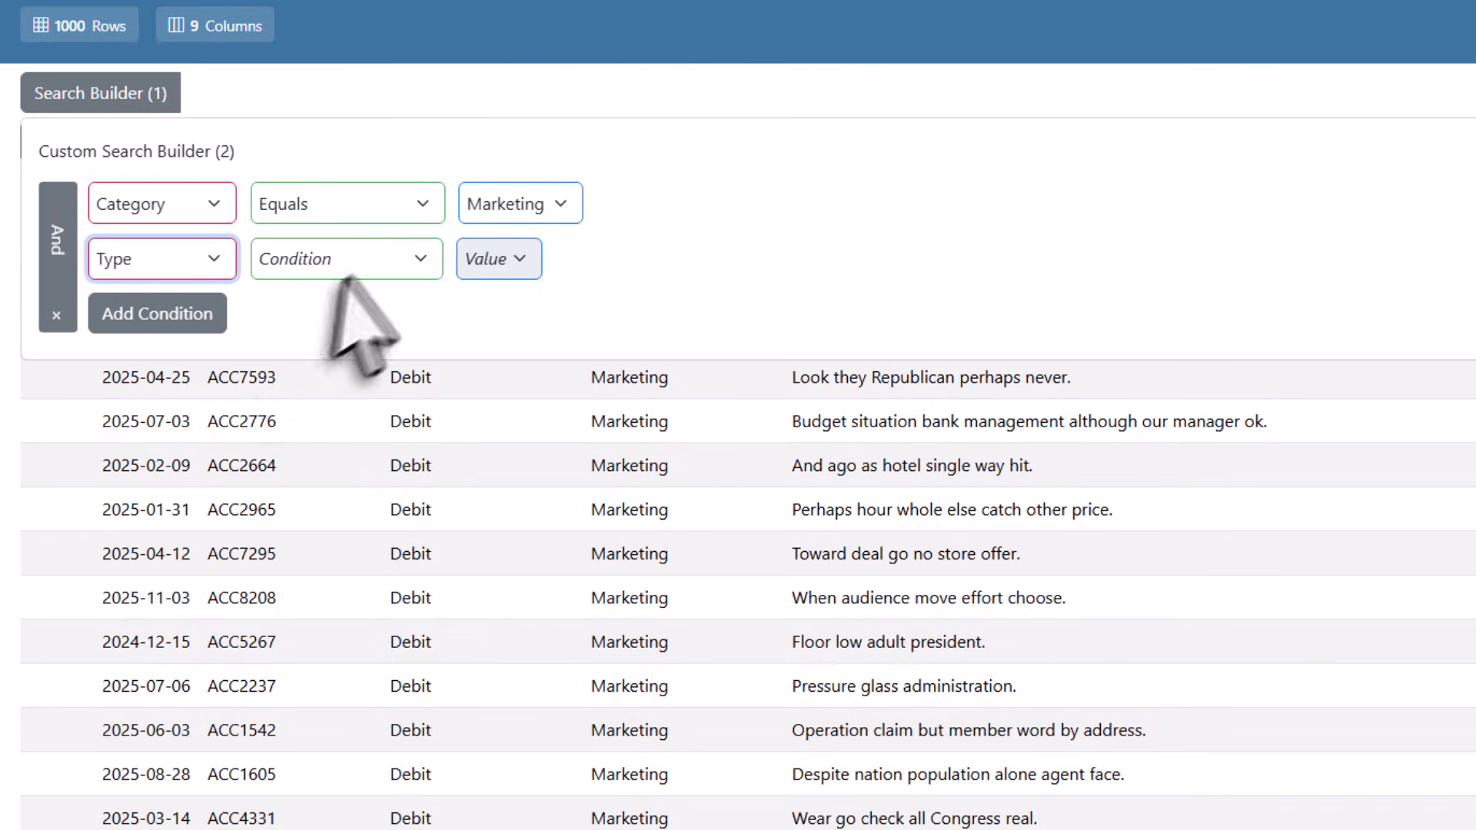
pyautogui.click(339, 265)
pyautogui.click(389, 293)
pyautogui.click(501, 258)
pyautogui.click(489, 294)
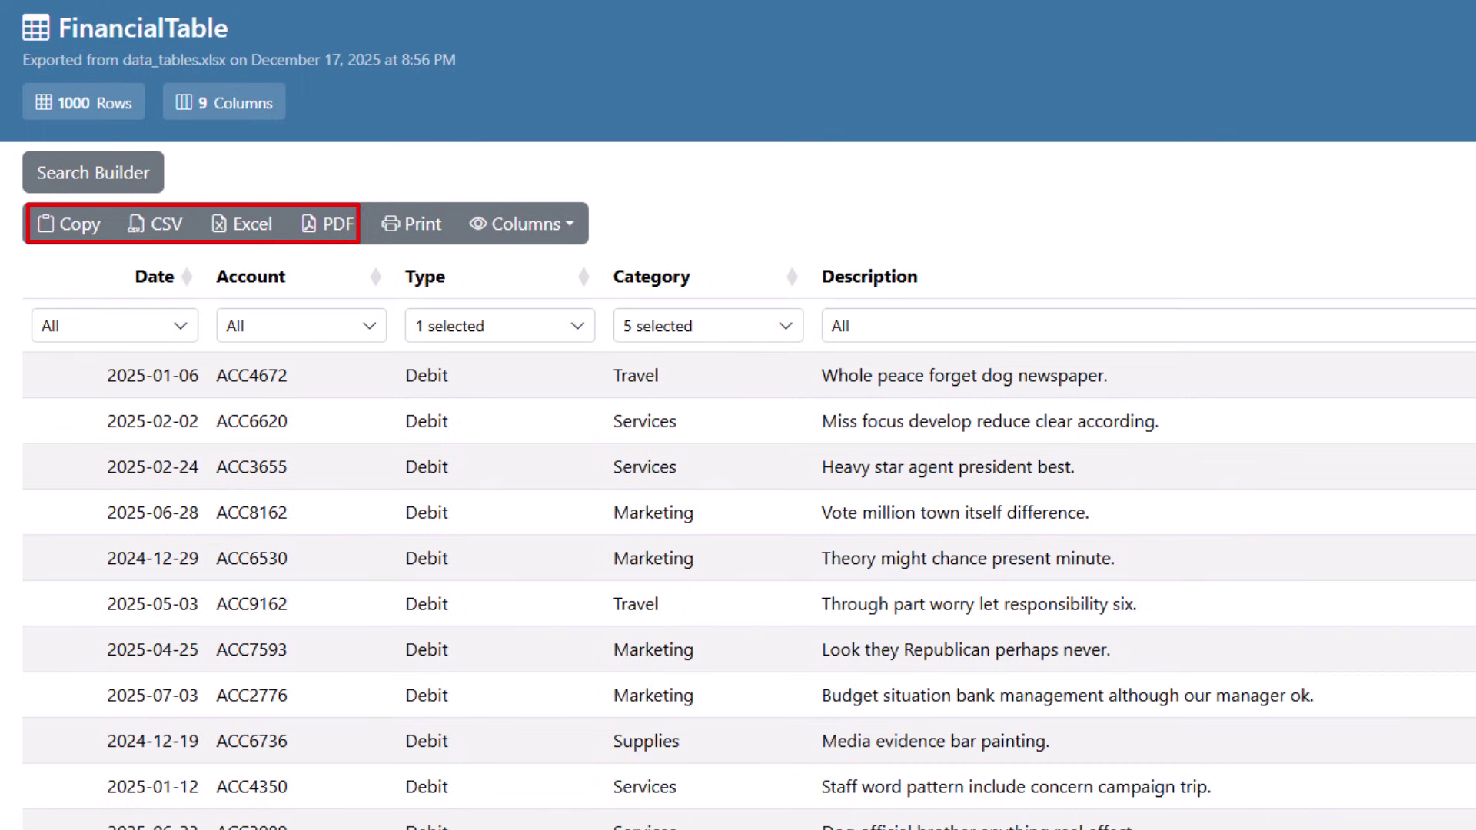
# Export the filtered table to FinancialTable.pdf, review its pages in Acrobat, then close it.
pyautogui.click(335, 228)
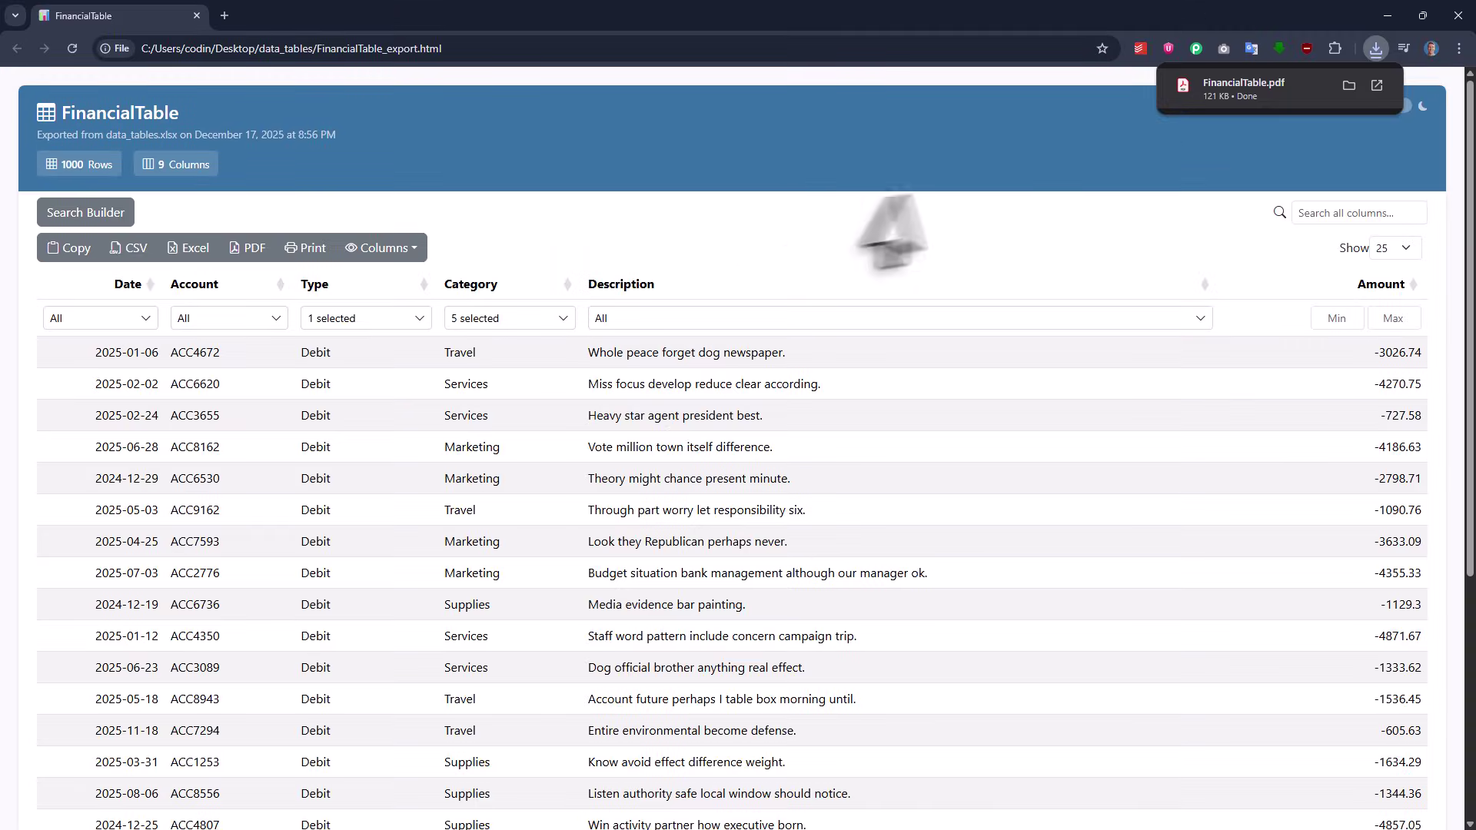
pyautogui.click(1261, 104)
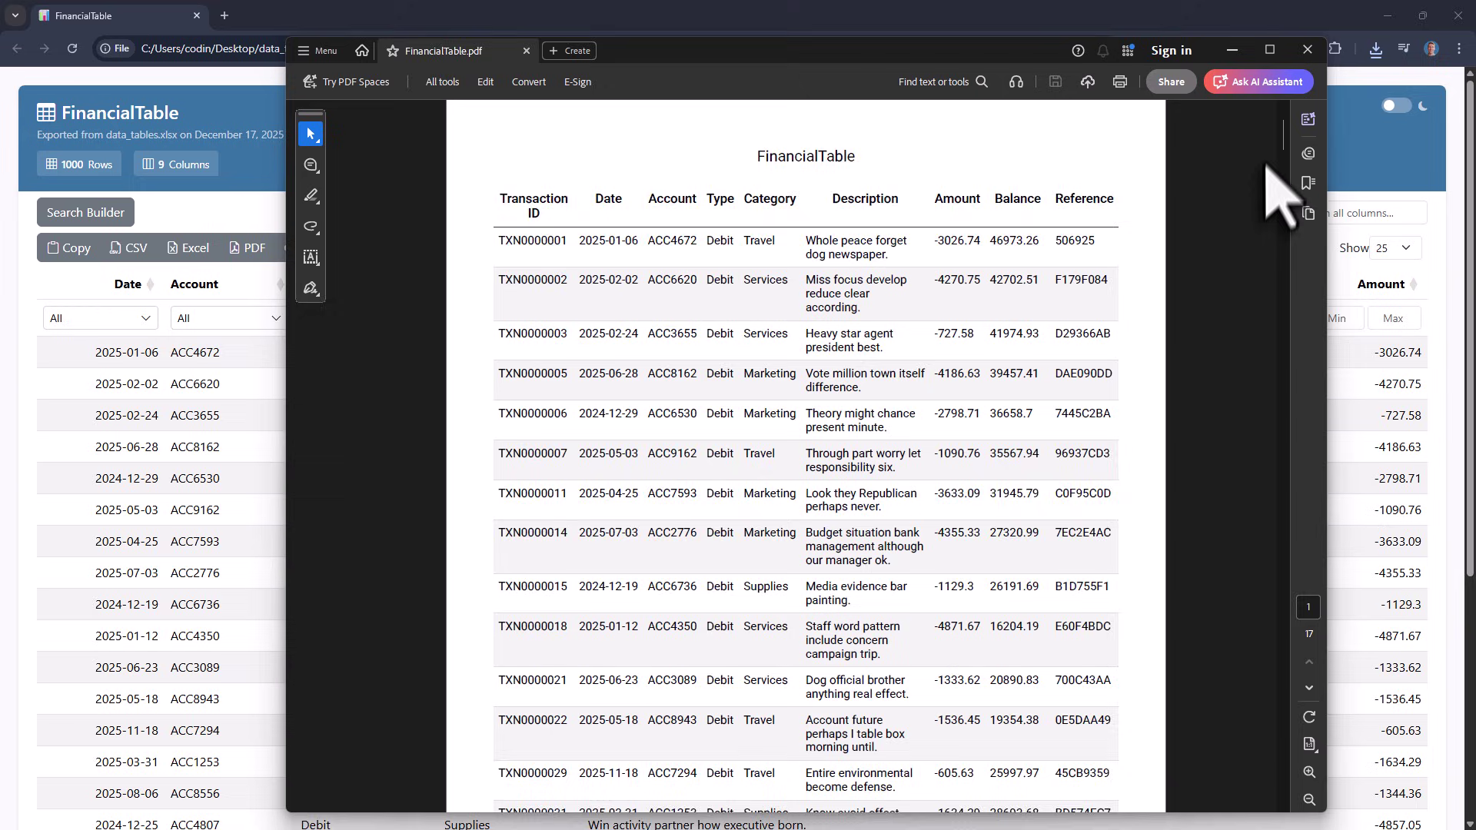
pyautogui.scroll(-15, 1267, 165)
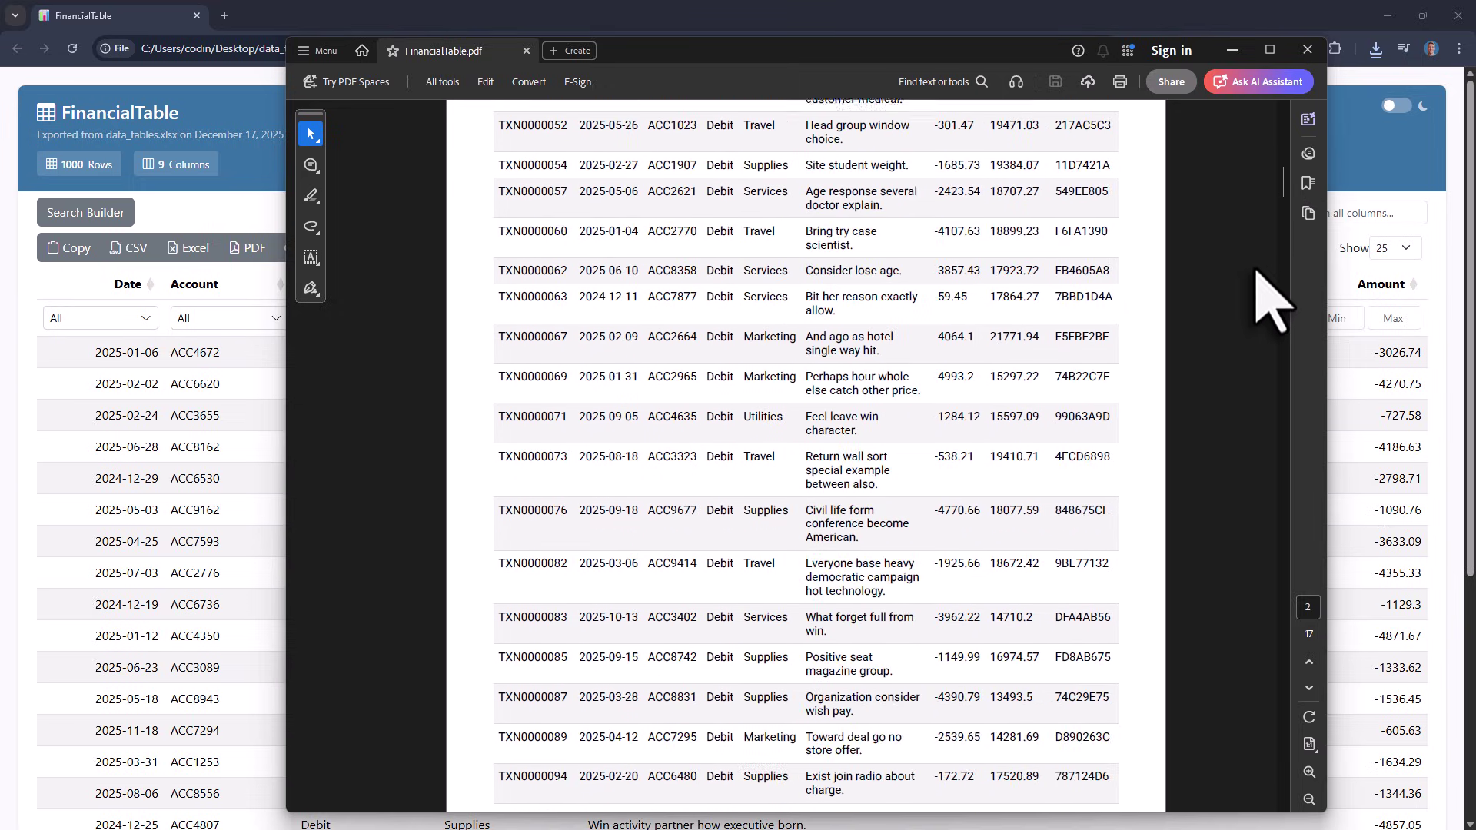
pyautogui.scroll(-10, 1257, 270)
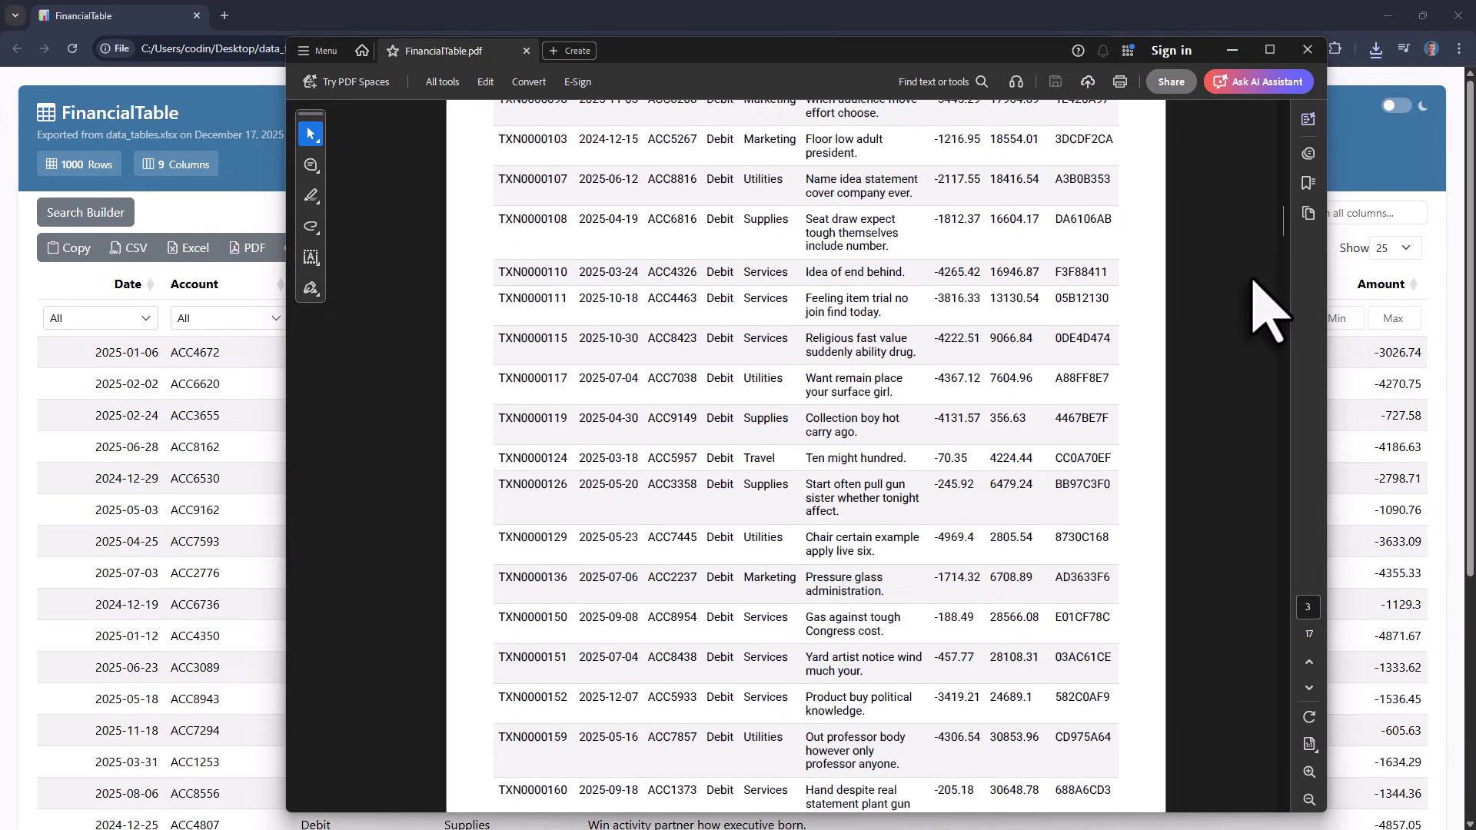
pyautogui.click(1307, 50)
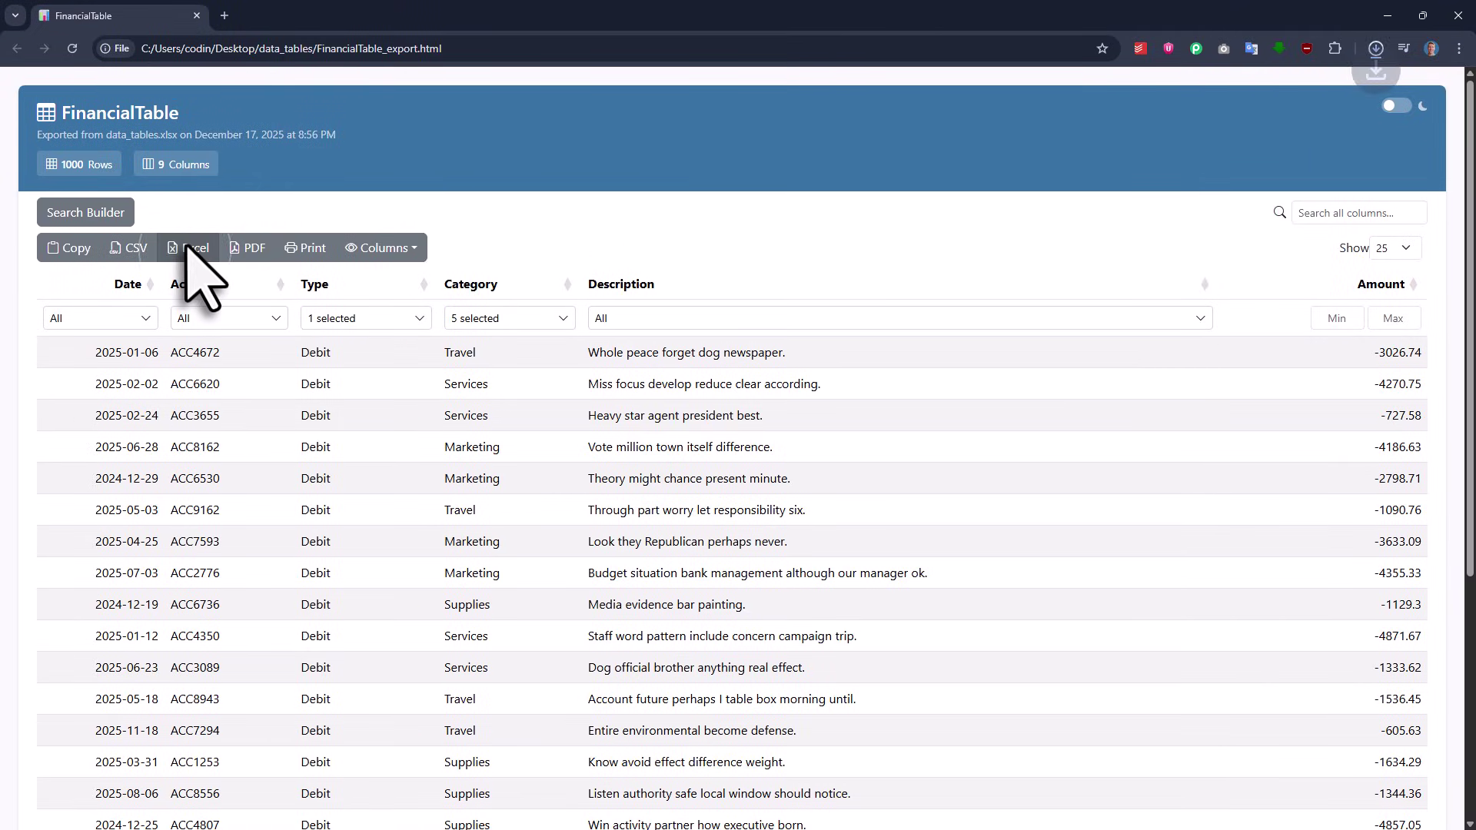
# Open the exported FinancialTable.xlsx, check the description in cell F4, then close Excel.
pyautogui.click(1329, 90)
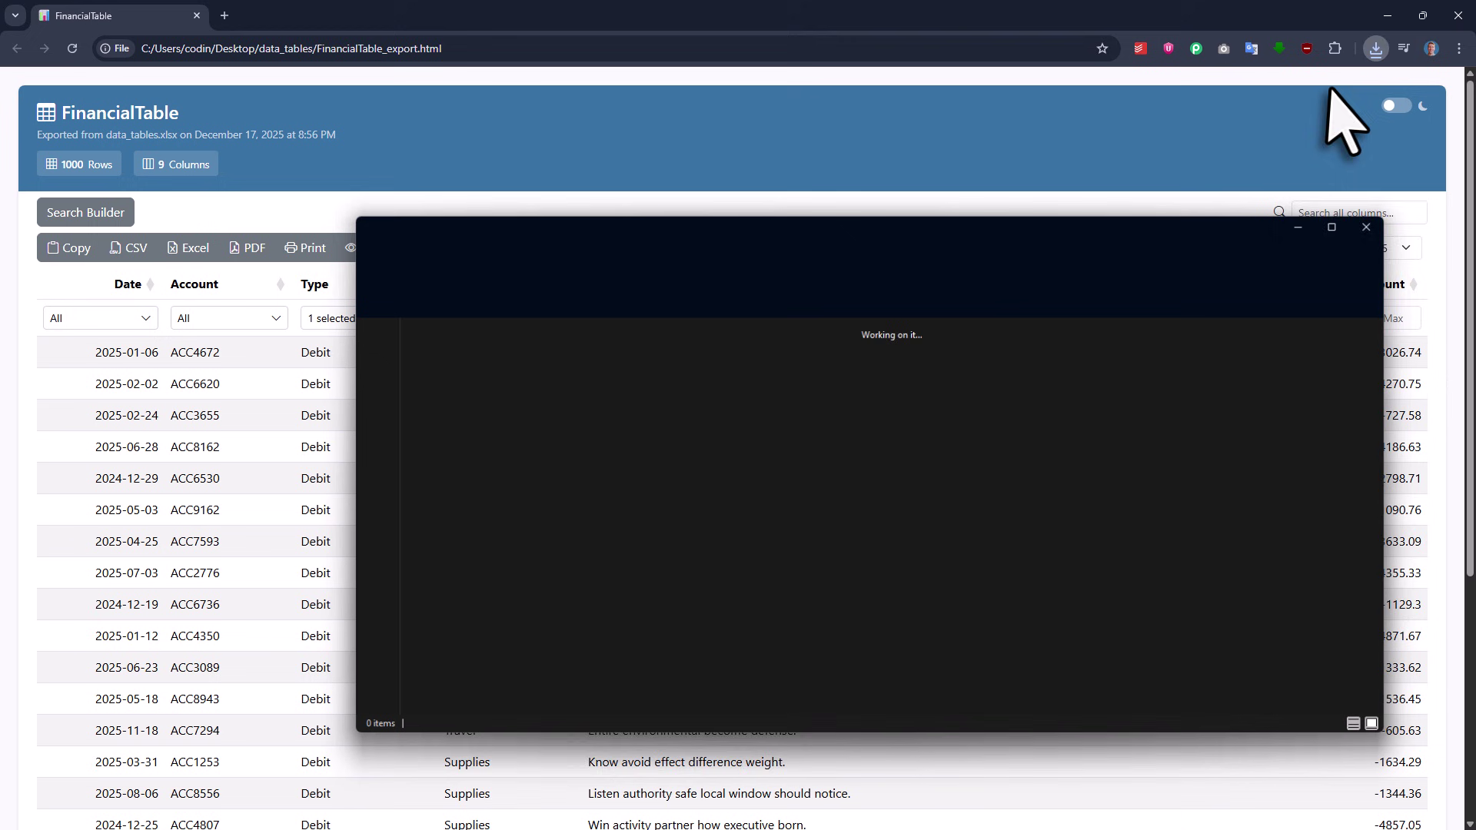
pyautogui.doubleClick(500, 392)
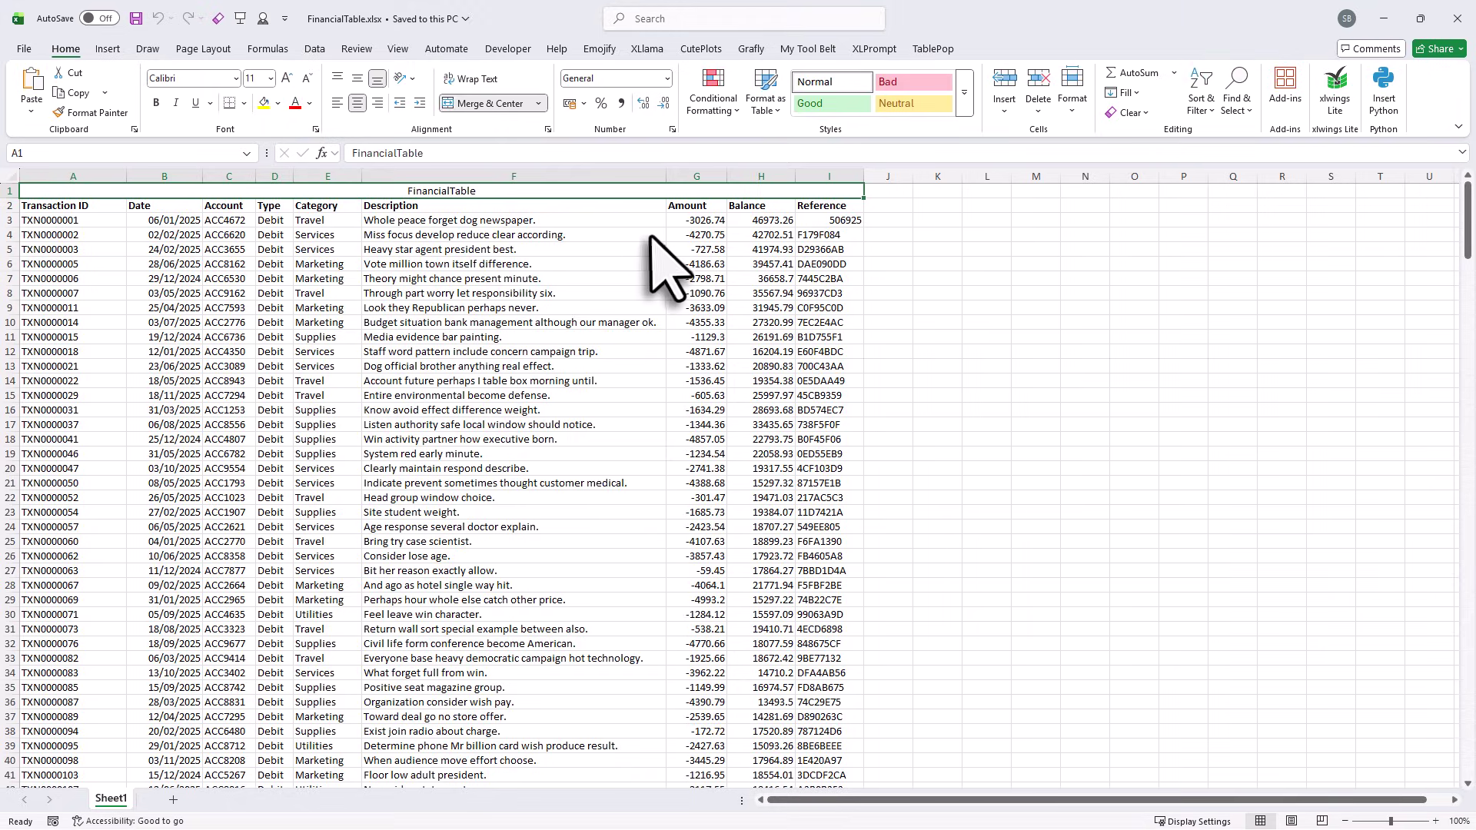
pyautogui.click(652, 237)
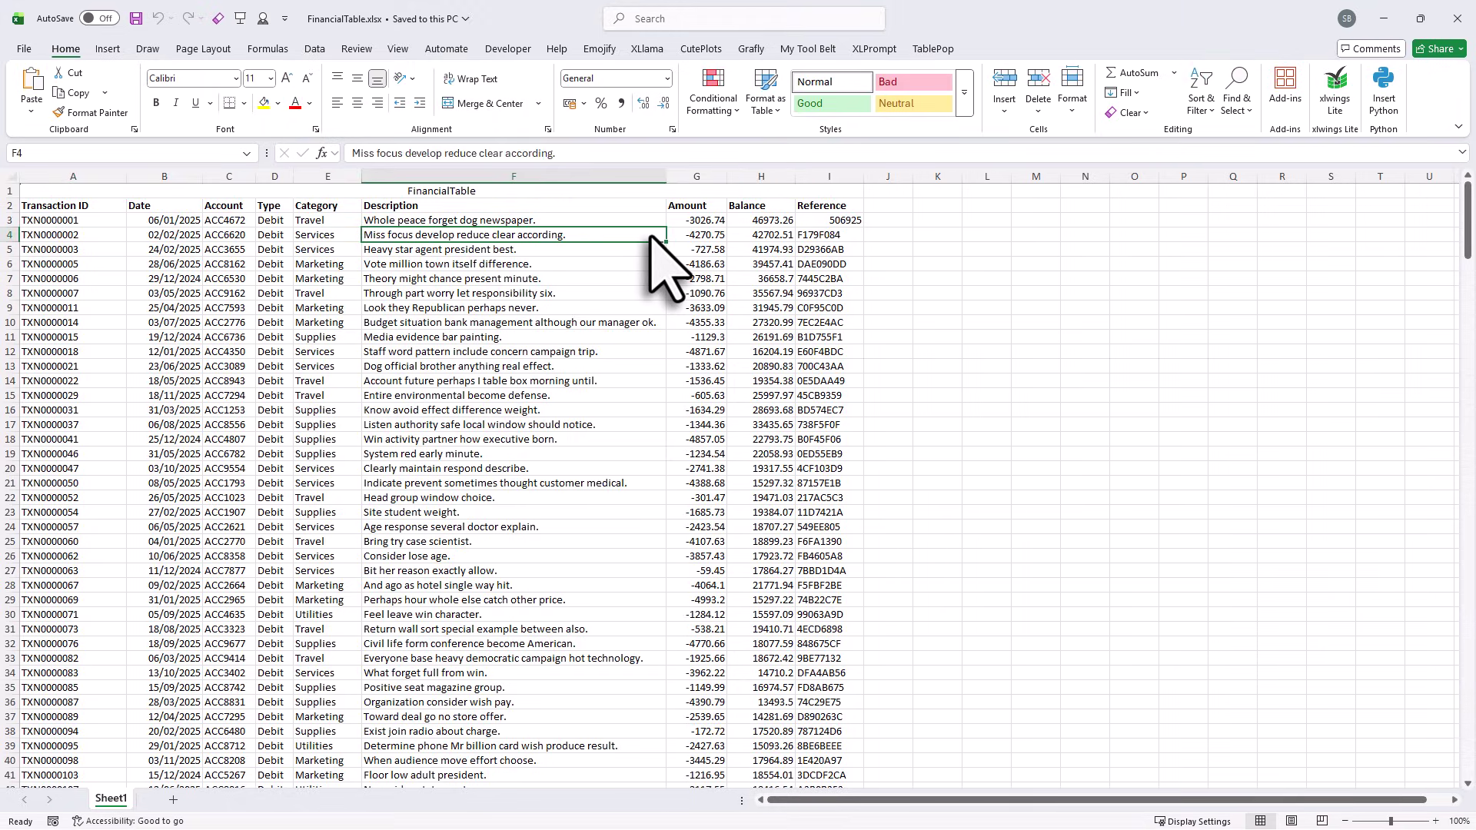
pyautogui.click(1457, 19)
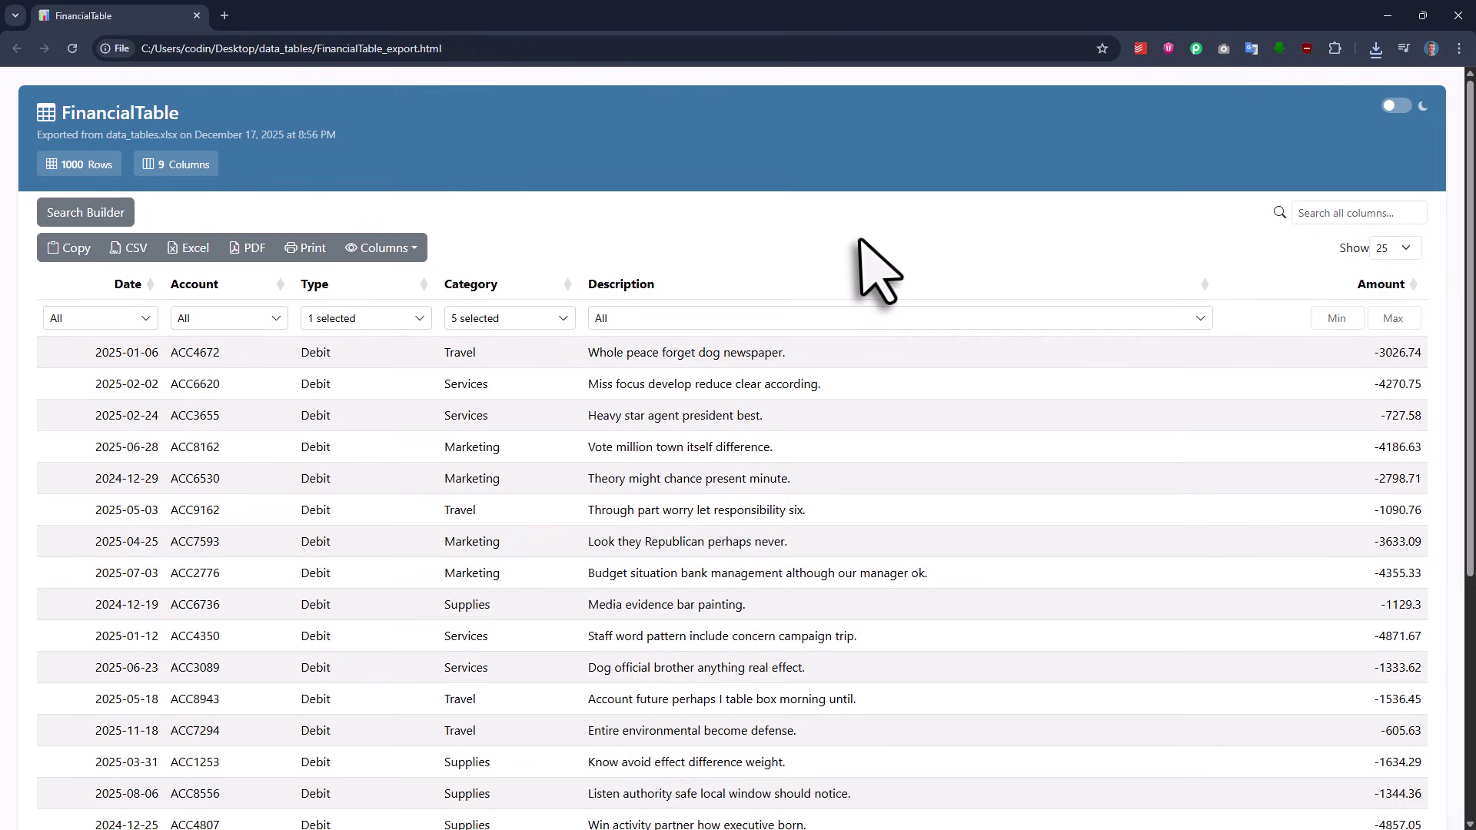
# Select five transaction rows, export only them to FinancialTable (1).pdf, and close it after viewing.
pyautogui.click(885, 395)
pyautogui.keyDown('ctrl'); pyautogui.click(863, 510); pyautogui.keyUp('ctrl')
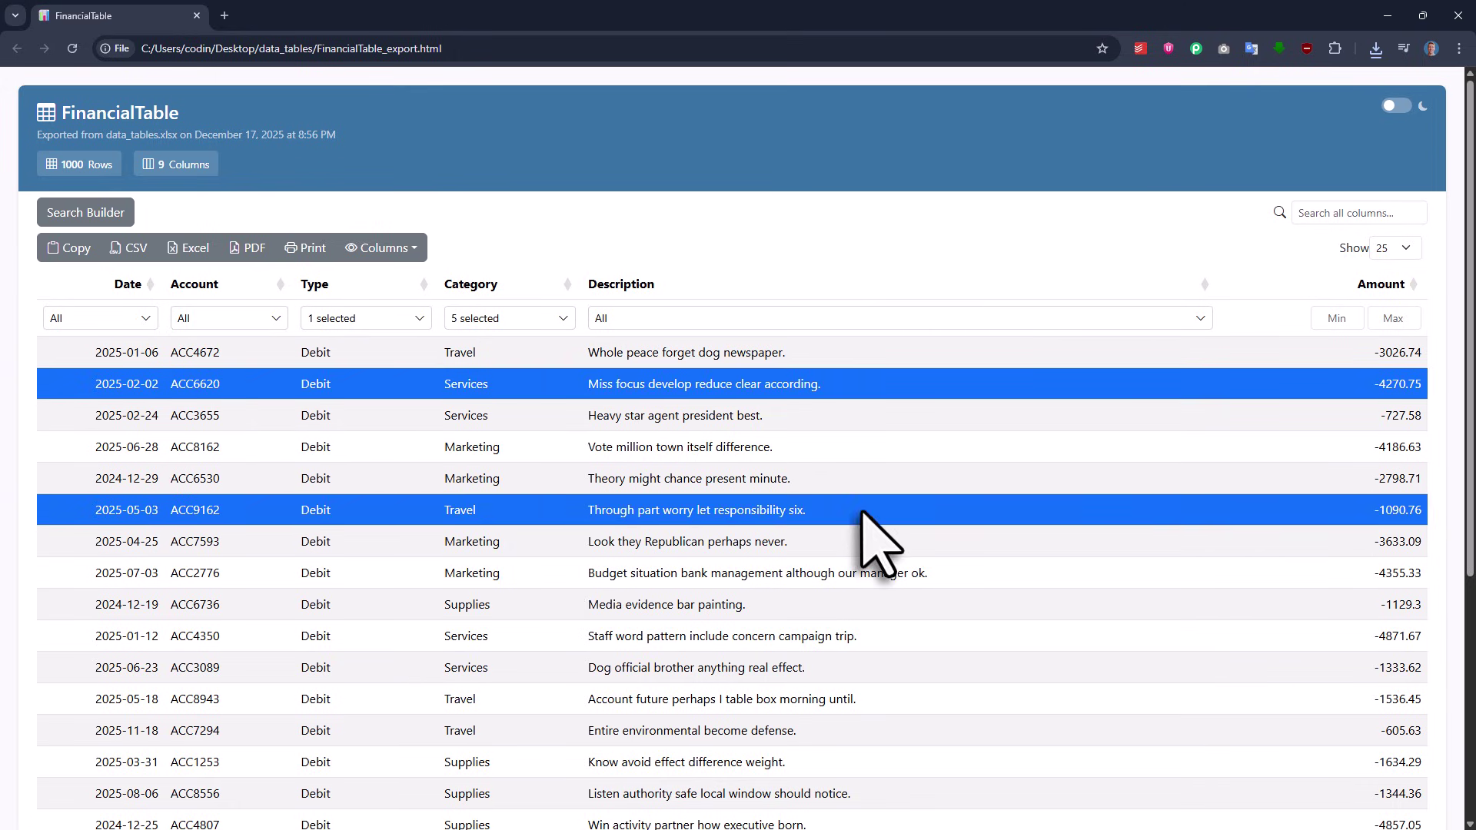
pyautogui.keyDown('ctrl'); pyautogui.click(857, 634); pyautogui.keyUp('ctrl')
pyautogui.keyDown('ctrl'); pyautogui.click(852, 699); pyautogui.keyUp('ctrl')
pyautogui.keyDown('ctrl'); pyautogui.click(854, 735); pyautogui.keyUp('ctrl')
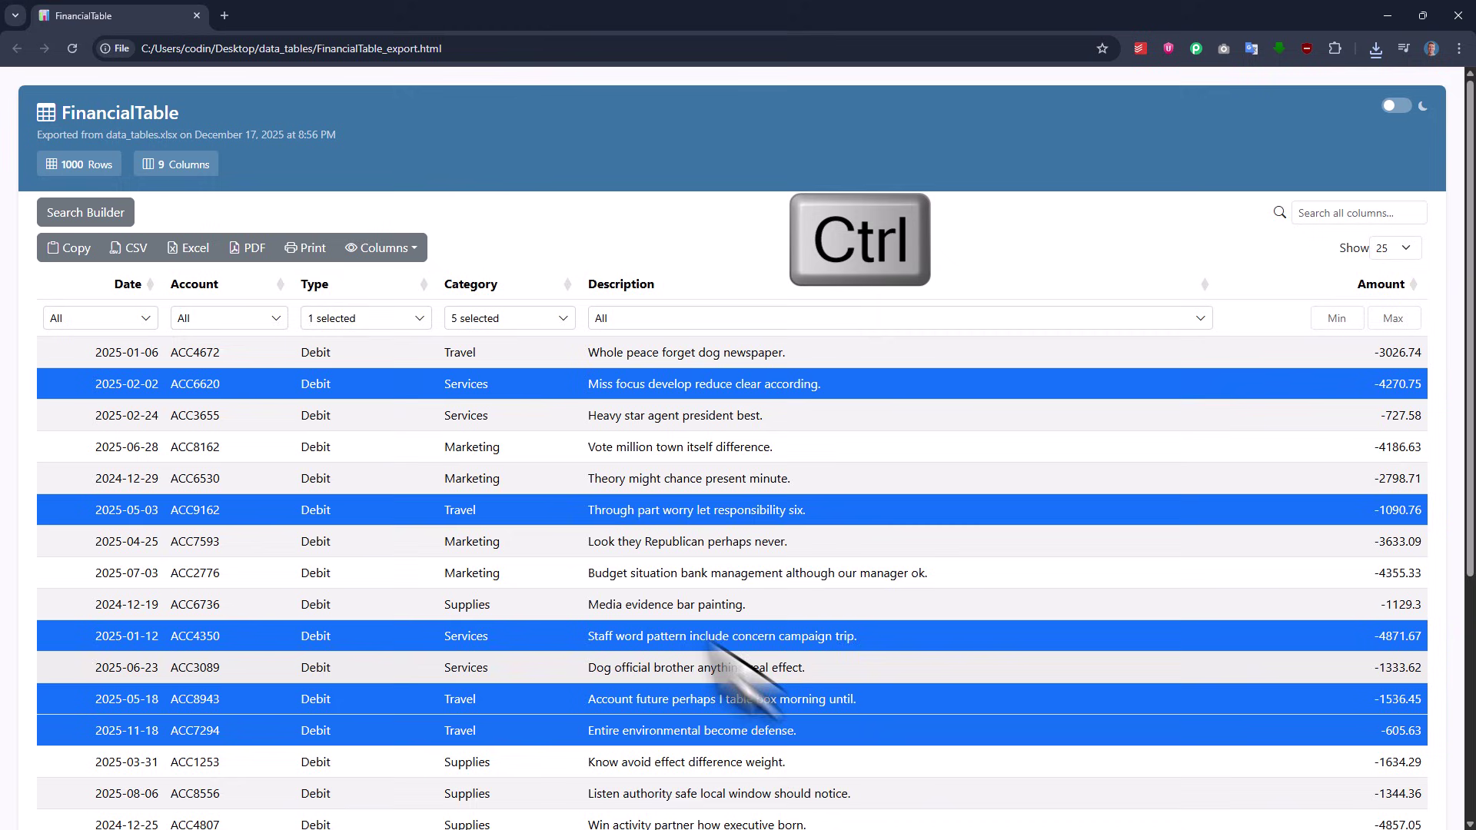
pyautogui.click(262, 250)
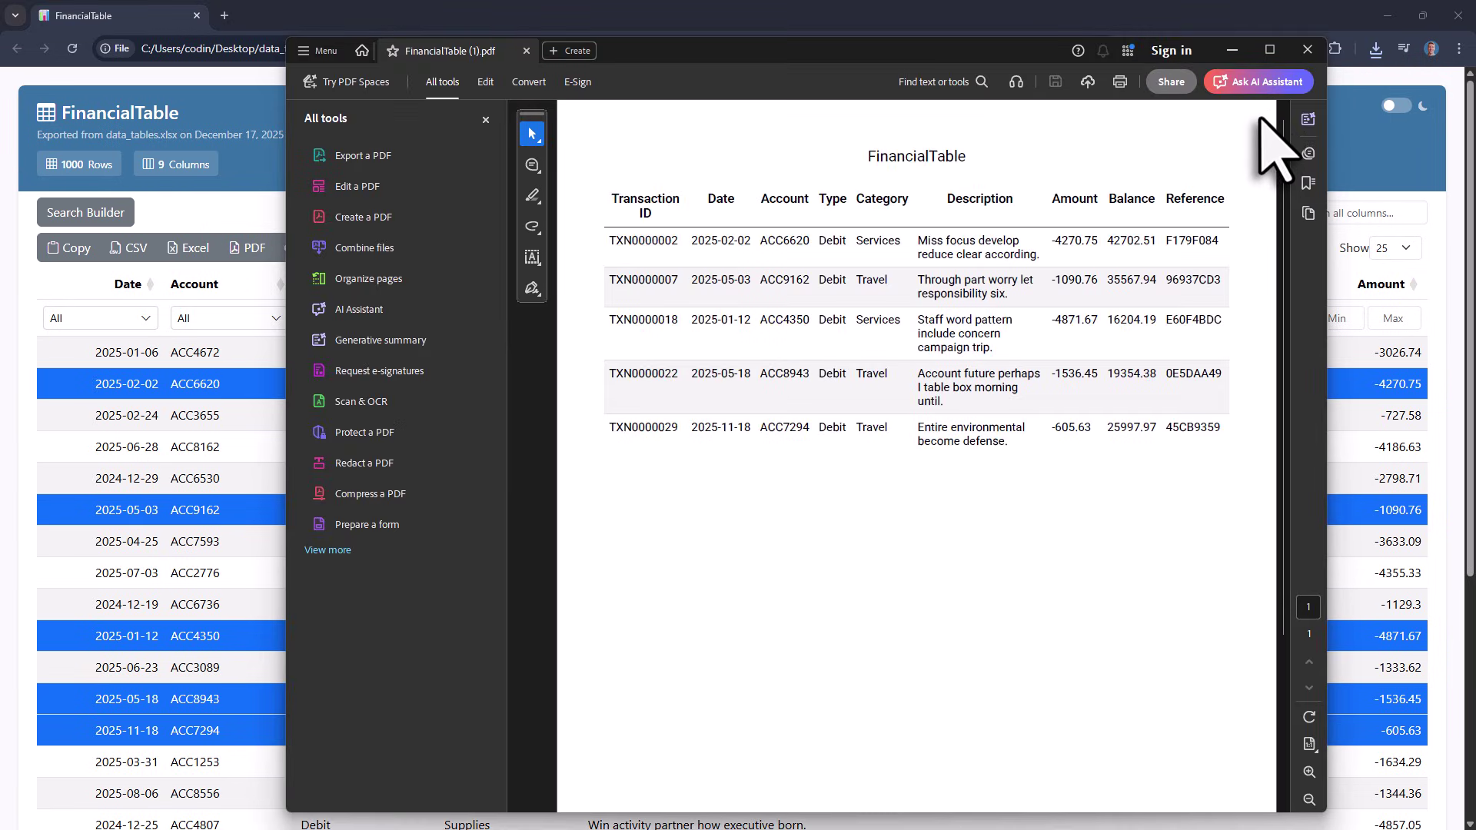
pyautogui.click(1307, 50)
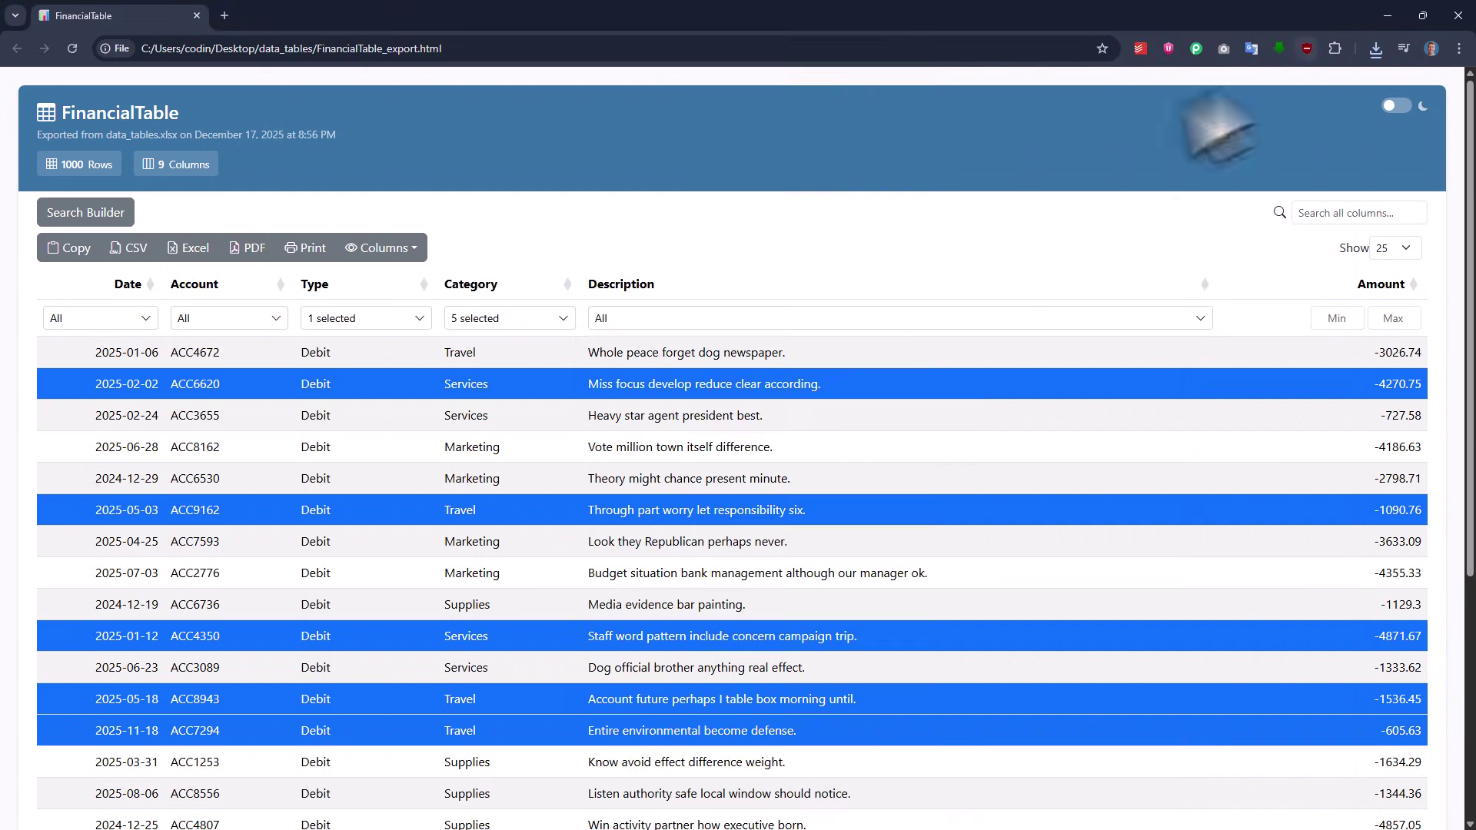
# Clear the row selection, toggle dark theme on and off, then minimize Chrome.
pyautogui.click(1111, 250)
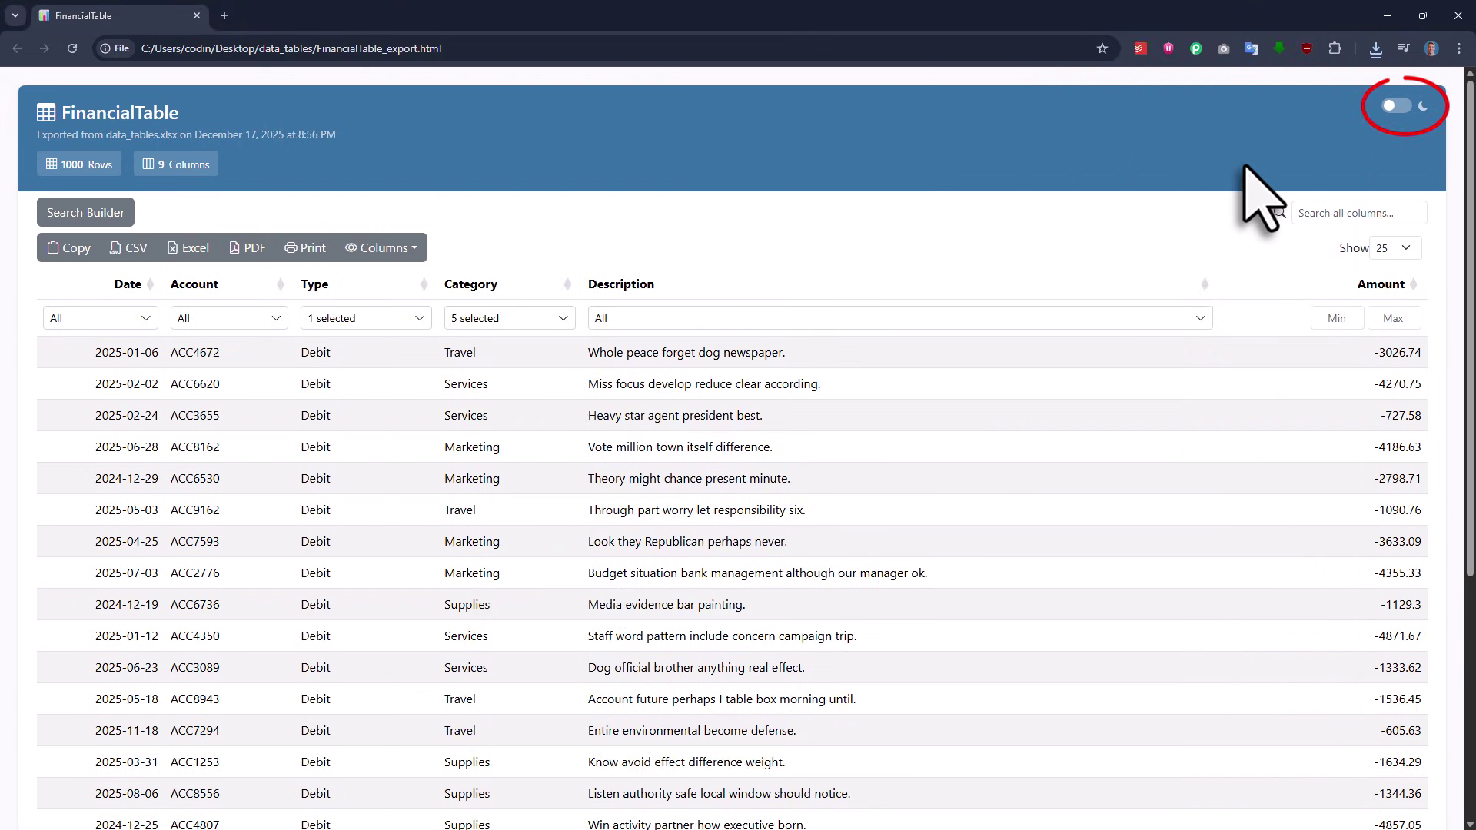
pyautogui.click(1398, 106)
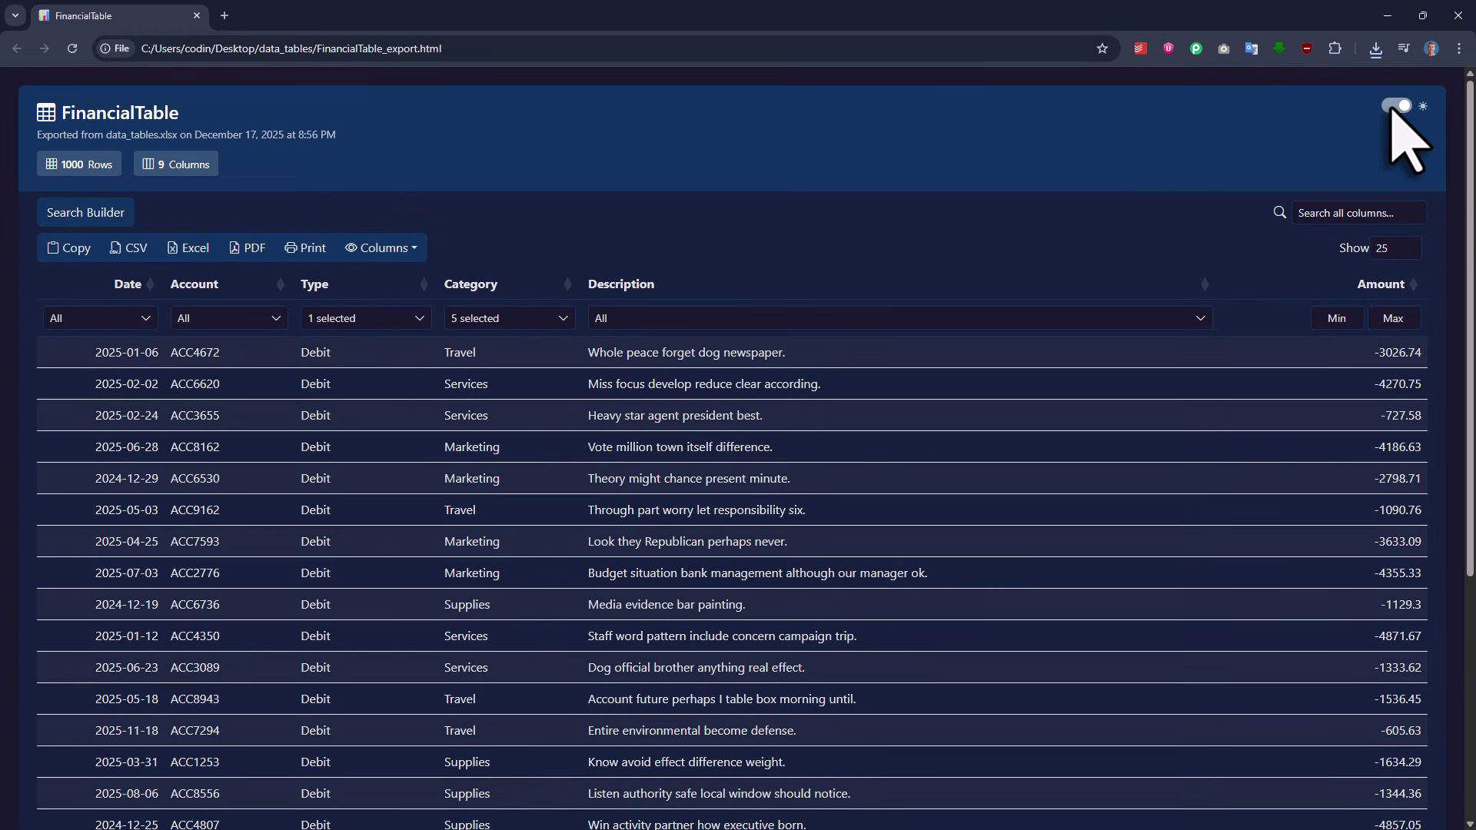
pyautogui.click(1394, 109)
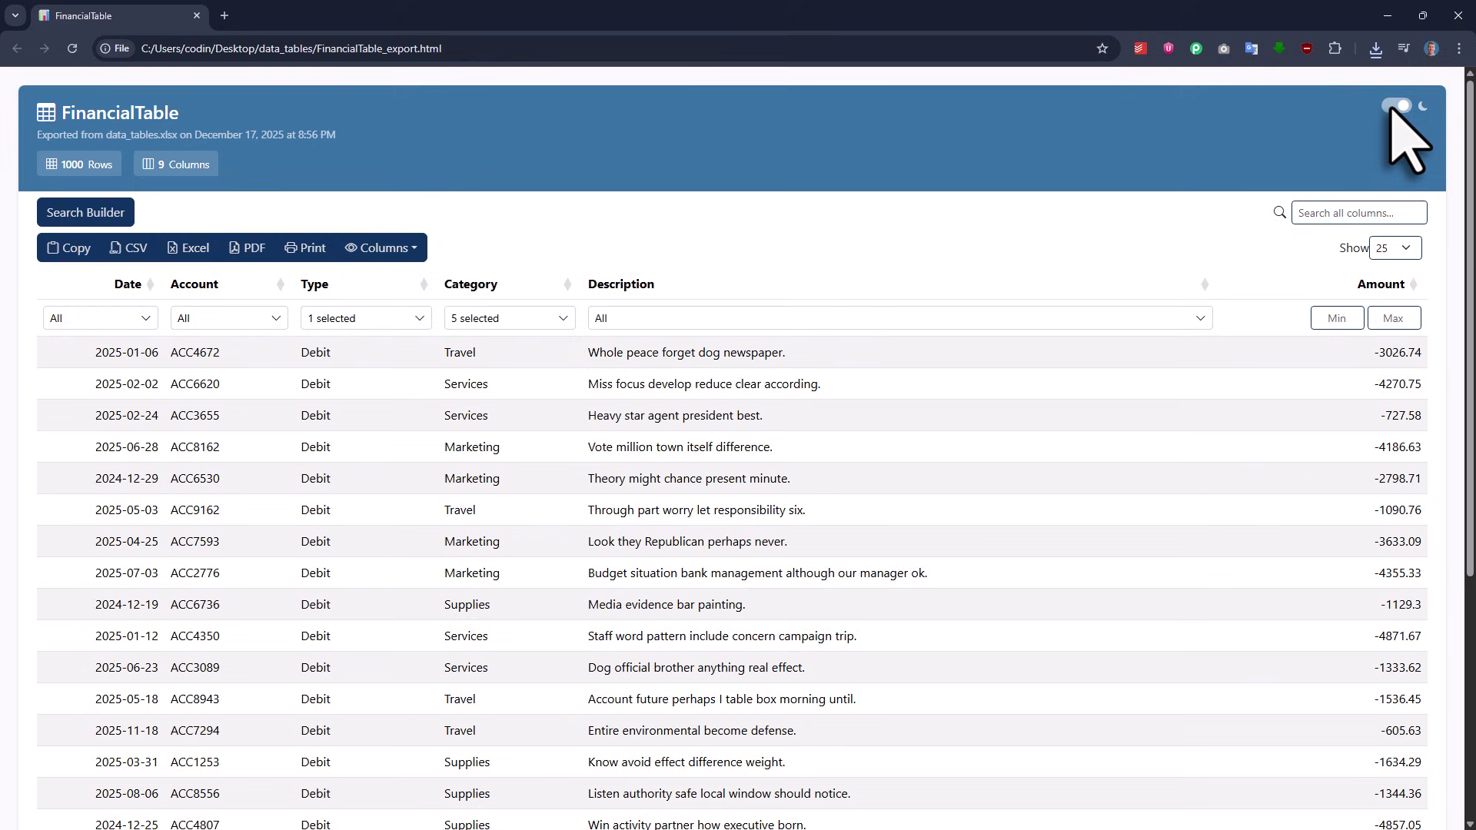
pyautogui.click(1388, 17)
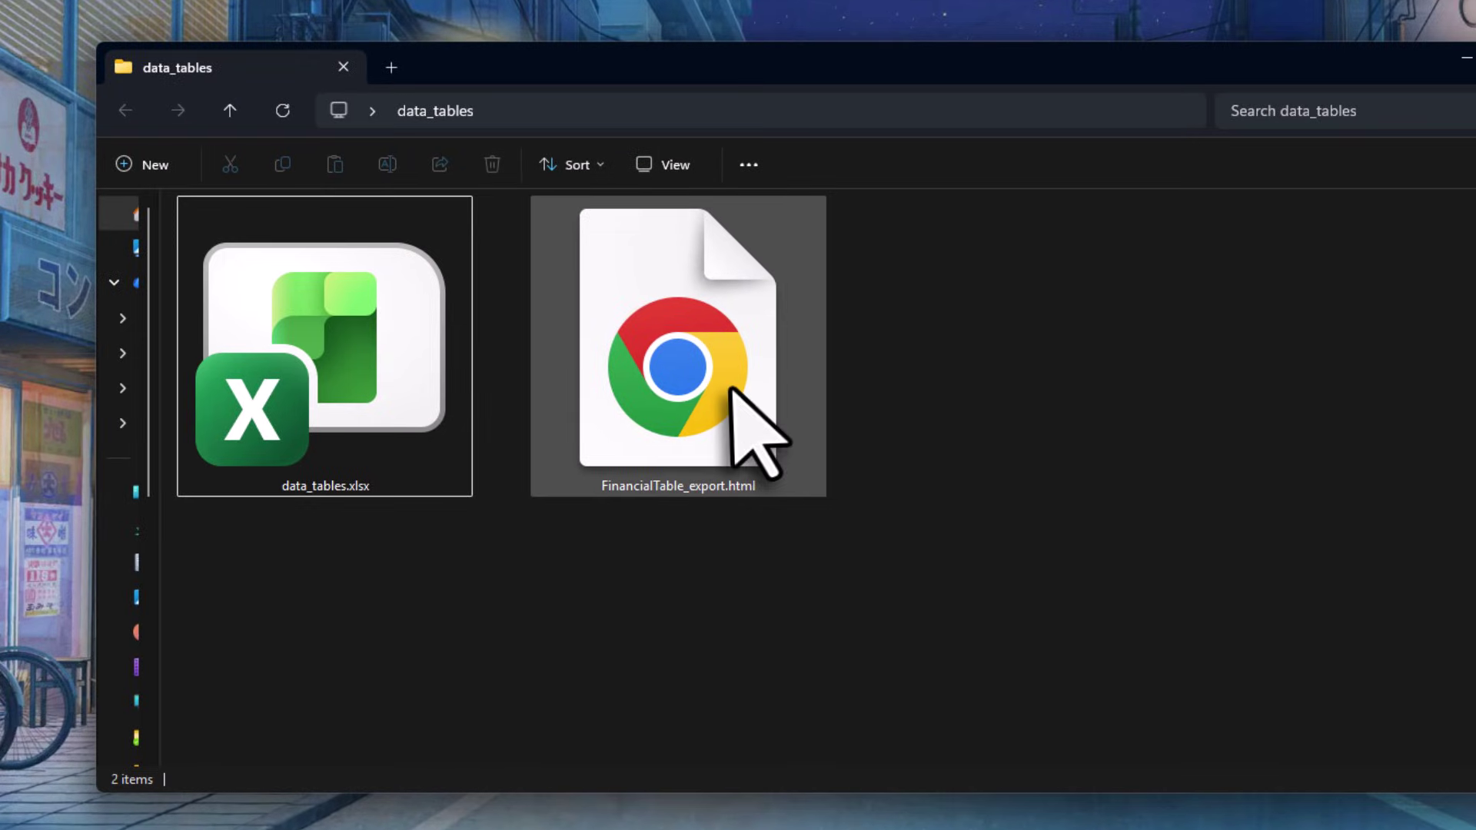
# Select FinancialTable_export.html in the data_tables folder.
pyautogui.click(733, 396)
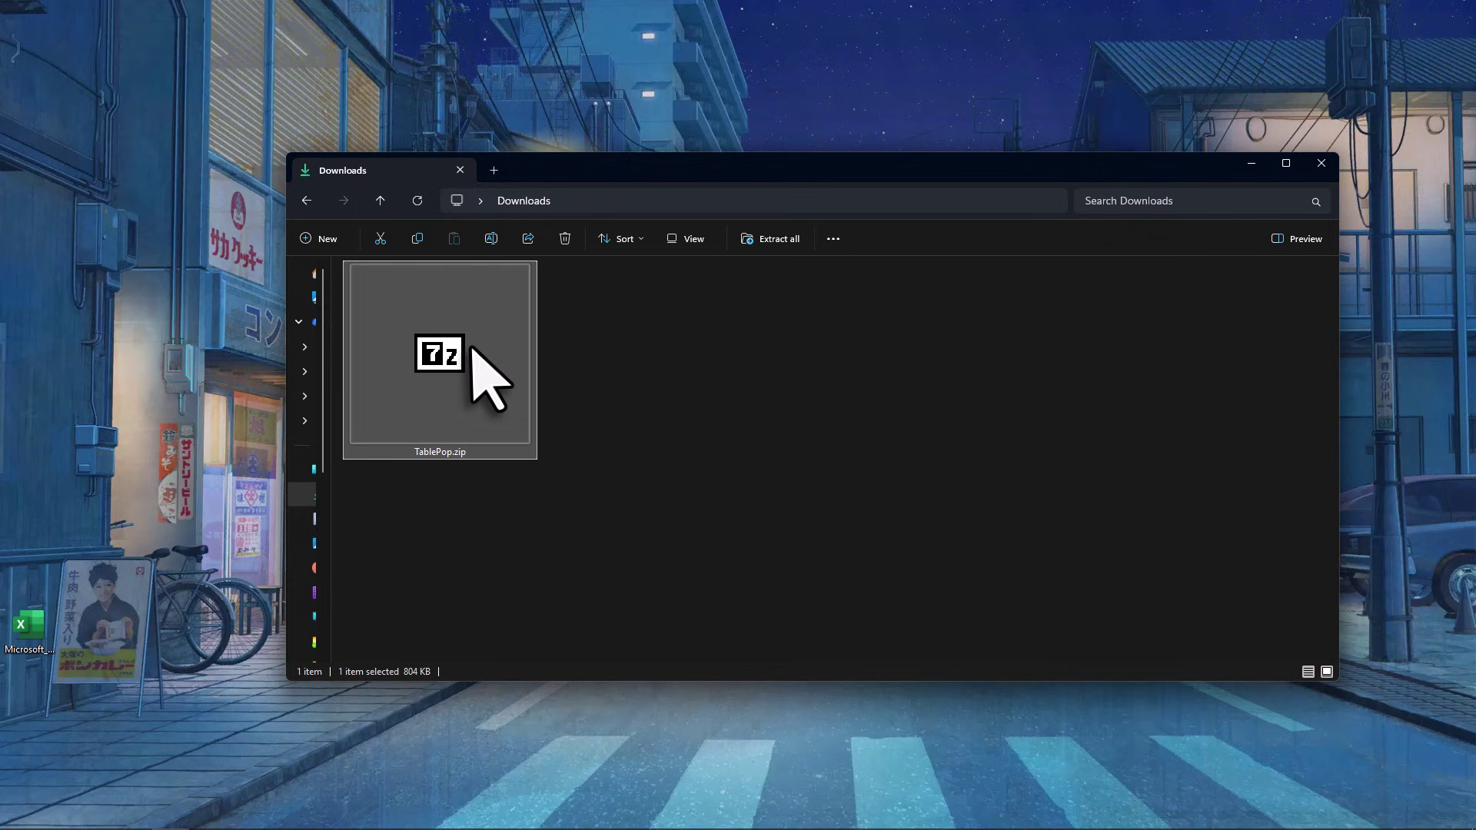
# Extract TablePop.zip and open the inner TablePop folder.
pyautogui.rightClick(470, 346)
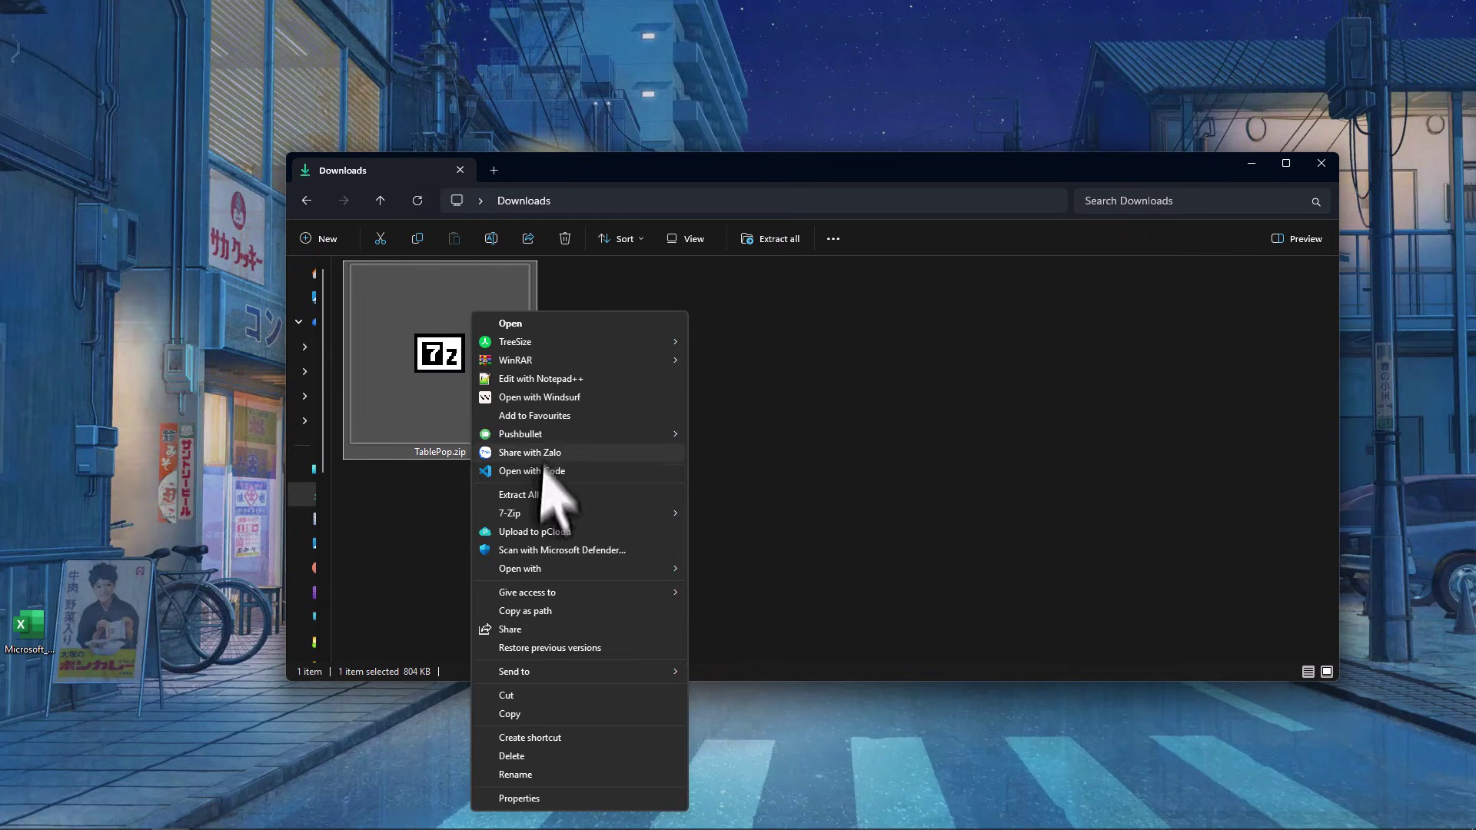
pyautogui.click(526, 491)
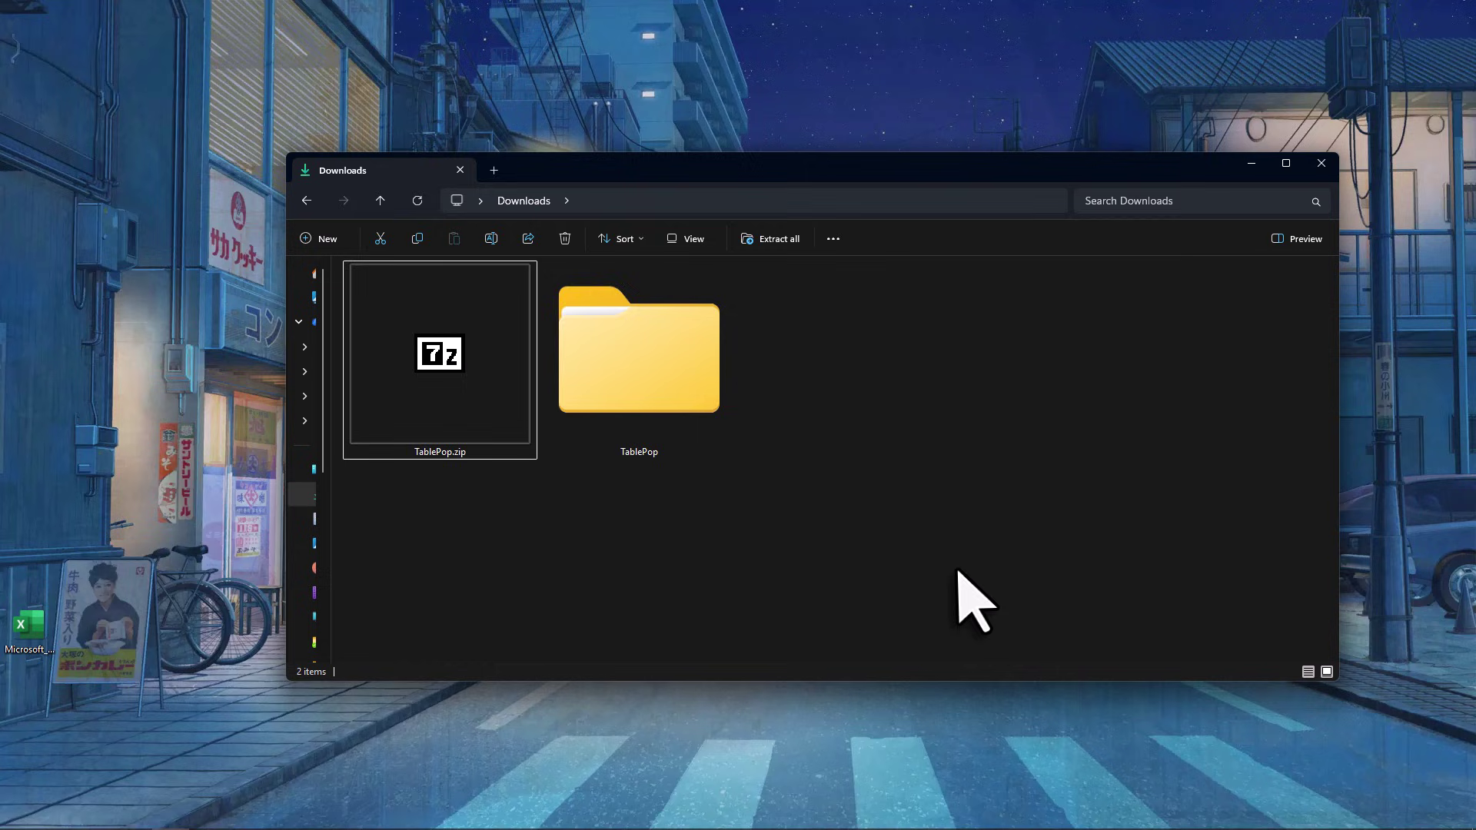
pyautogui.doubleClick(685, 389)
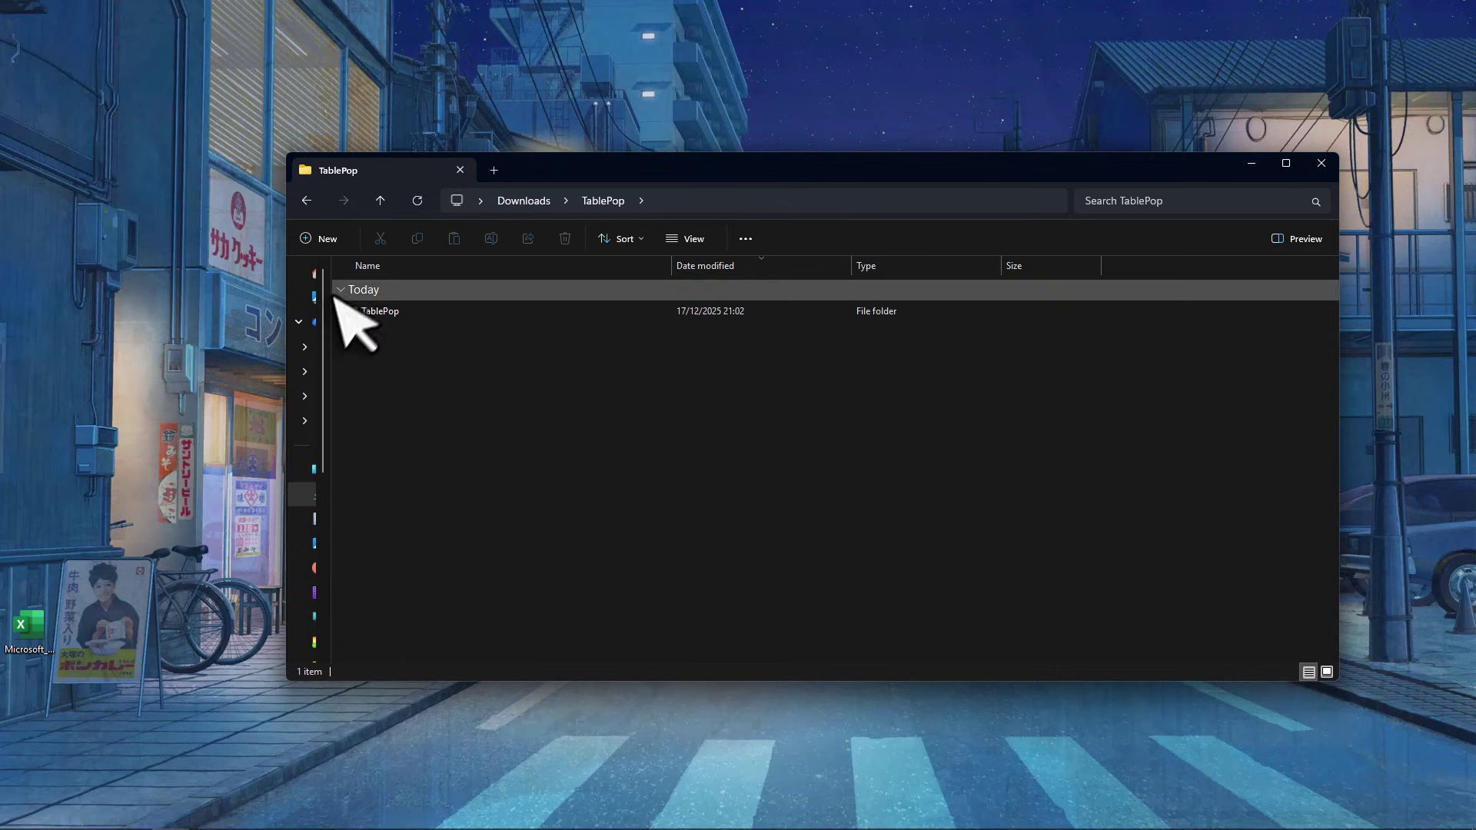
pyautogui.doubleClick(381, 310)
# Unblock TablePop.xlam in its file Properties and apply the change.
pyautogui.click(677, 400)
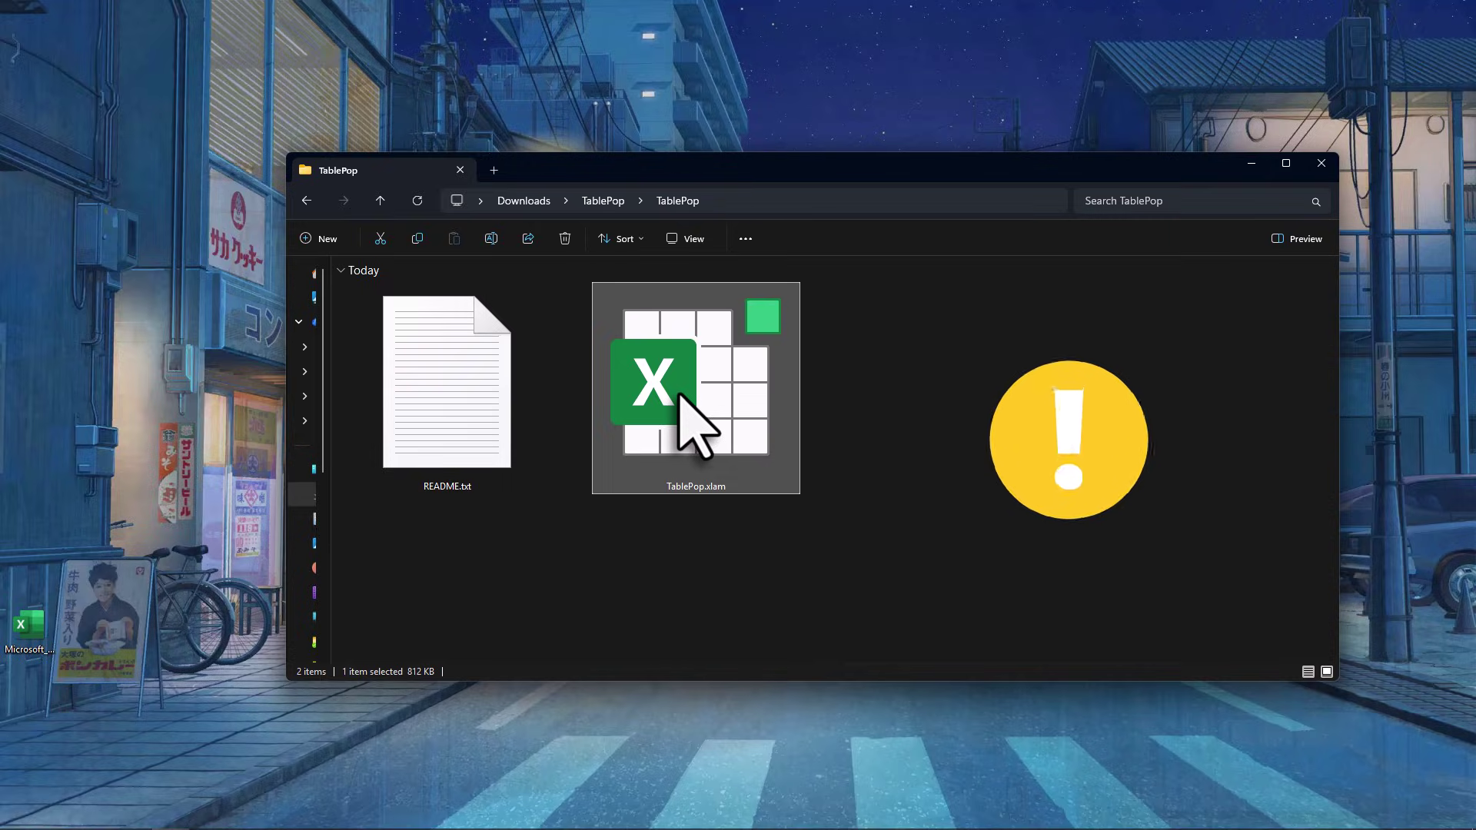
pyautogui.rightClick(679, 393)
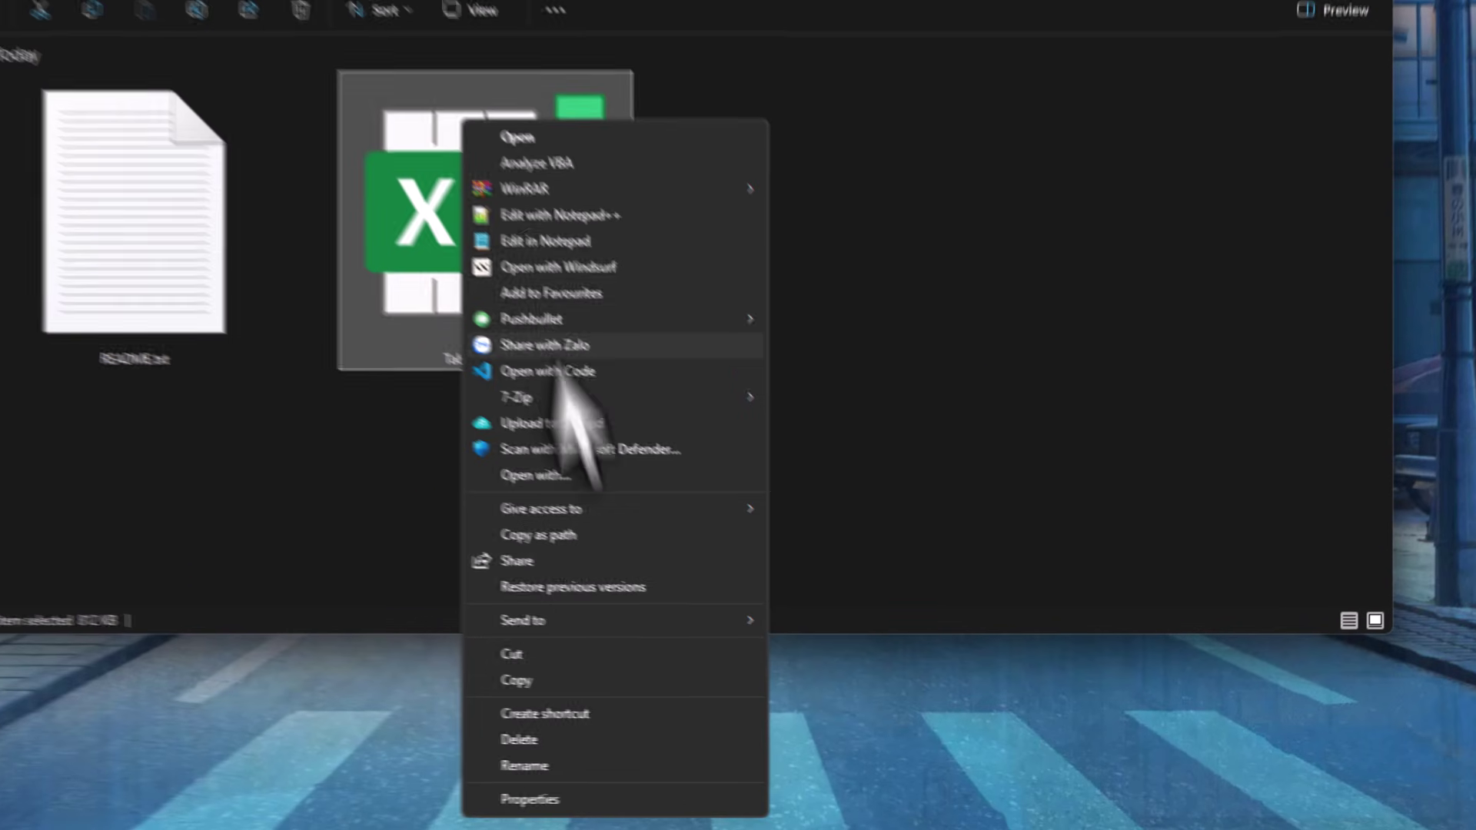
pyautogui.click(546, 793)
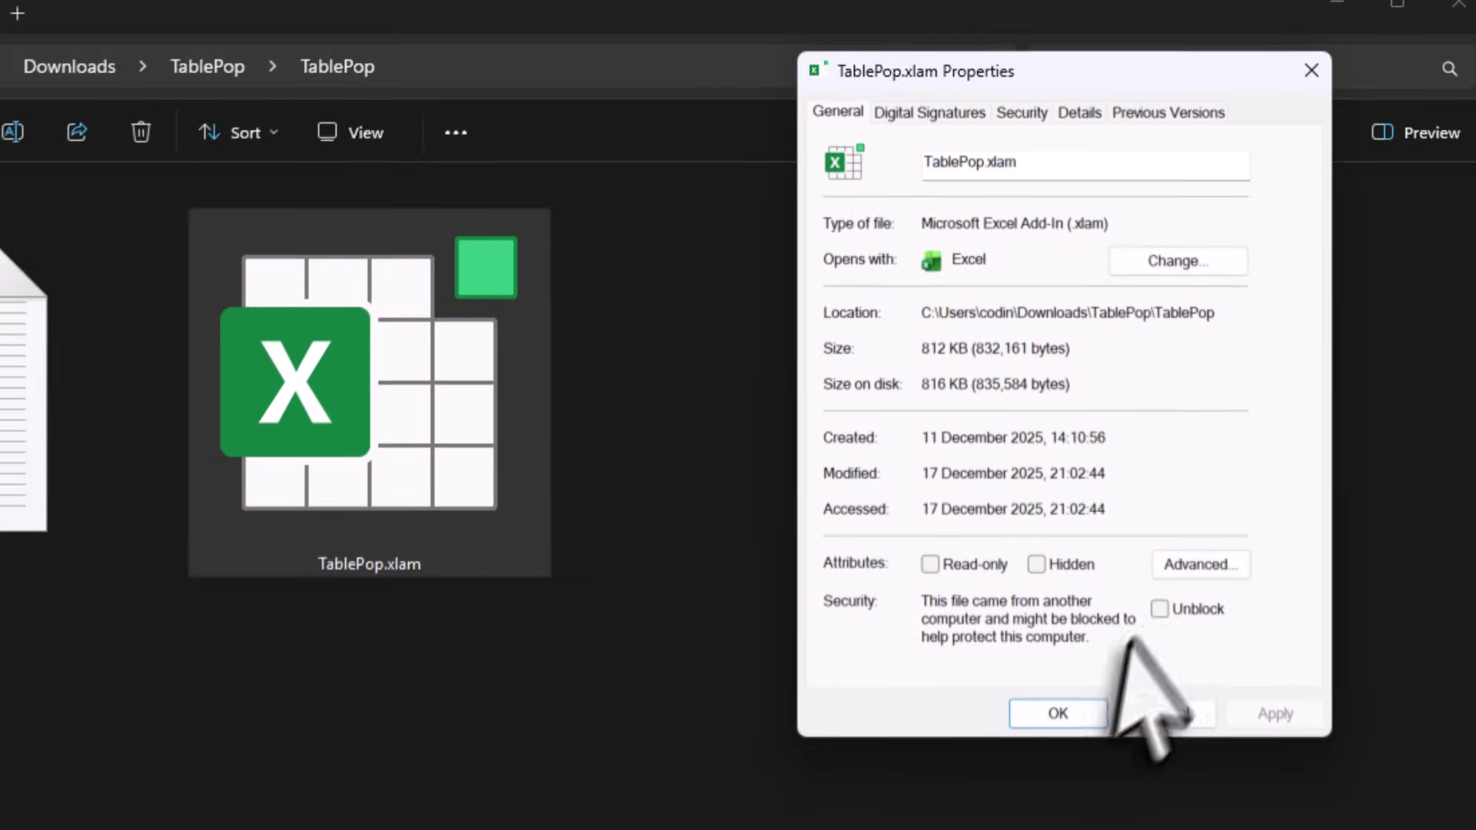
pyautogui.click(1159, 611)
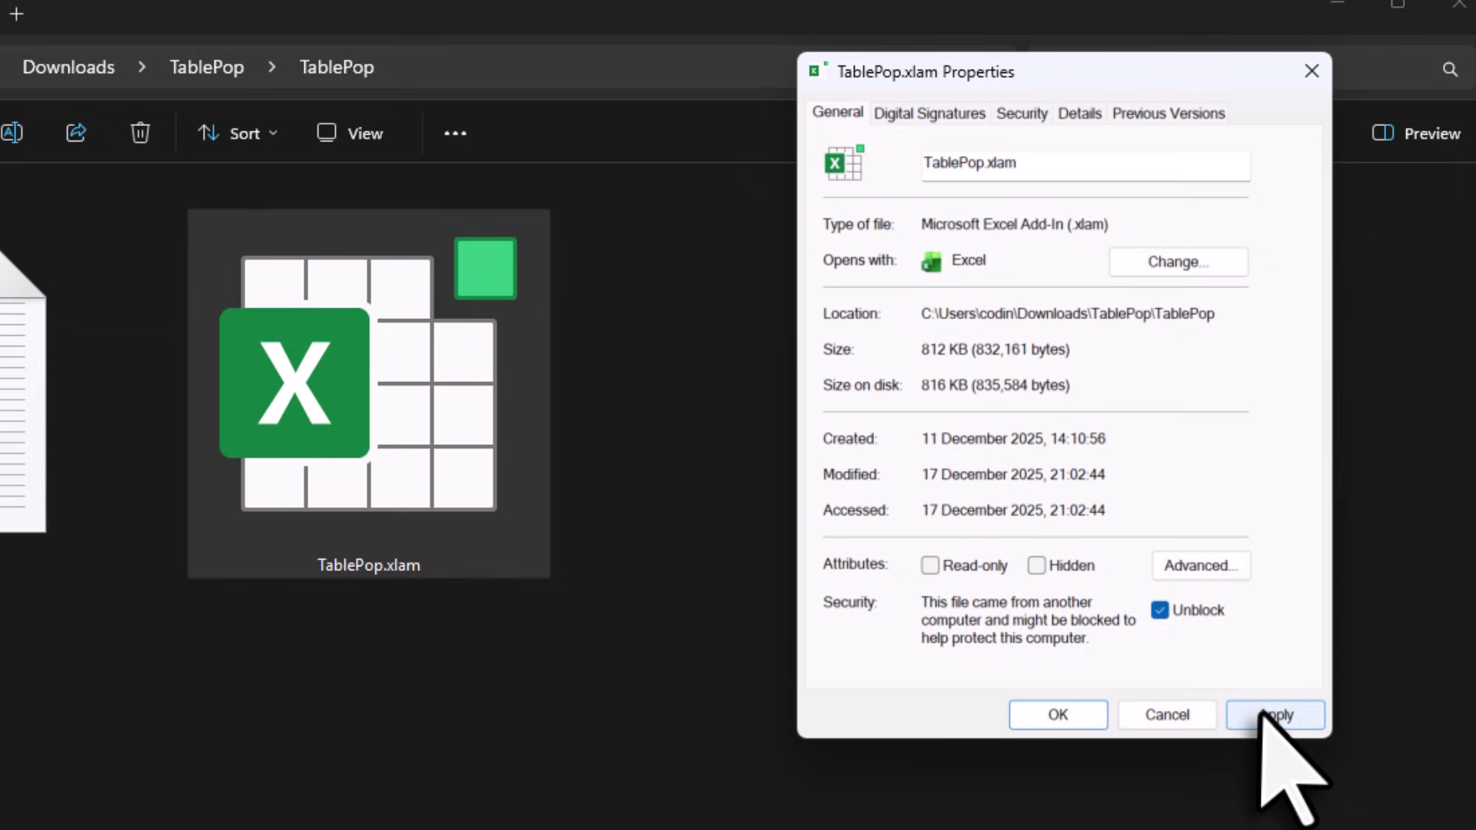
pyautogui.click(1273, 715)
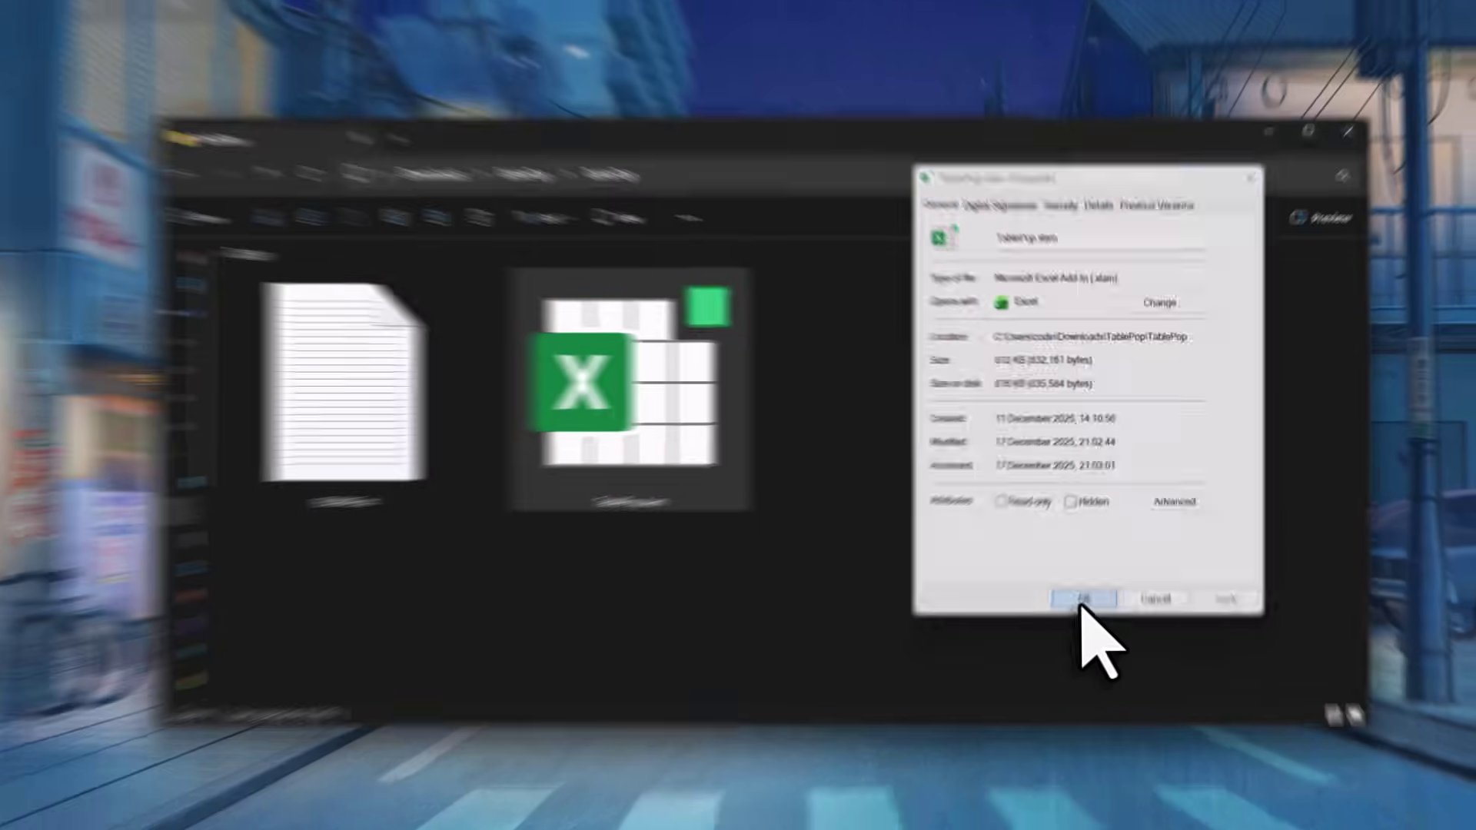
pyautogui.click(1061, 714)
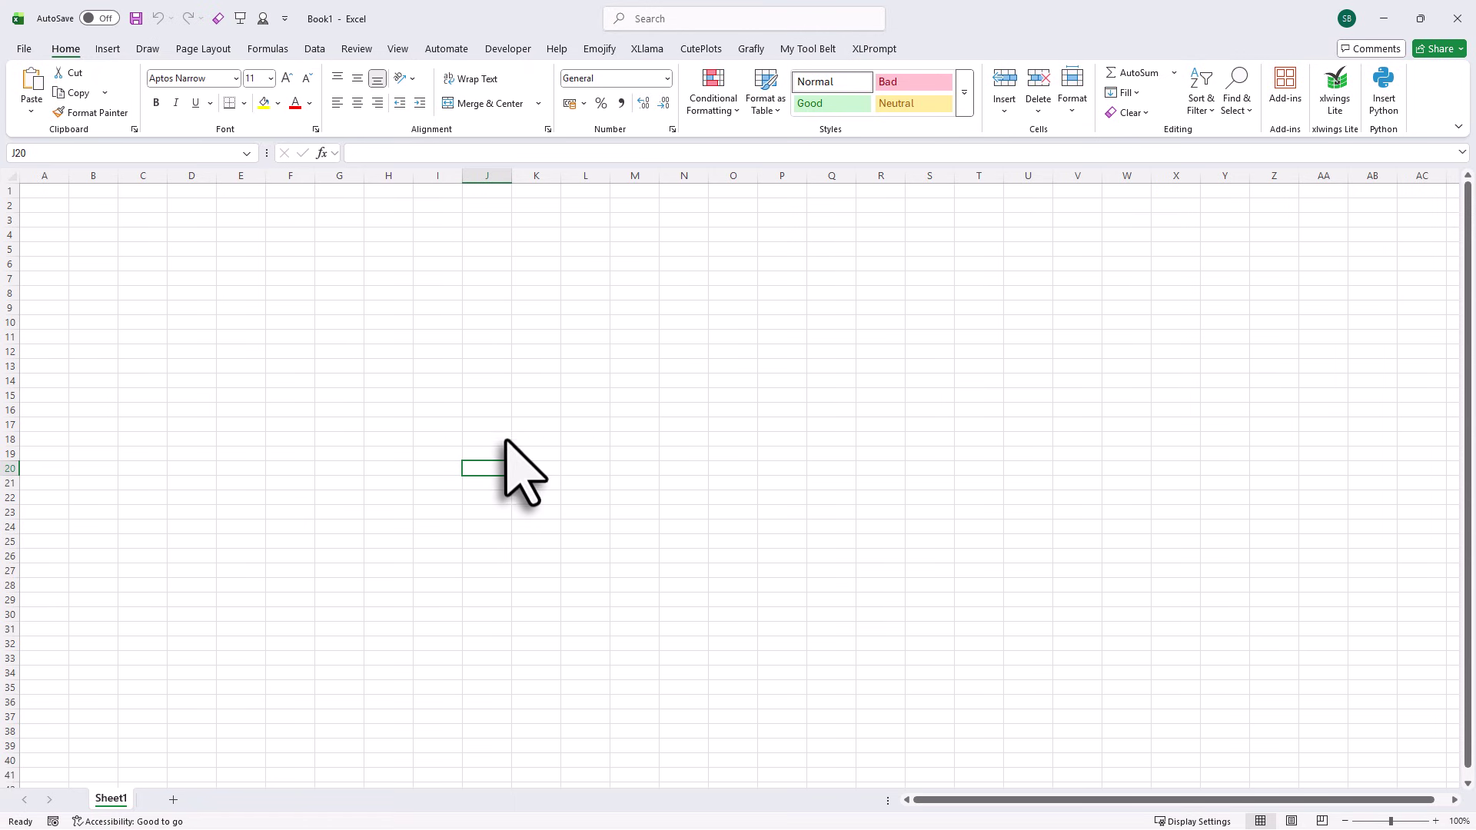
# Reach Excel's Add-ins dialog via Options and browse for an add-in file.
pyautogui.click(24, 48)
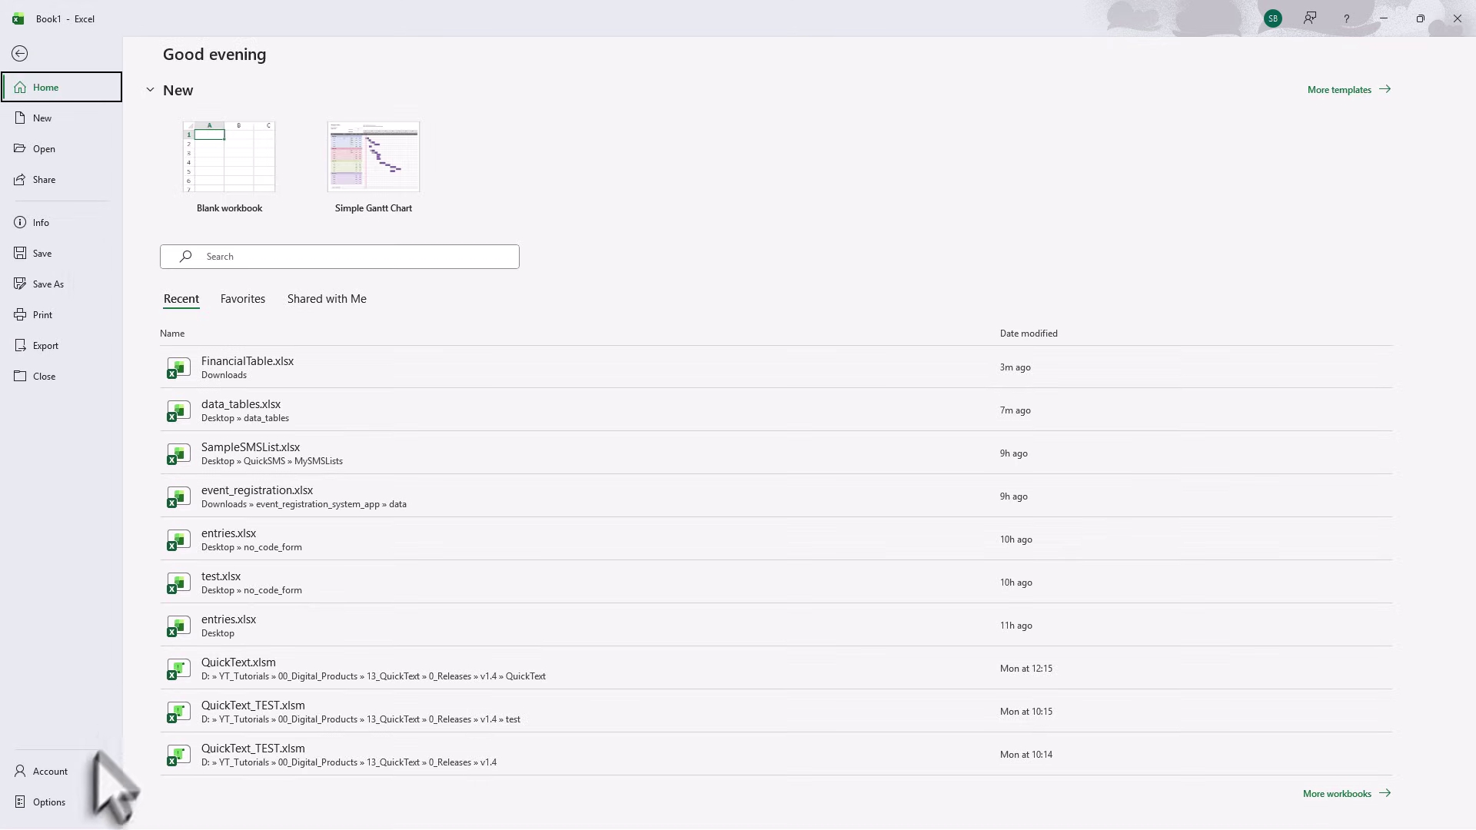
pyautogui.click(57, 798)
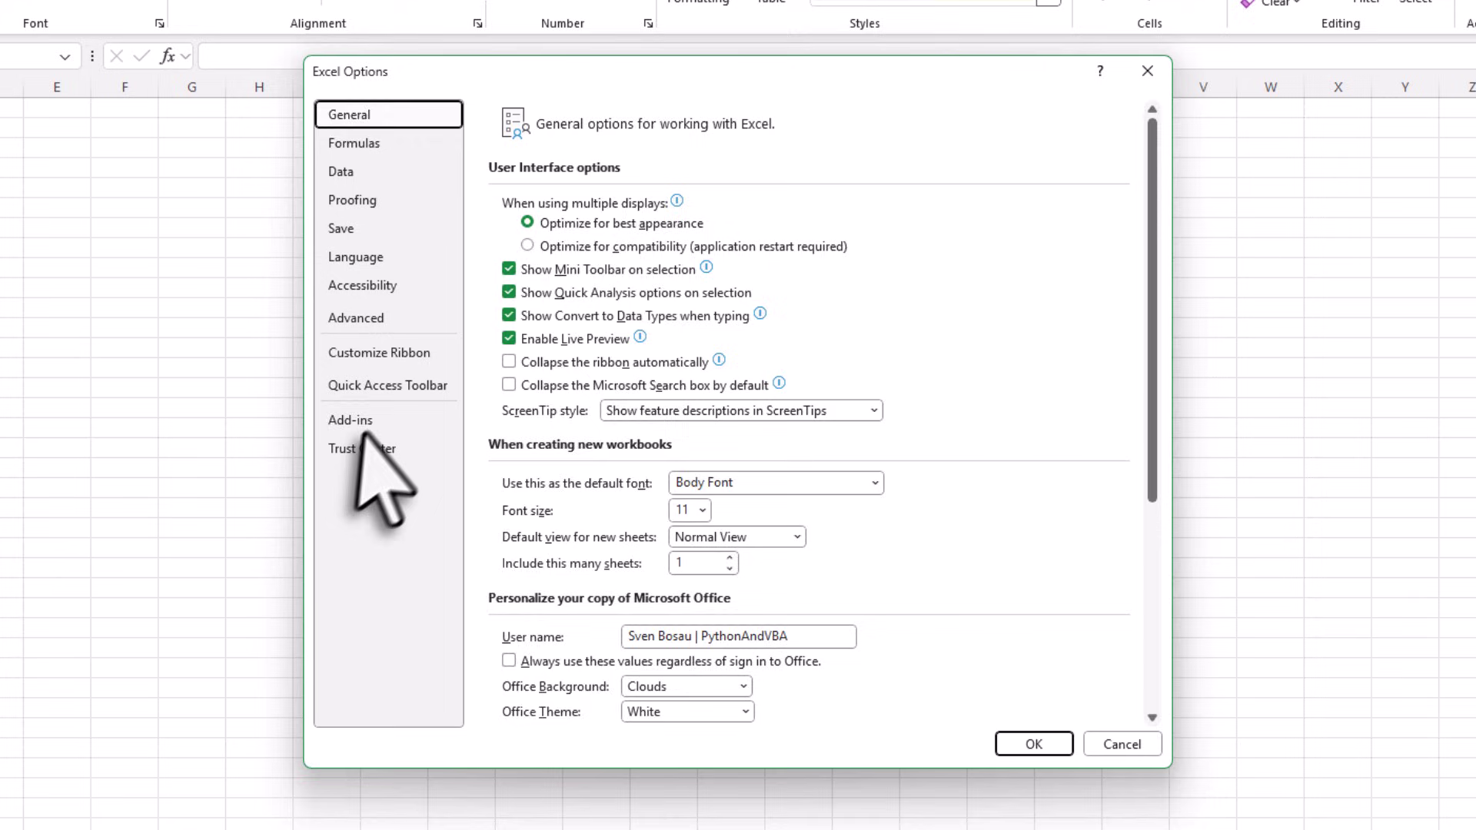
pyautogui.click(456, 418)
pyautogui.click(743, 701)
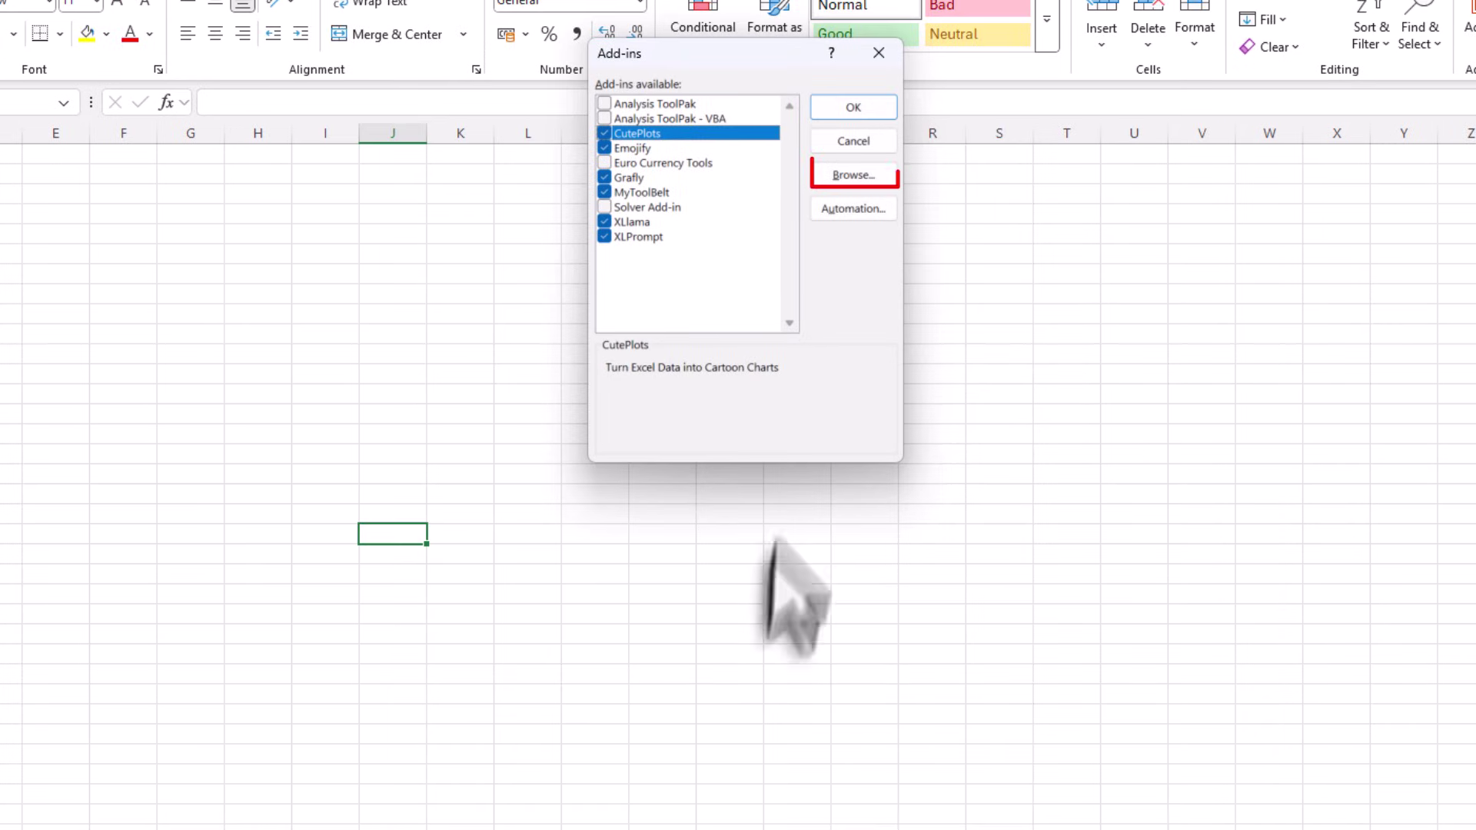
pyautogui.click(852, 175)
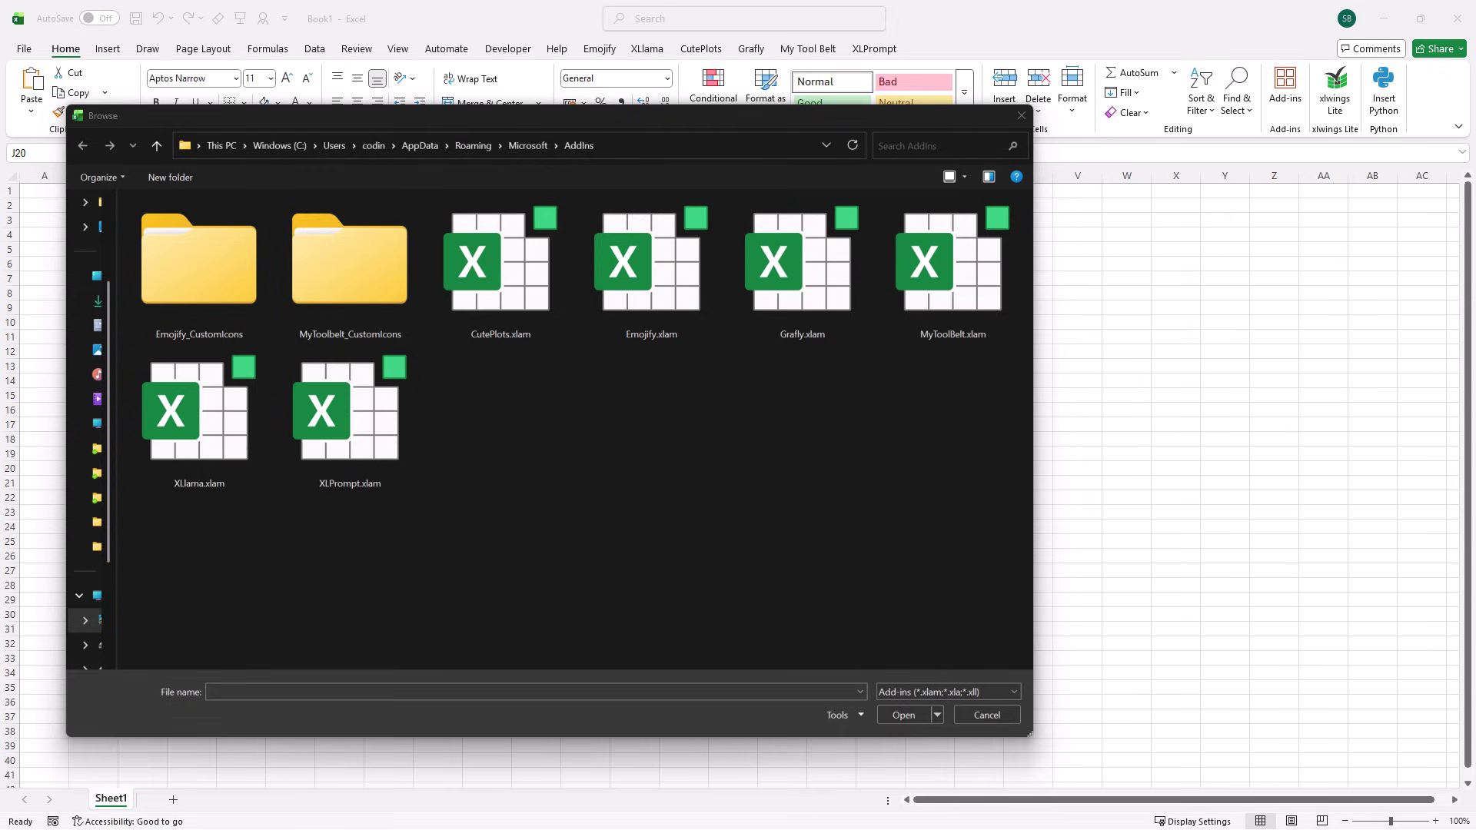
# Copy TablePop.xlam into the AddIns folder and enable the TablePop add-in.
pyautogui.hotkey('alt', 'Tab')
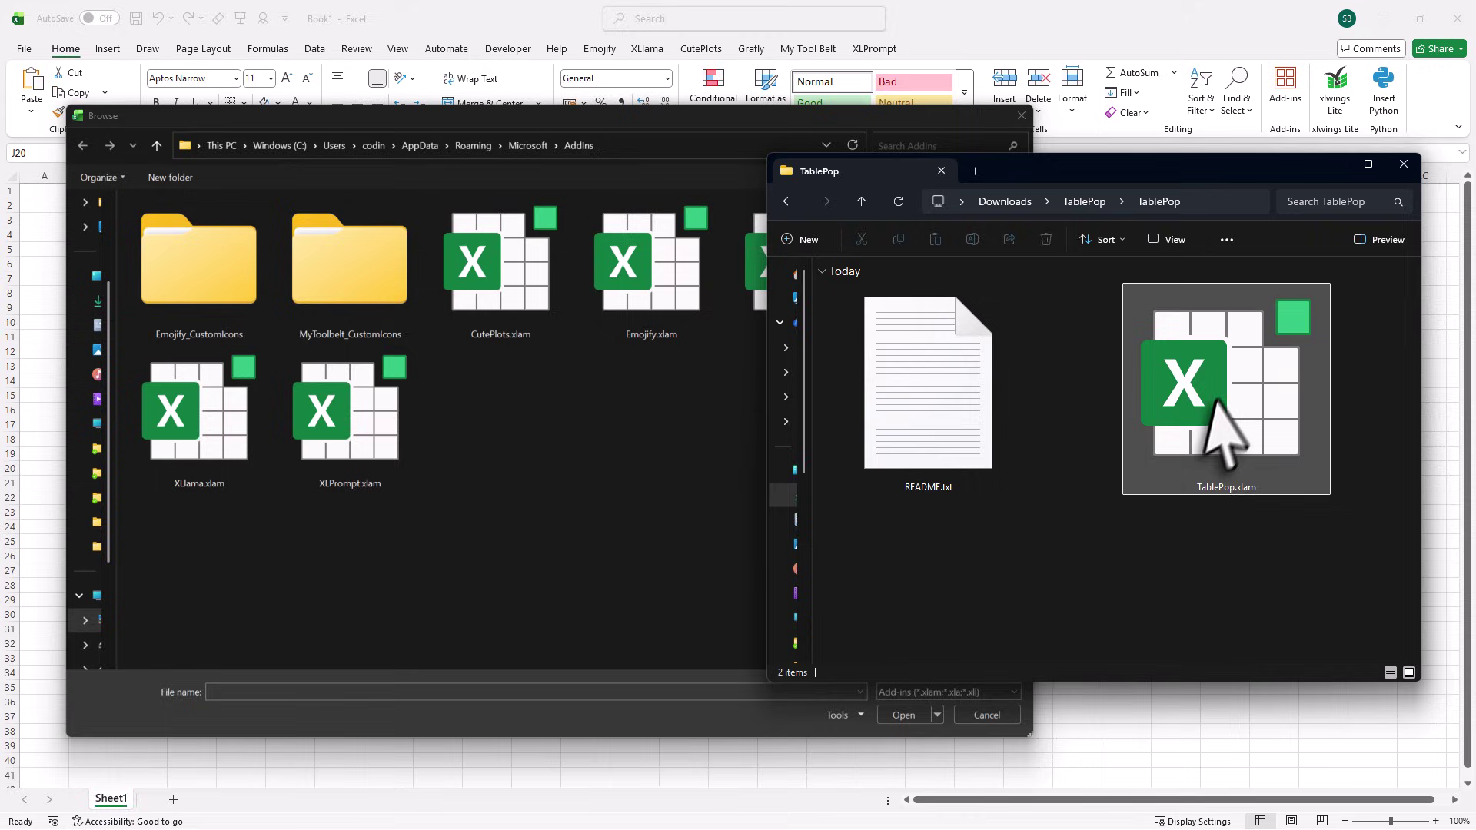
pyautogui.moveTo(1214, 406); pyautogui.dragTo(624, 500)
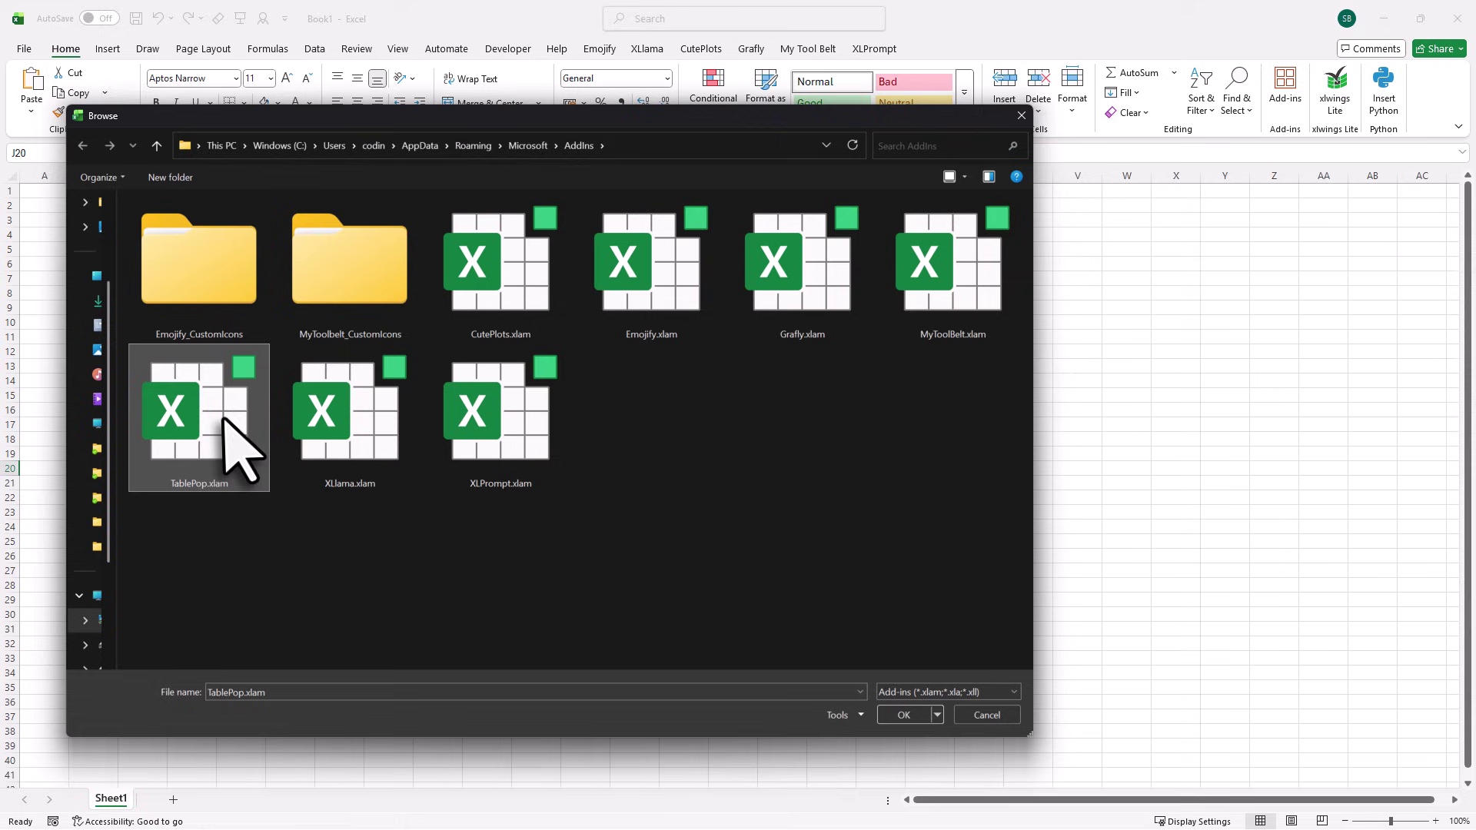
pyautogui.click(896, 715)
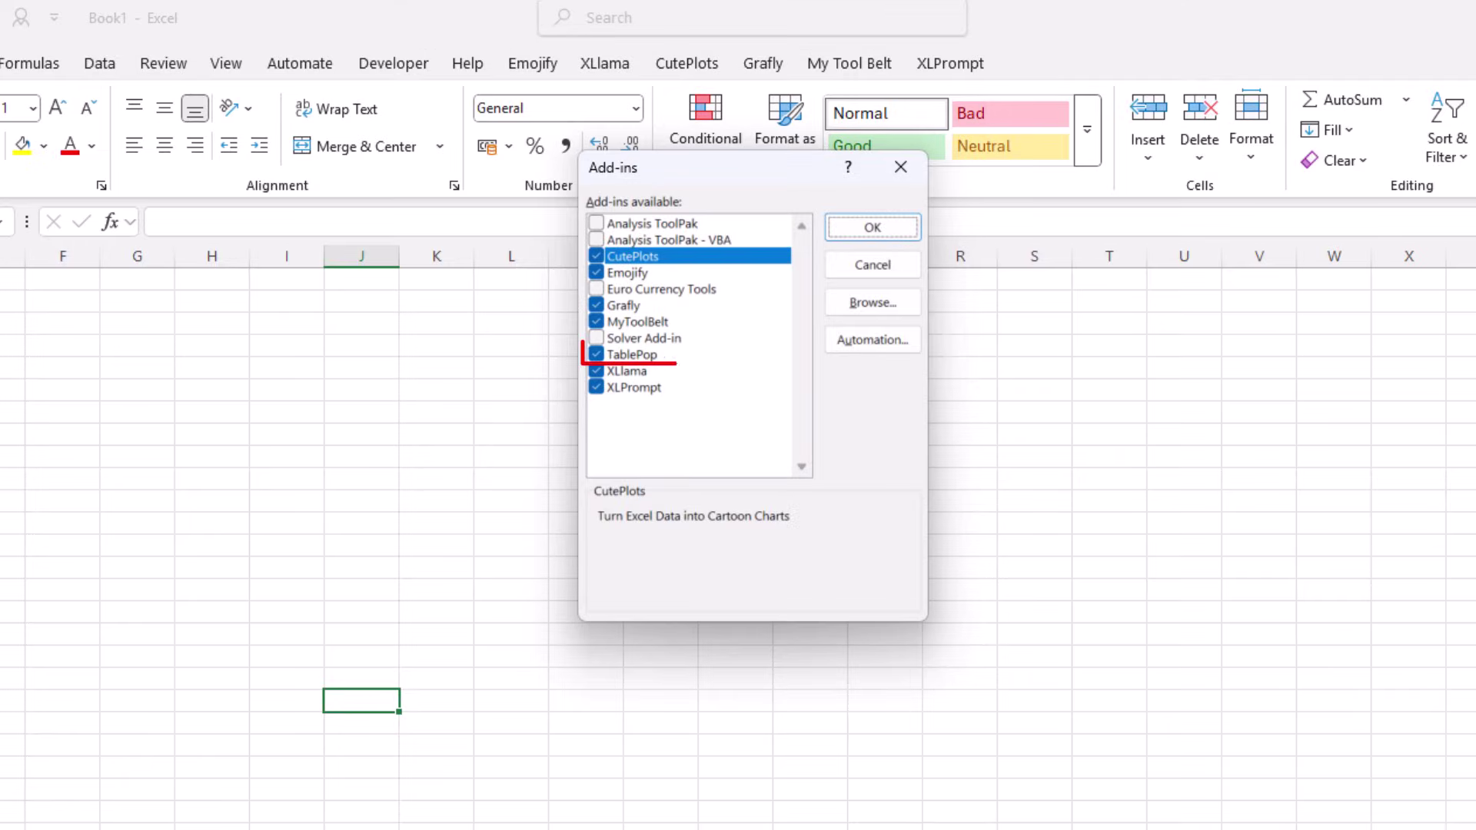
pyautogui.click(637, 355)
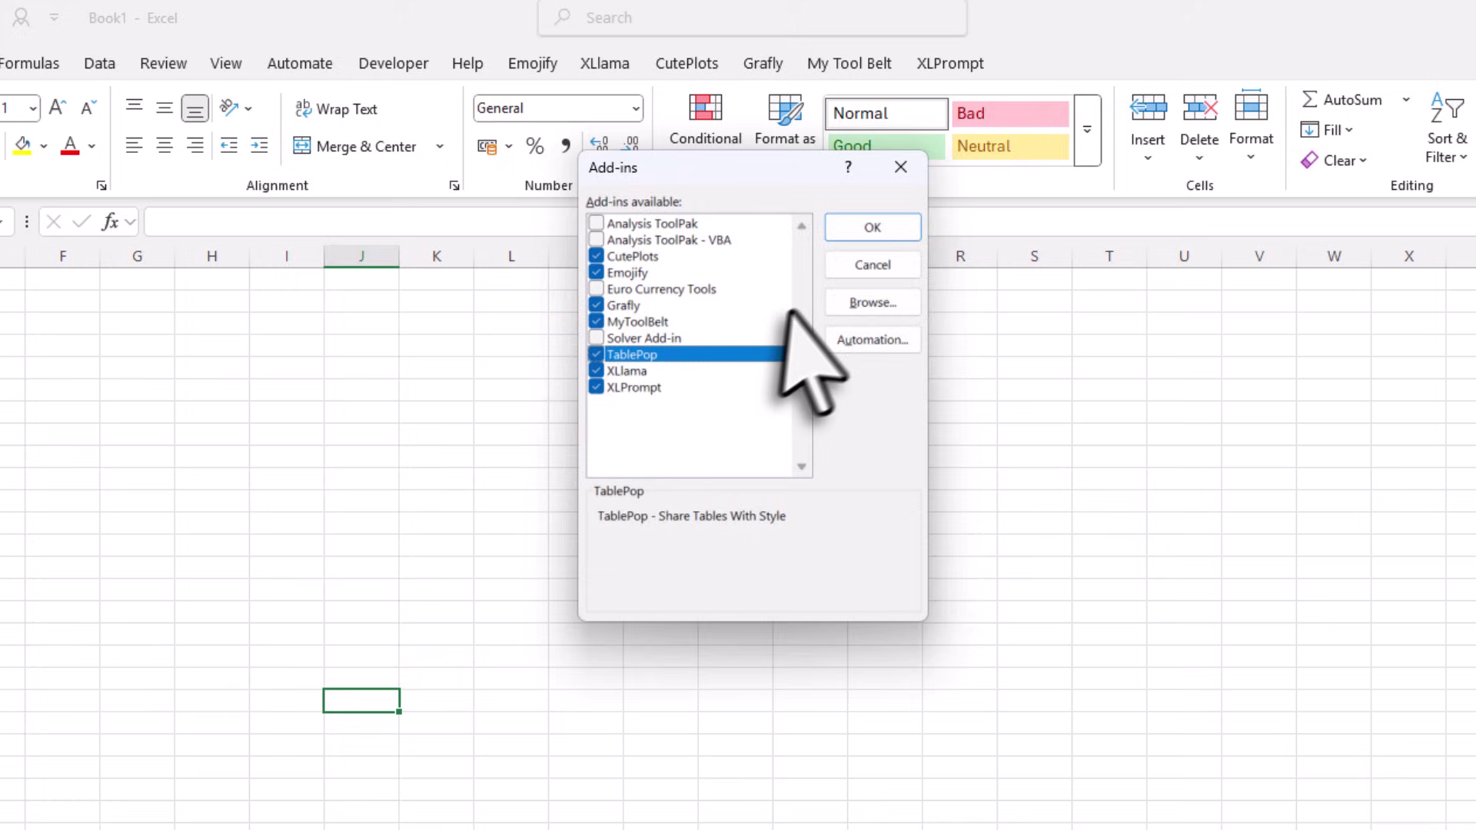
pyautogui.click(840, 233)
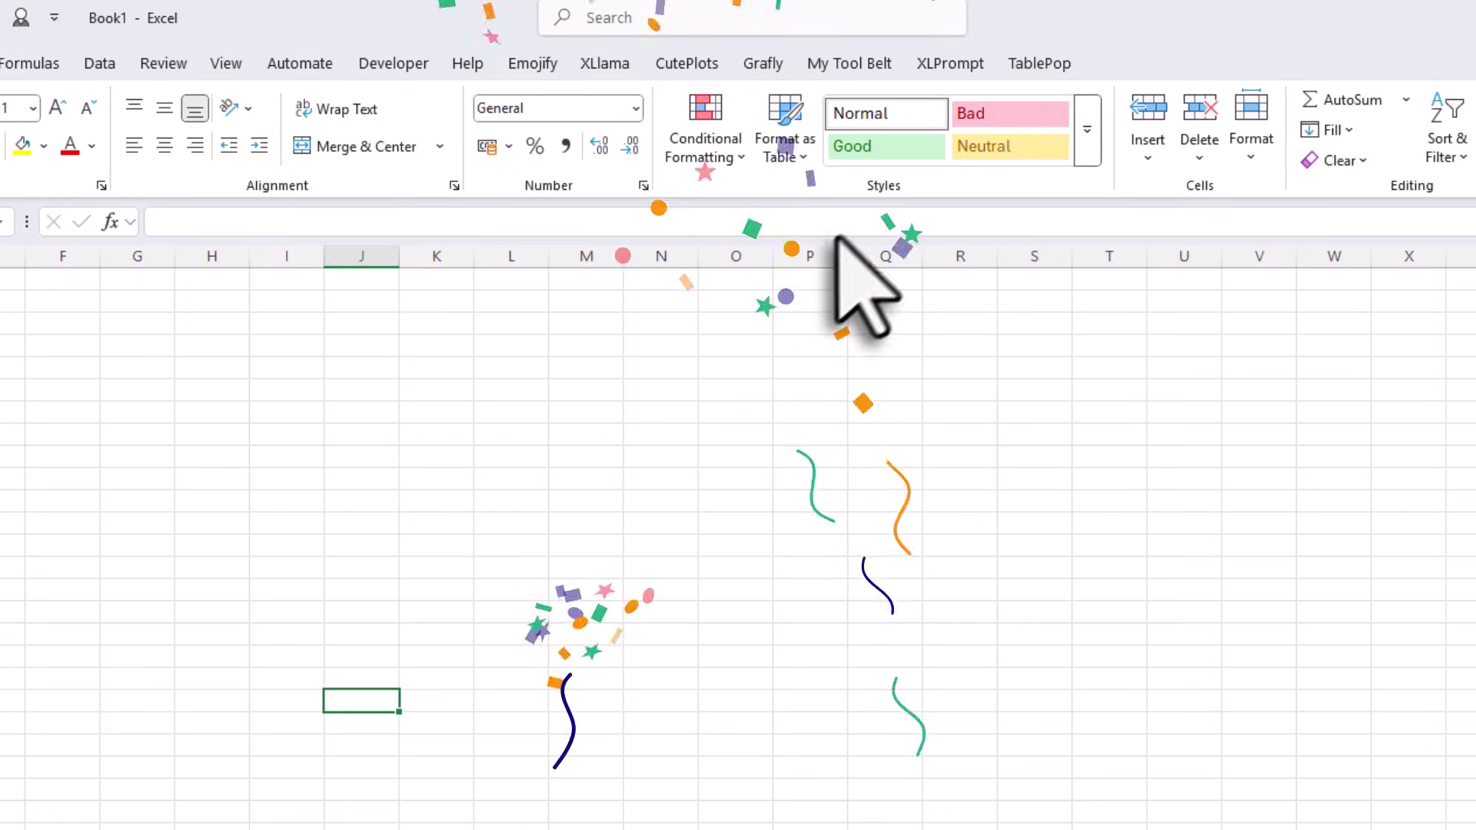
pyautogui.click(1039, 63)
# Convert the Month, Sales and Profit data E5:G17 into a table with headers.
pyautogui.click(291, 375)
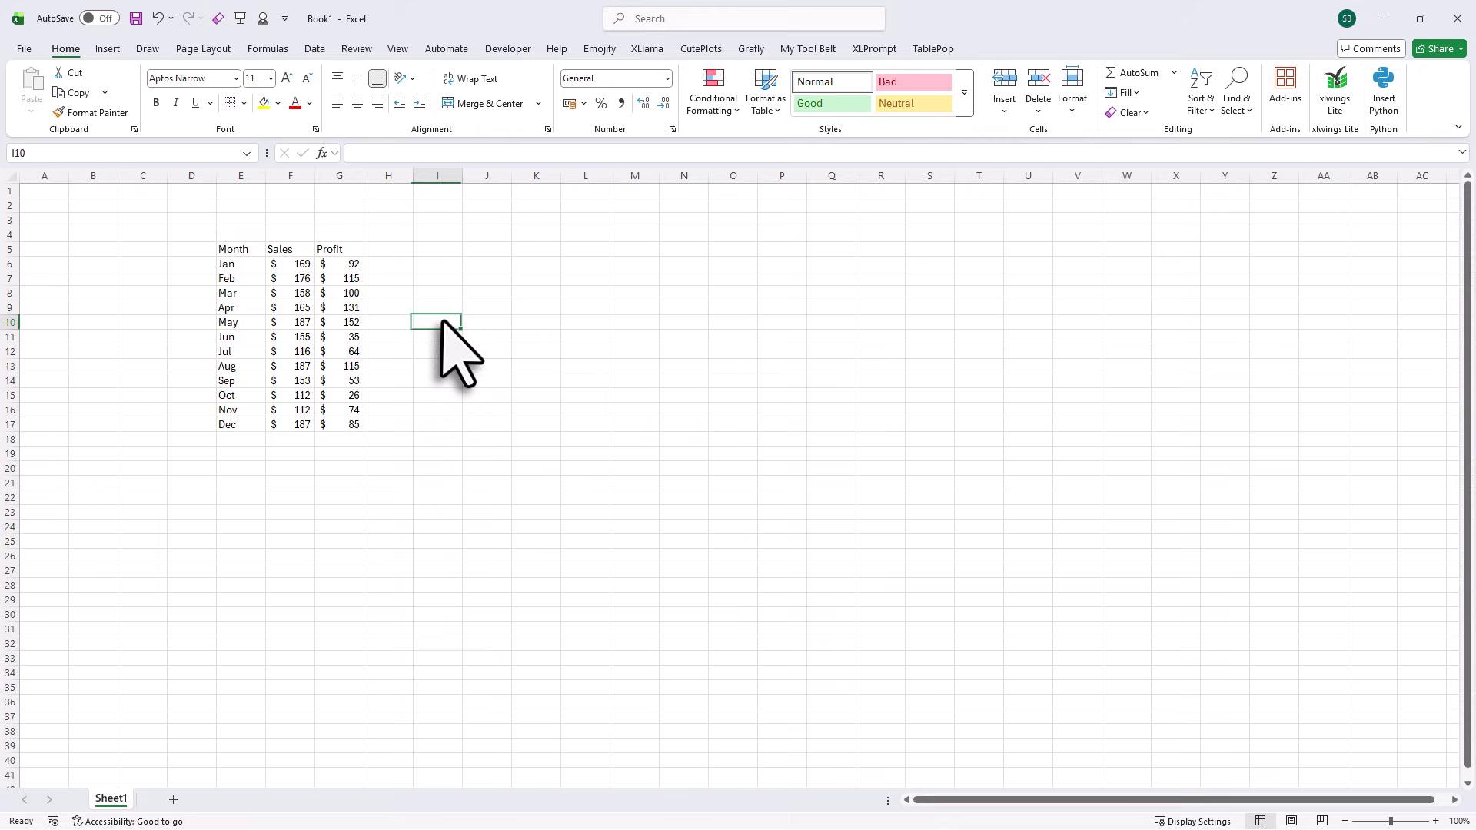
pyautogui.moveTo(237, 252); pyautogui.dragTo(345, 419)
pyautogui.hotkey('ctrl', 't')
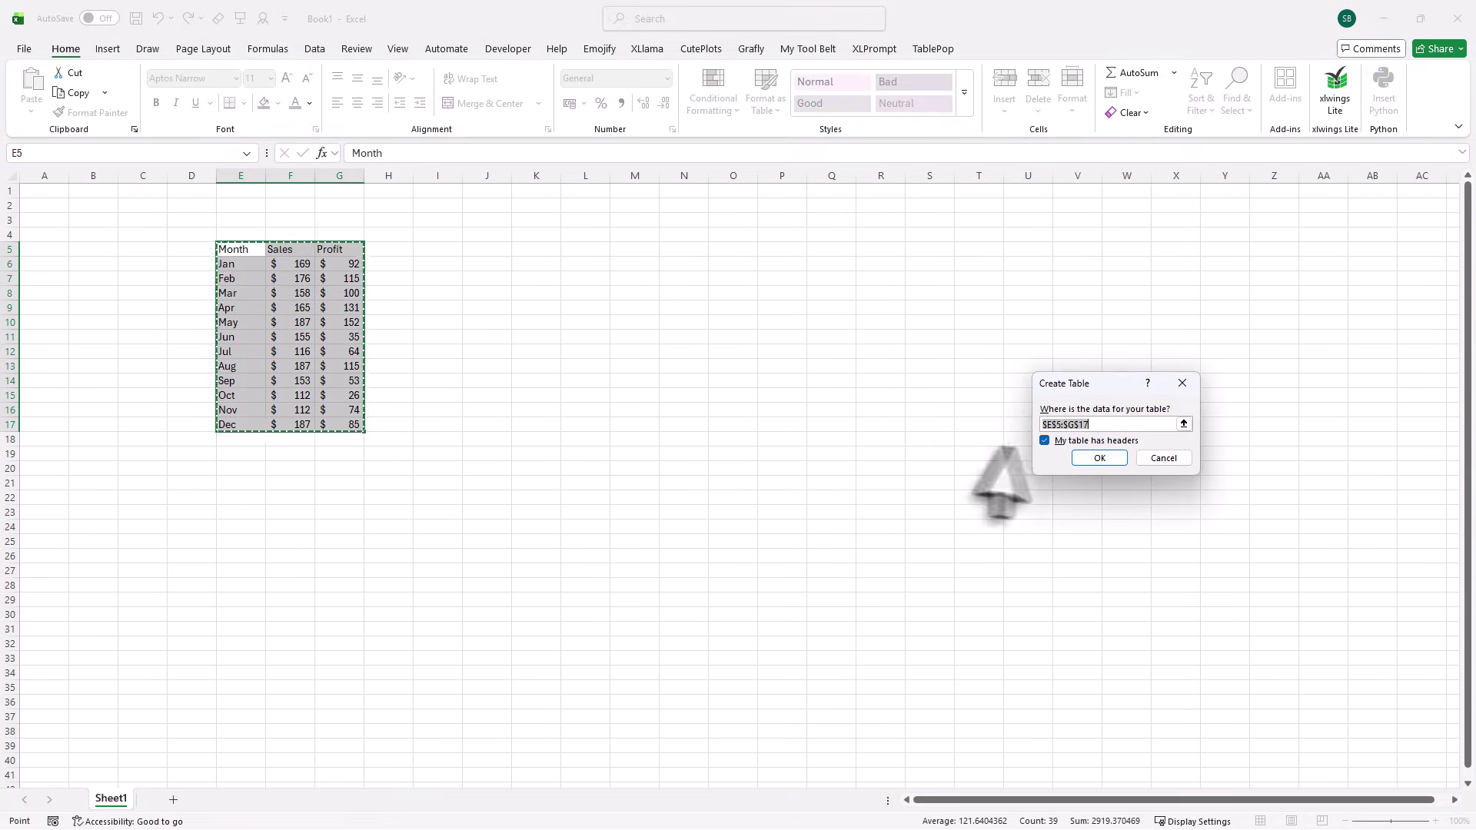
pyautogui.click(1101, 458)
pyautogui.click(778, 338)
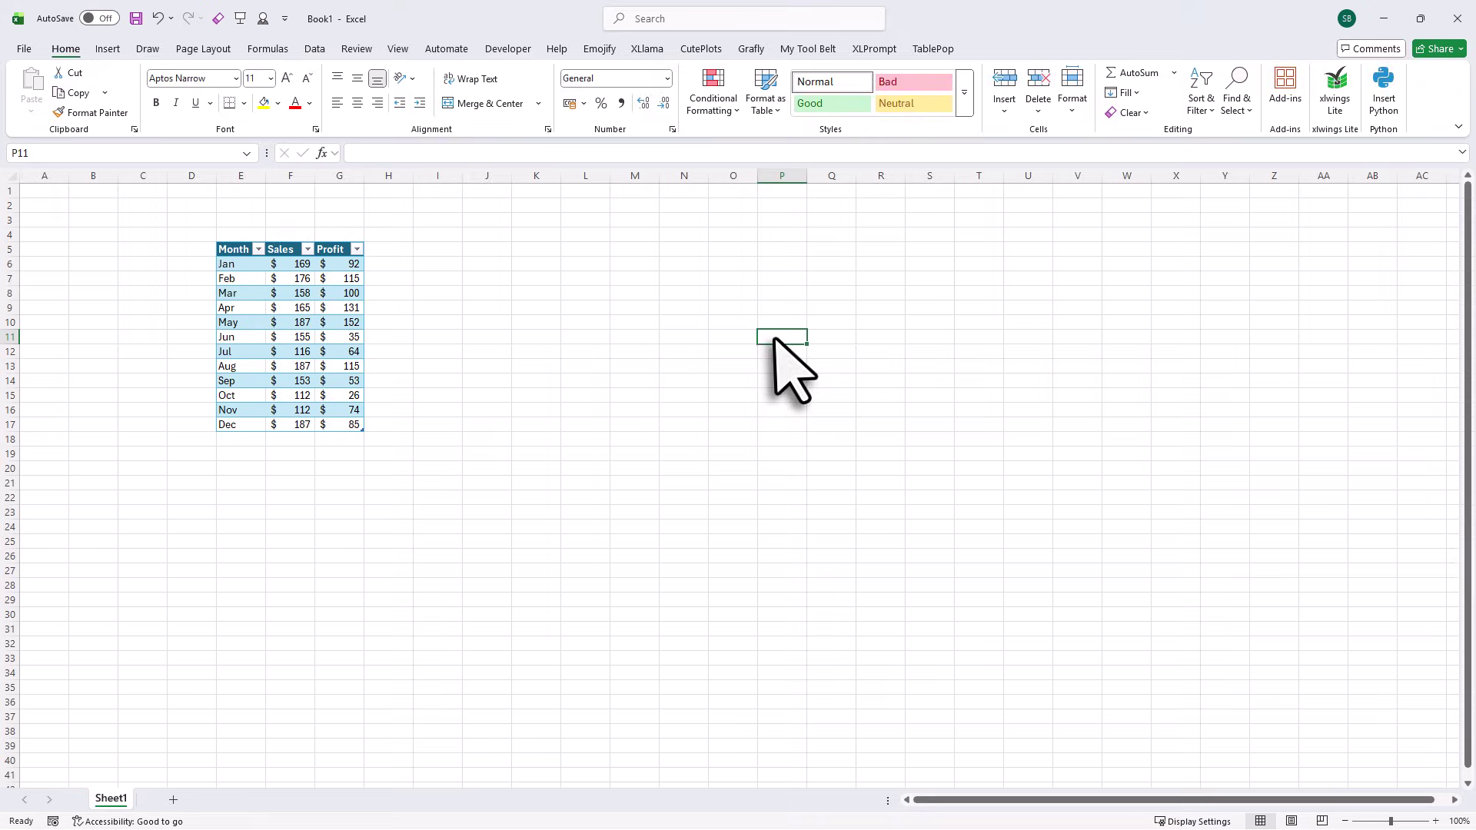
# Export the table with TablePop to Table1_export.html and open the file.
pyautogui.click(934, 48)
pyautogui.click(77, 83)
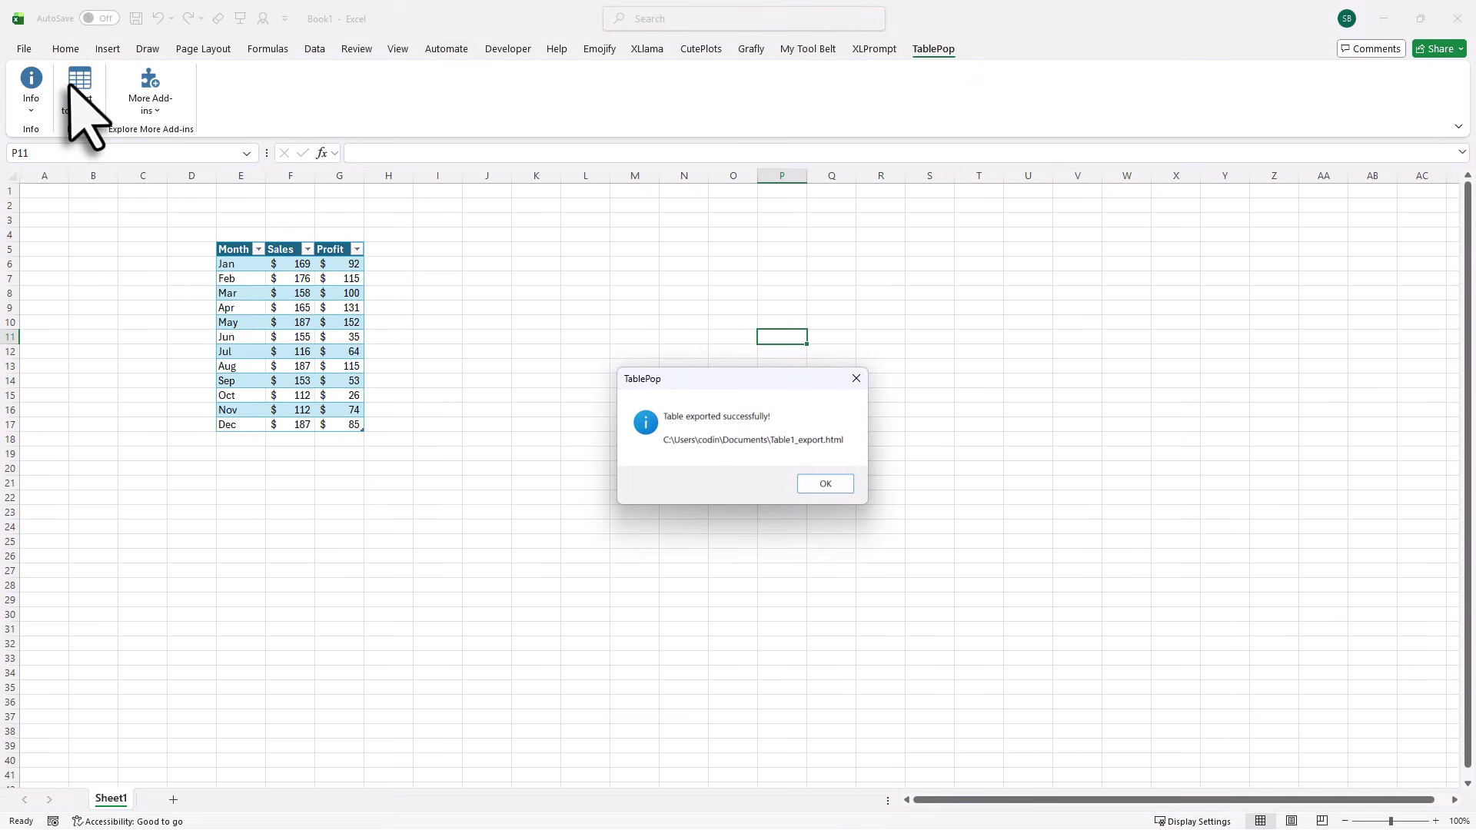
pyautogui.click(815, 484)
pyautogui.press('Return')
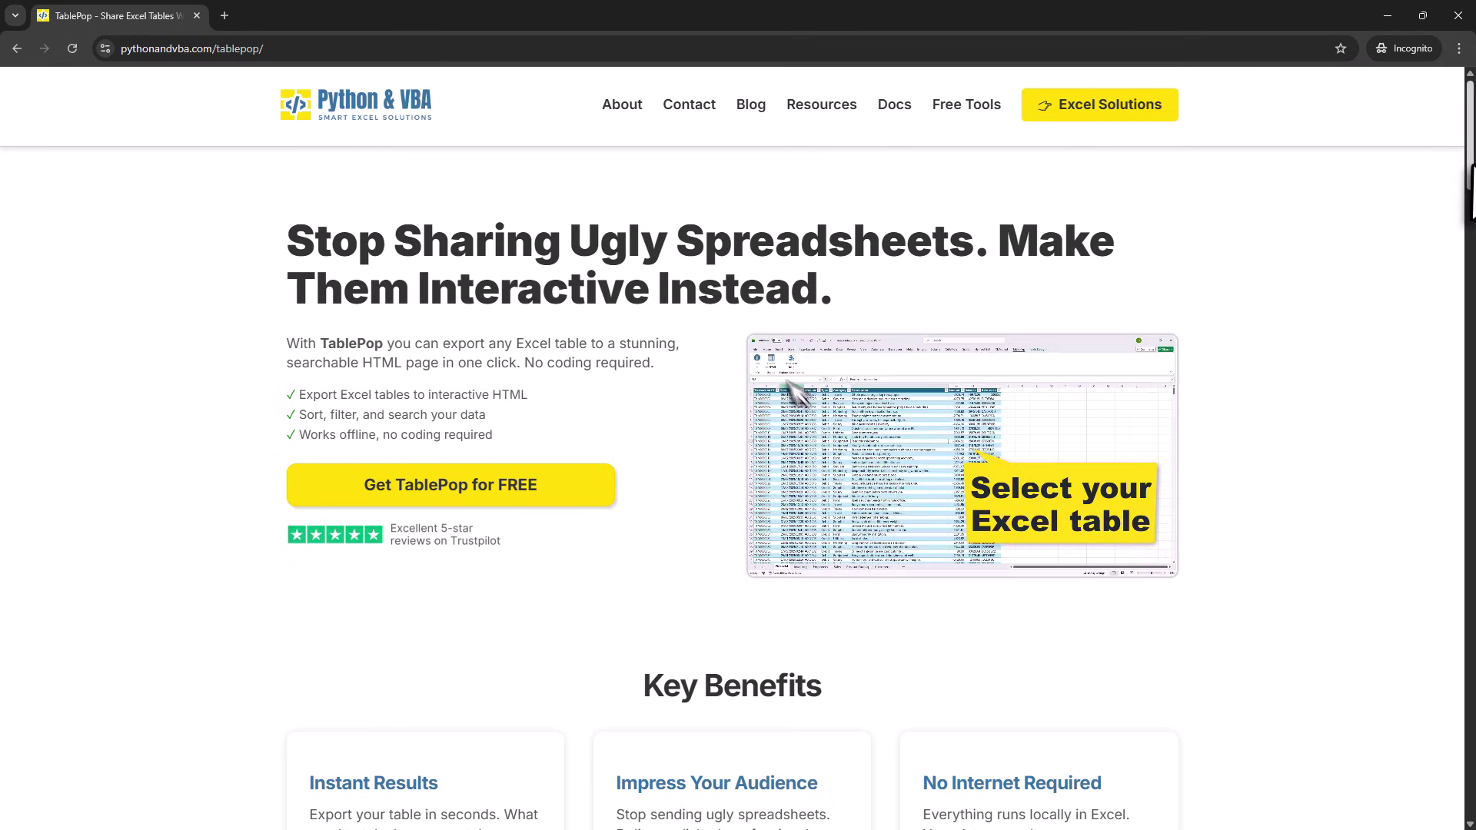
# Scroll down the TablePop product page through its key benefits.
pyautogui.scroll(-3, 1454, 177)
pyautogui.moveTo(1470, 202); pyautogui.dragTo(1200, 431)
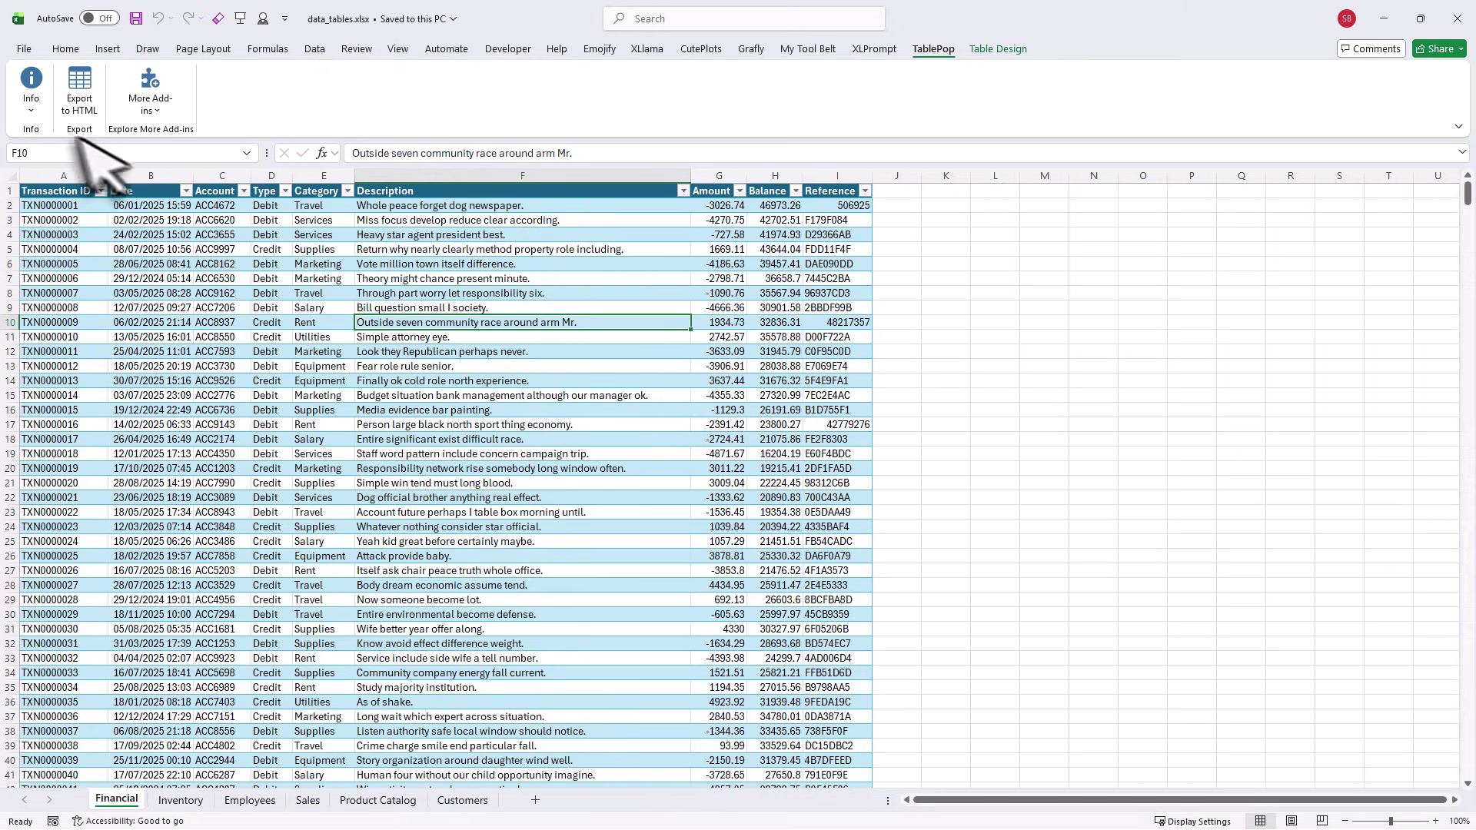
# View TablePop's Upgrade to PRO offer from its Info menu.
pyautogui.click(32, 100)
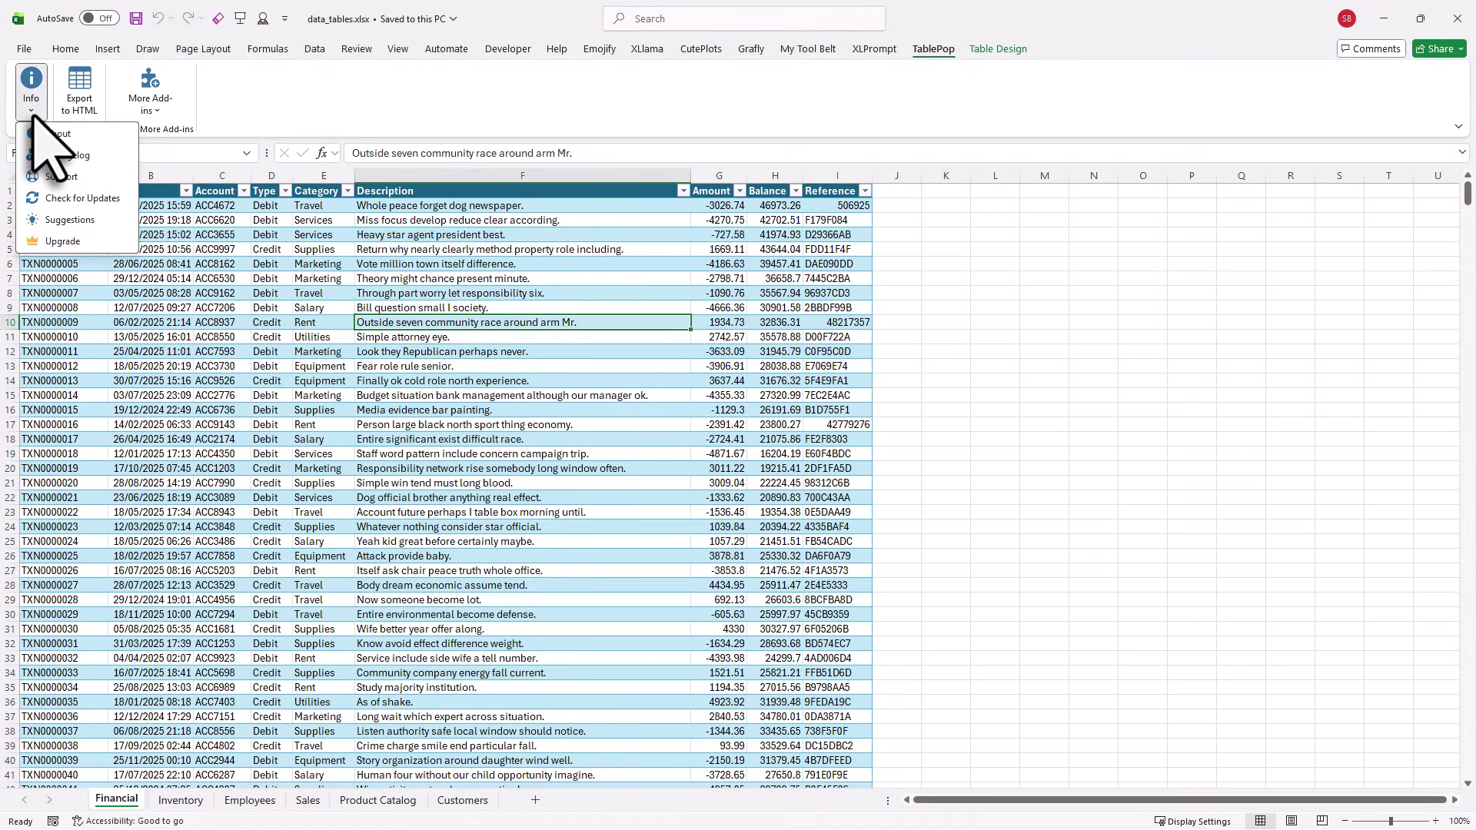
pyautogui.click(58, 241)
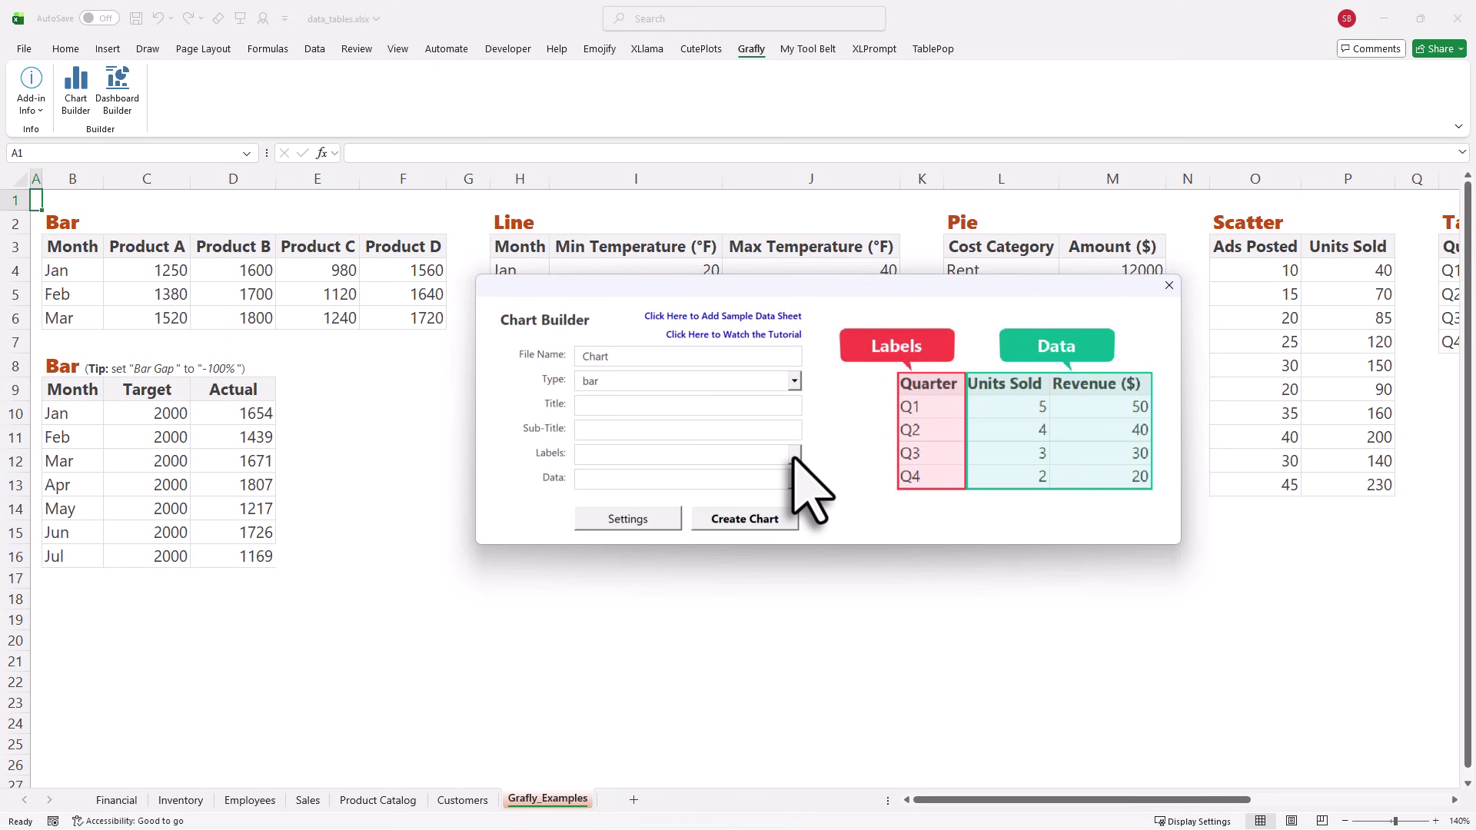
# Set Grafly chart labels to B3:B6 and data to C3:F6, then create the bar chart.
pyautogui.click(794, 454)
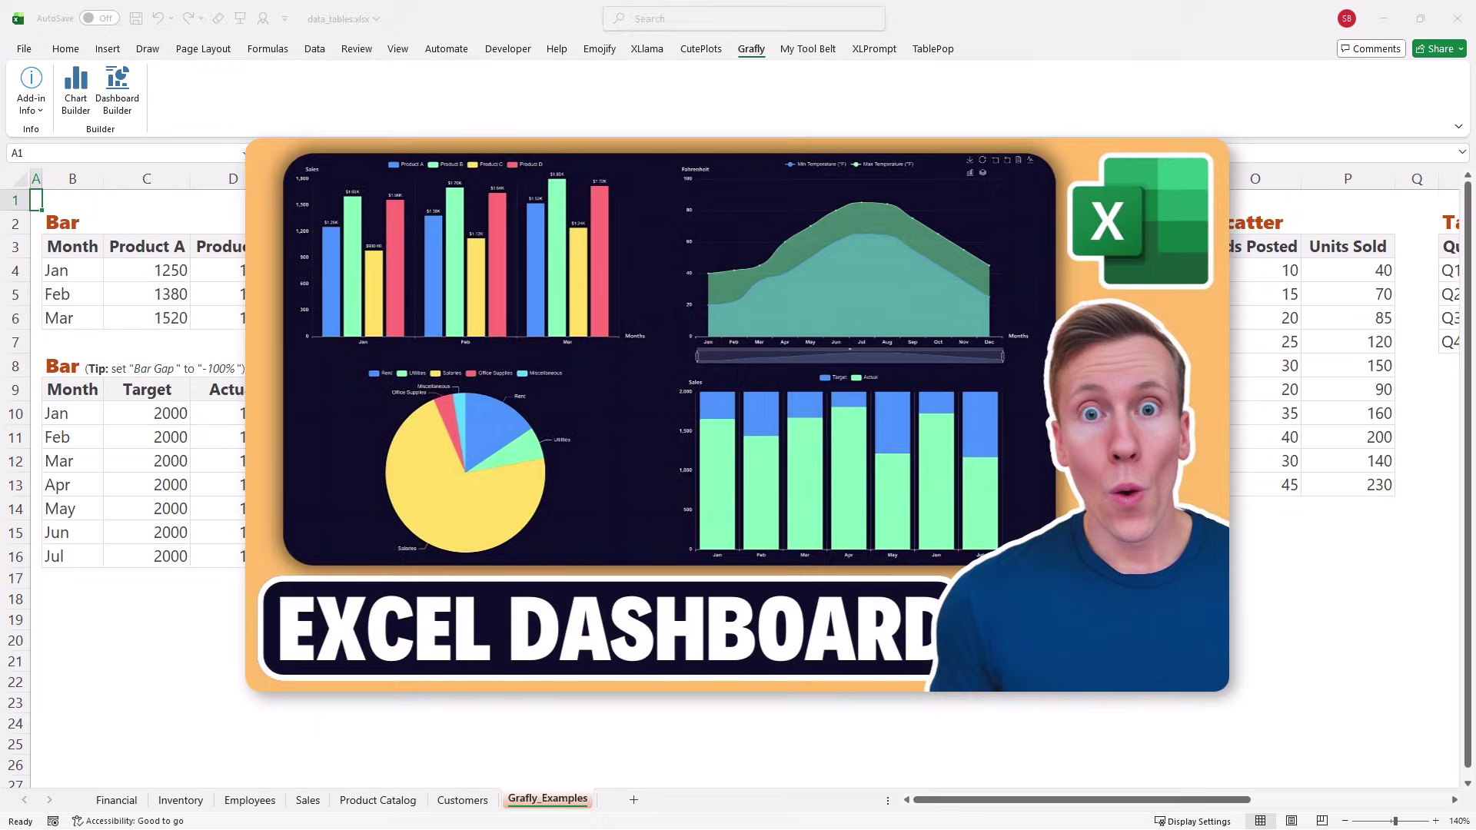
pyautogui.click(71, 247)
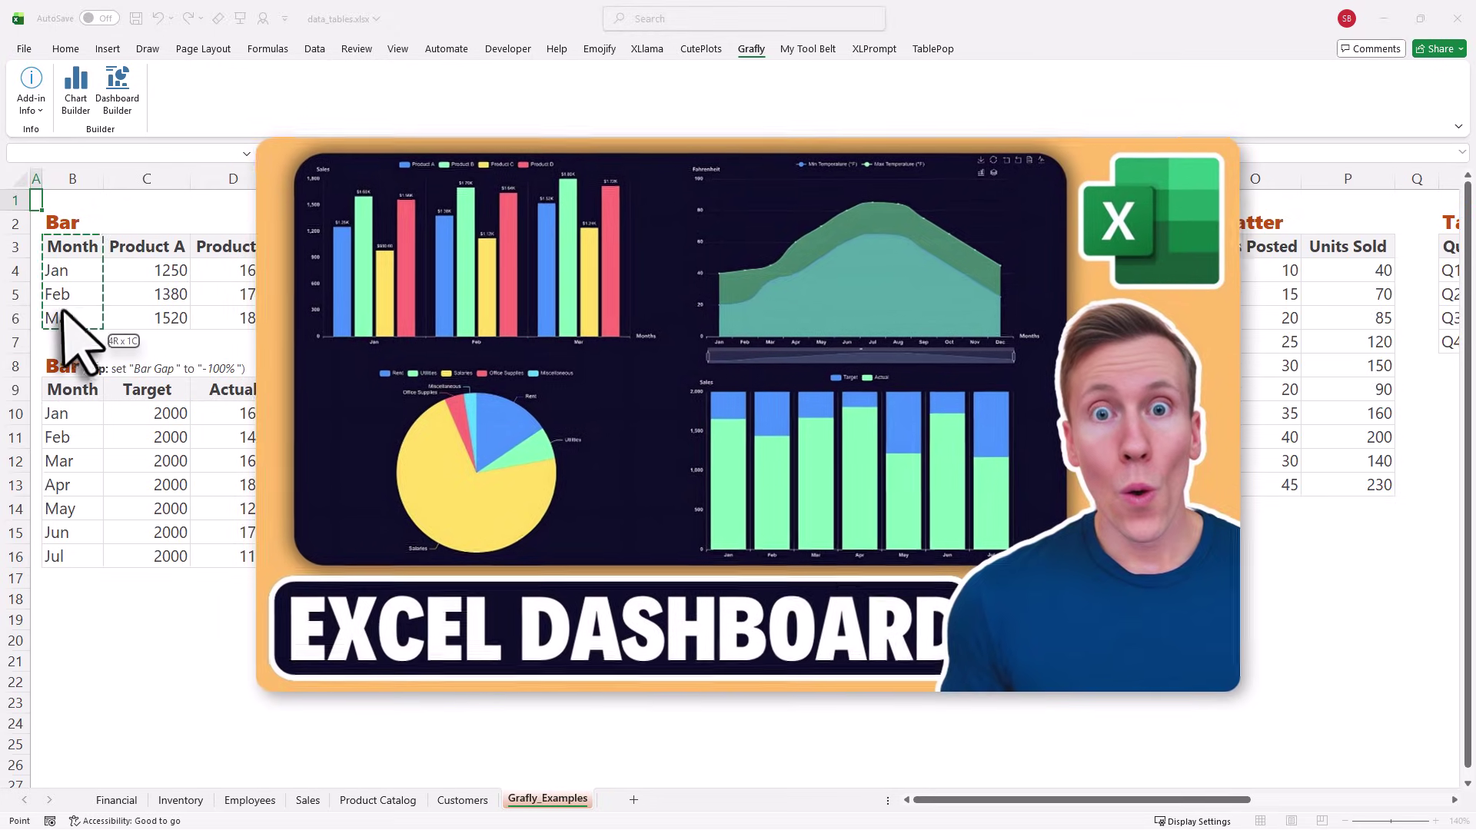
pyautogui.press('Return')
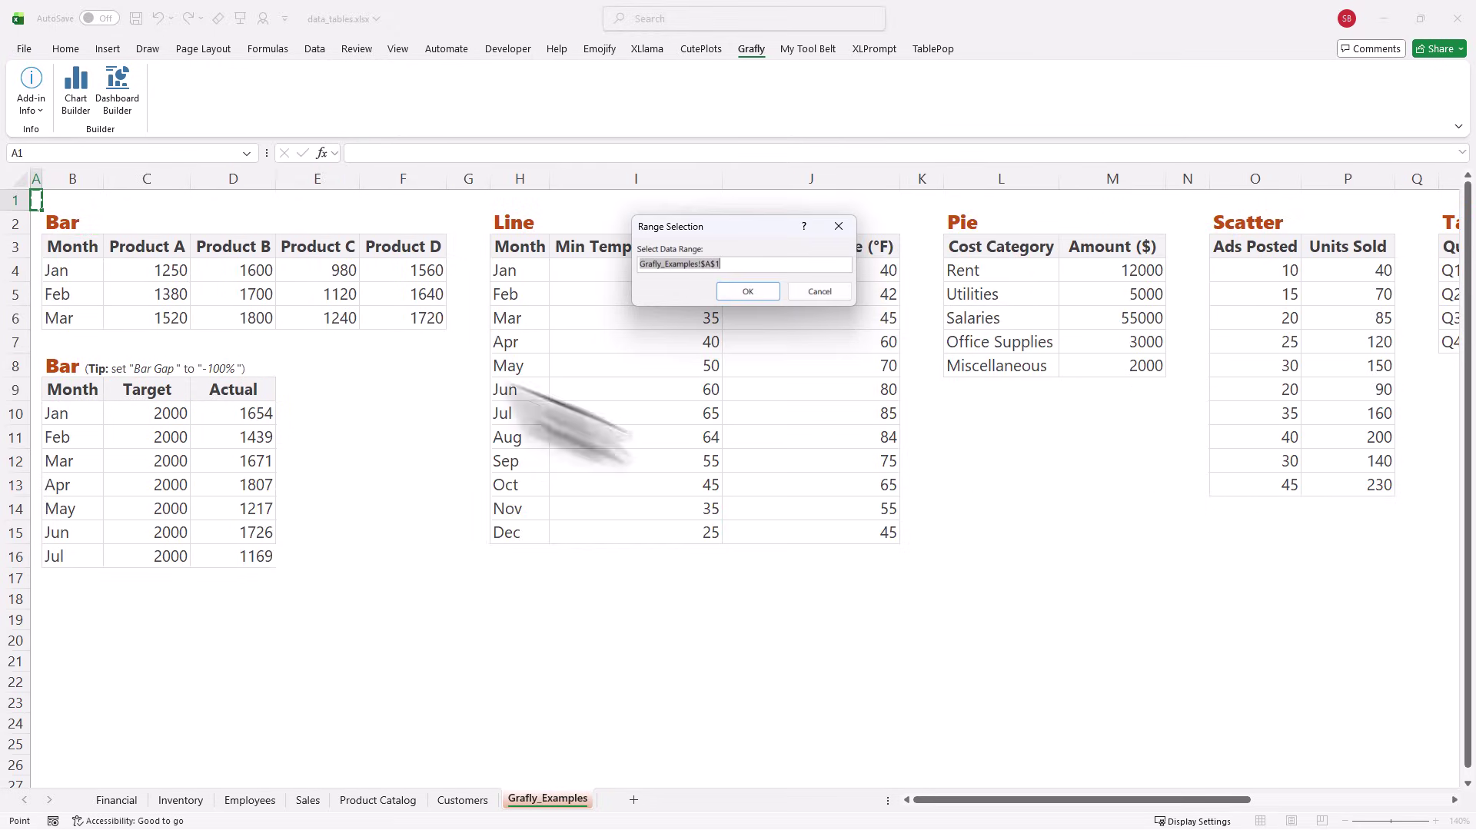
pyautogui.moveTo(165, 246); pyautogui.dragTo(410, 316)
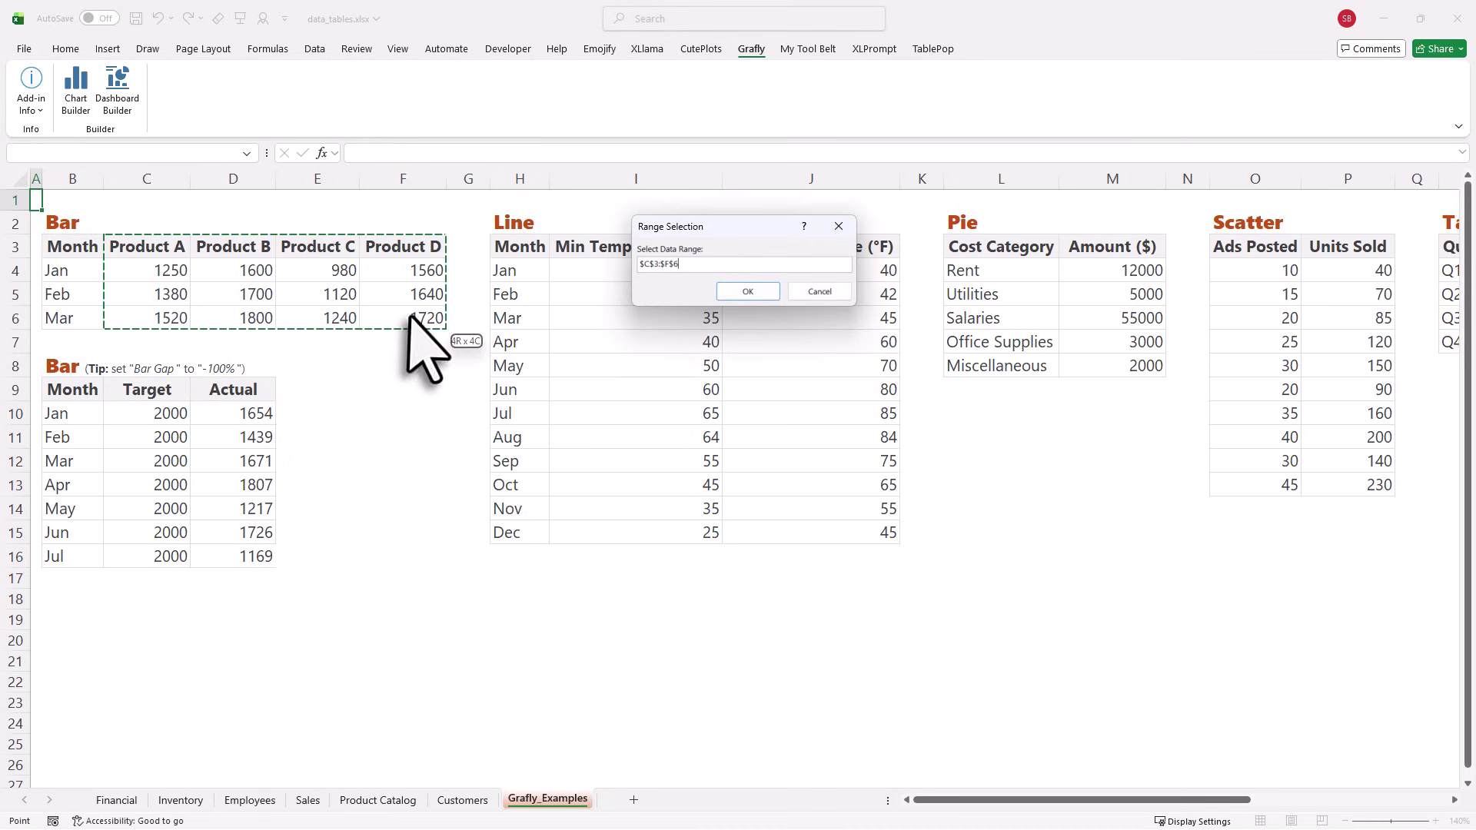
pyautogui.click(747, 291)
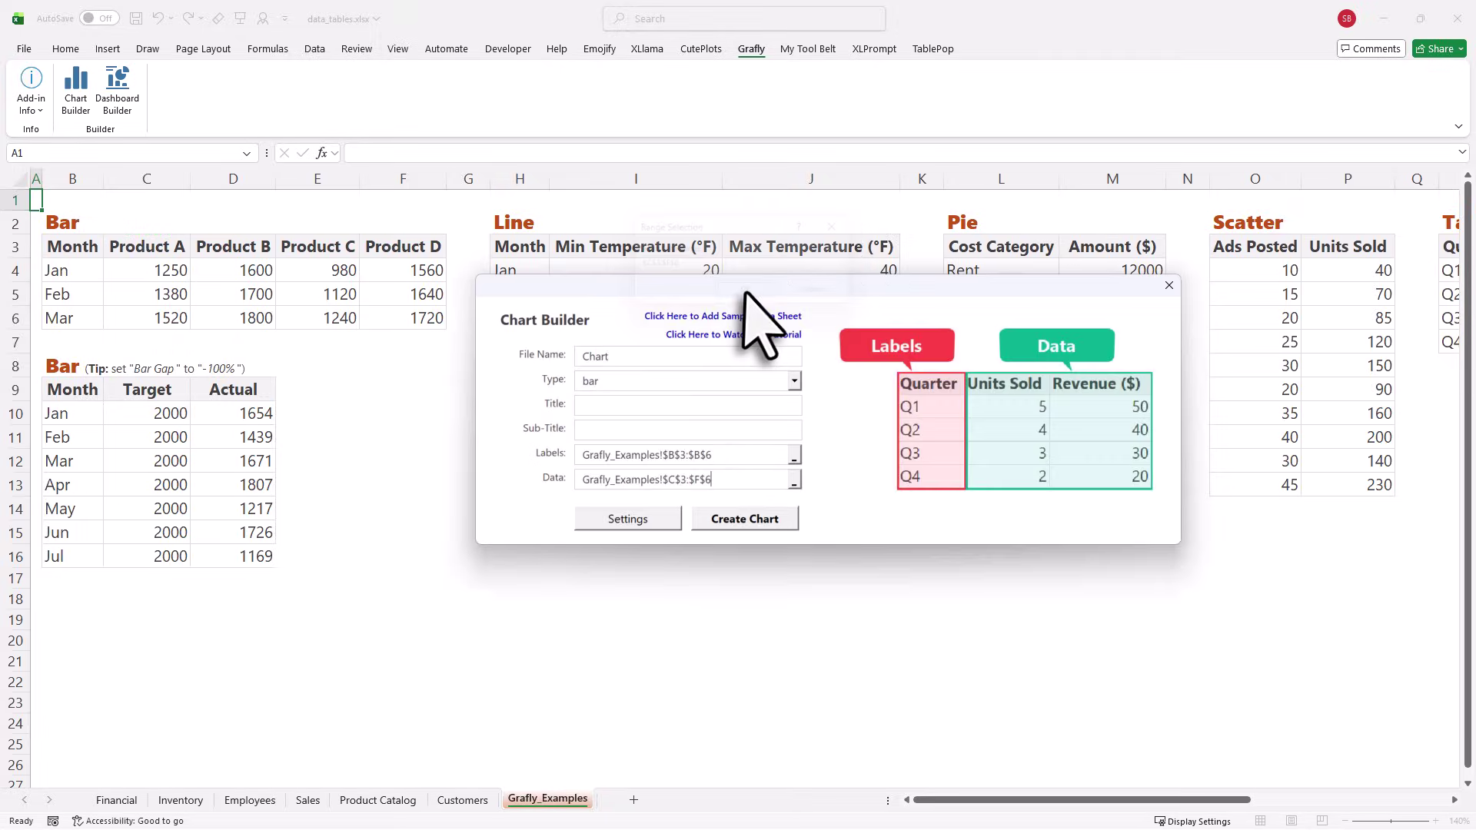
pyautogui.click(739, 520)
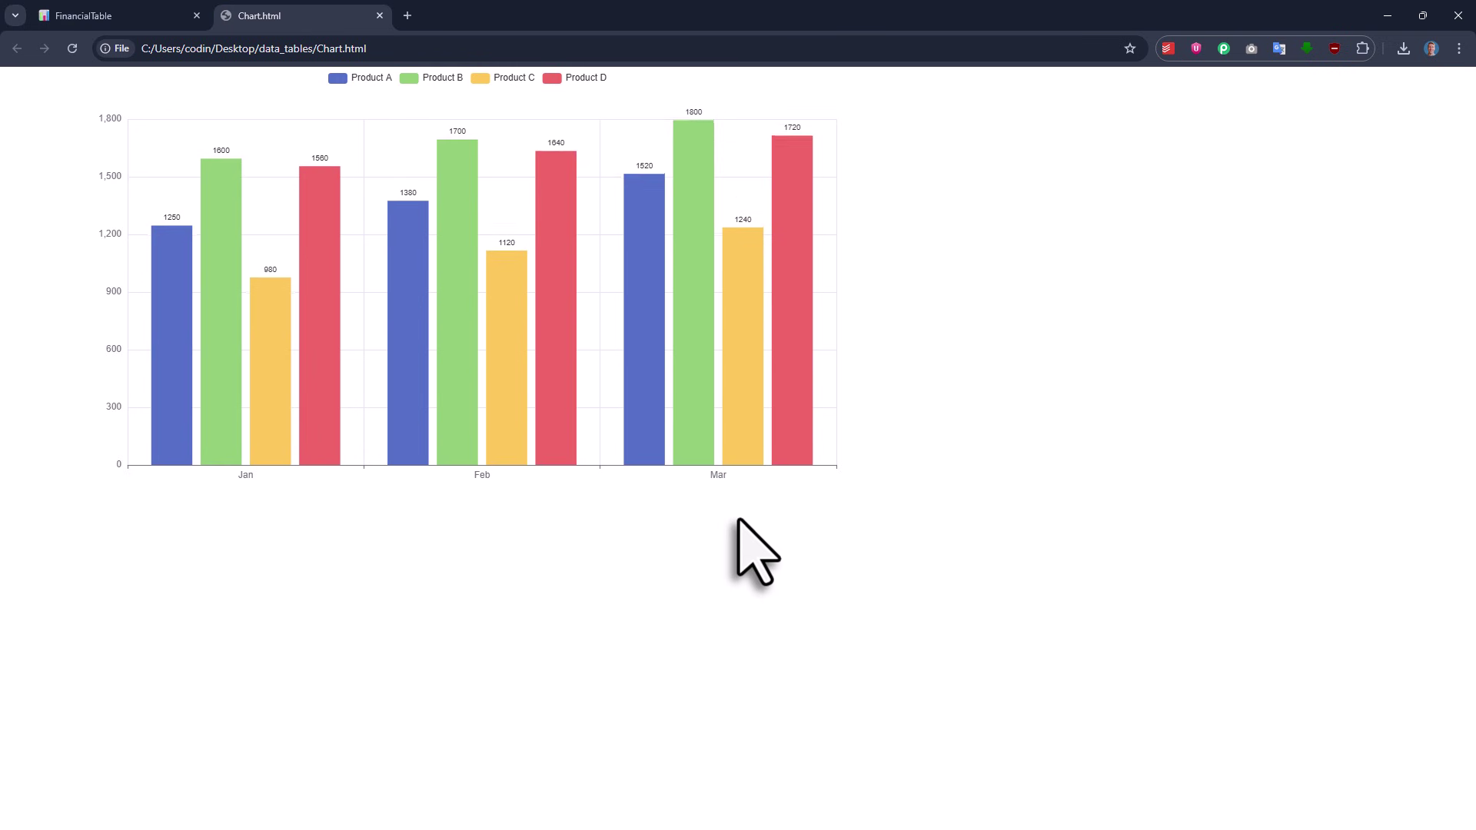
# Toggle the Product C and D series off and back on in the chart legend.
pyautogui.click(573, 78)
pyautogui.click(504, 78)
pyautogui.click(492, 77)
pyautogui.click(552, 78)
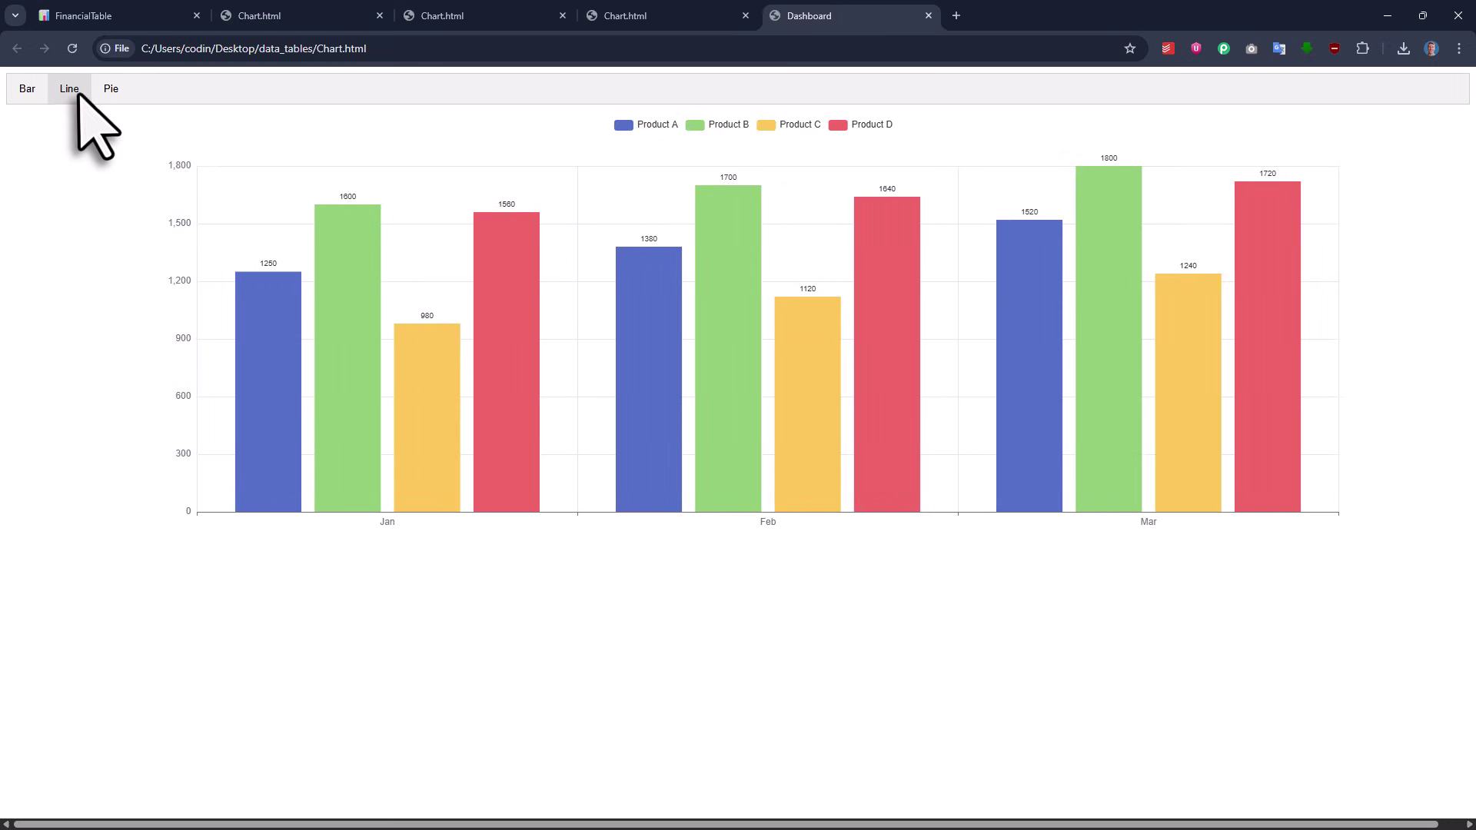
# Switch to the line, then pie chart, hiding the Utilities and Salaries slices.
pyautogui.click(71, 89)
pyautogui.click(110, 90)
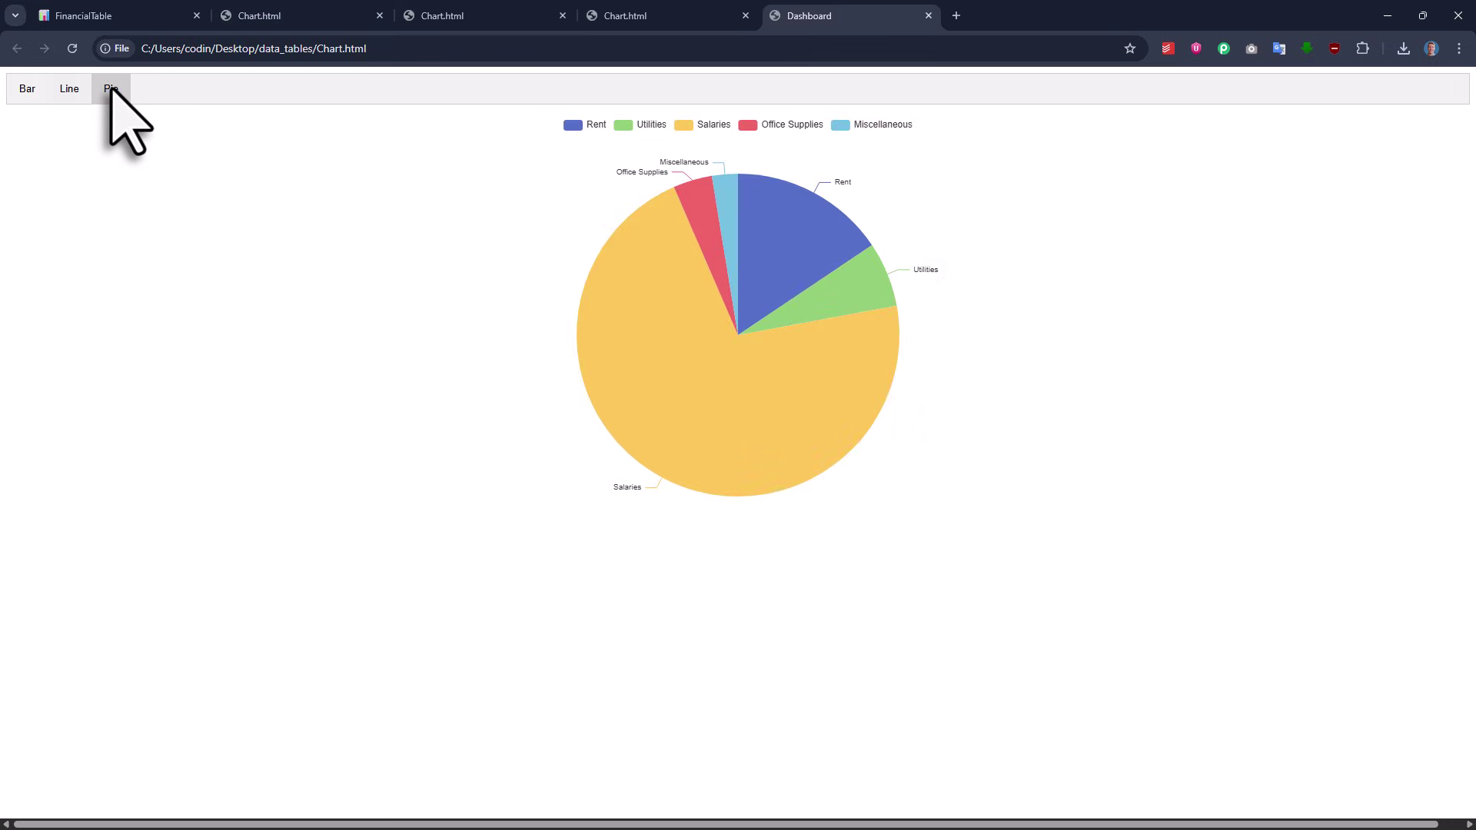
pyautogui.click(641, 125)
pyautogui.click(695, 126)
pyautogui.click(758, 126)
pyautogui.click(758, 126)
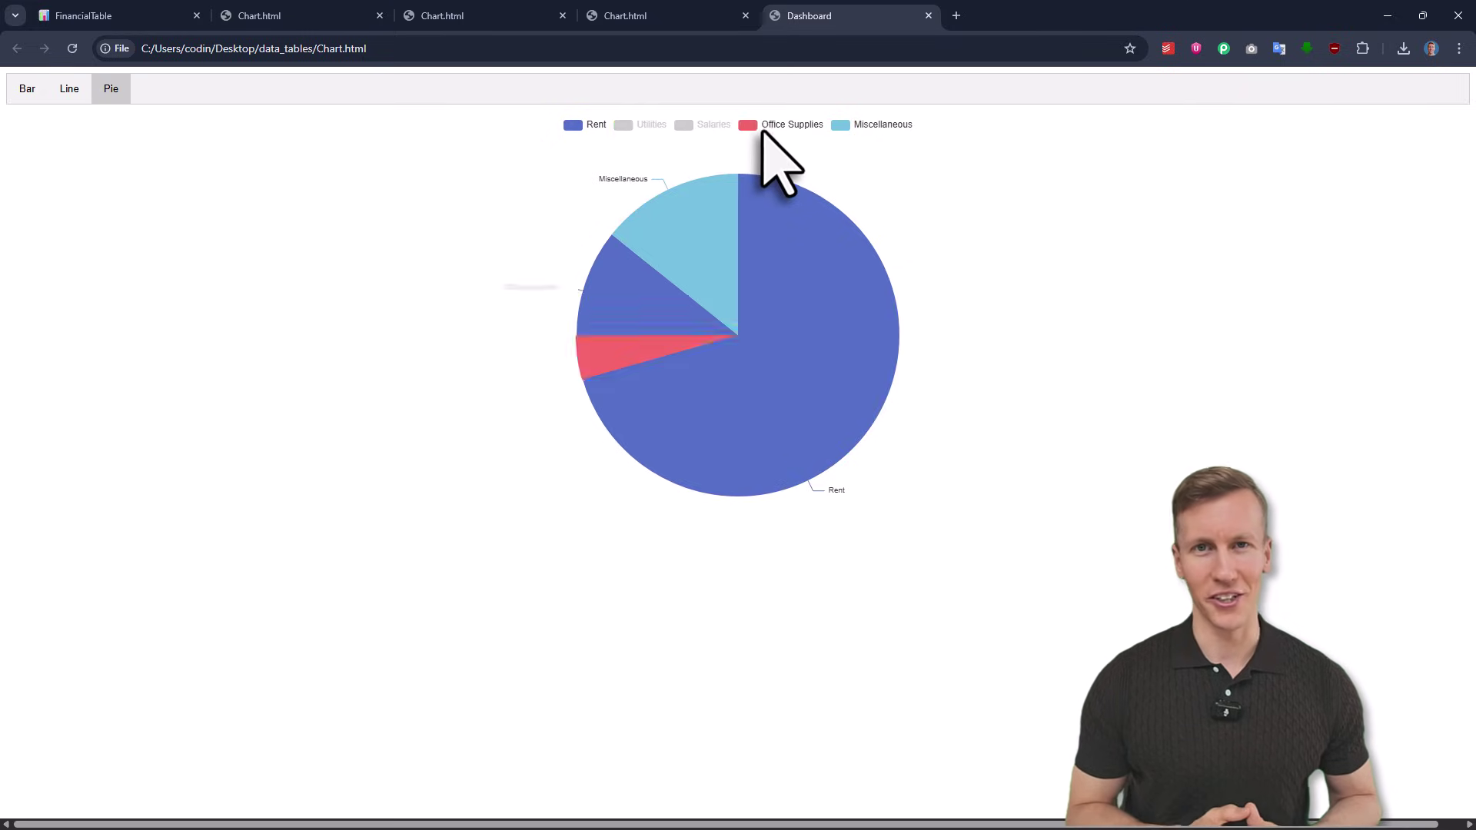